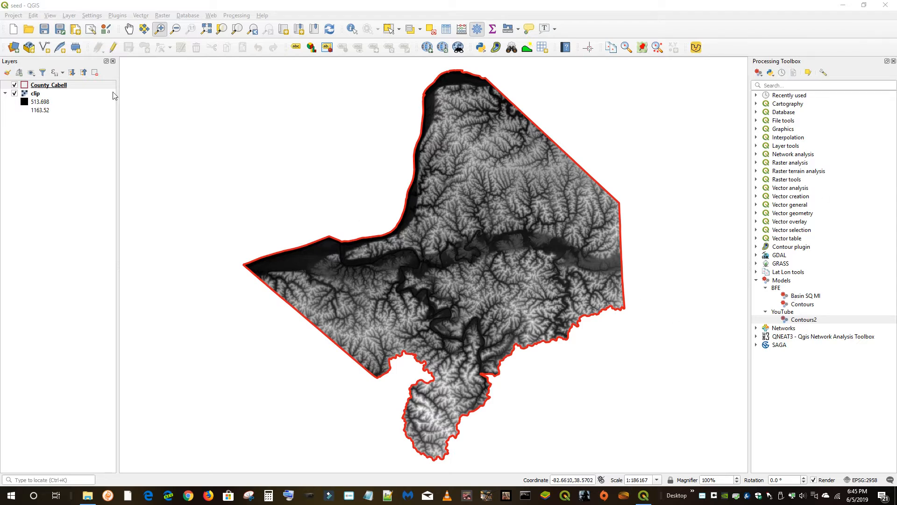
Open the Processing options and expand the Models entry to view the models folder location
left_click(91, 15)
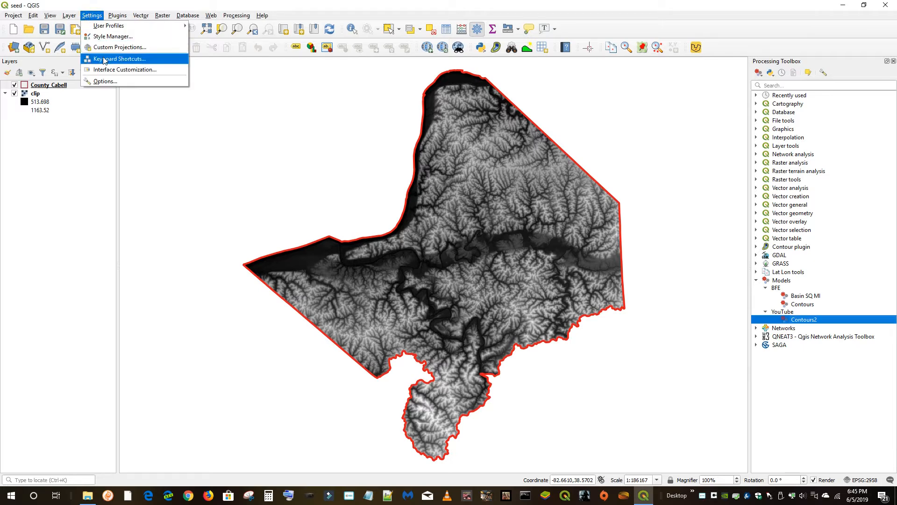
left_click(104, 82)
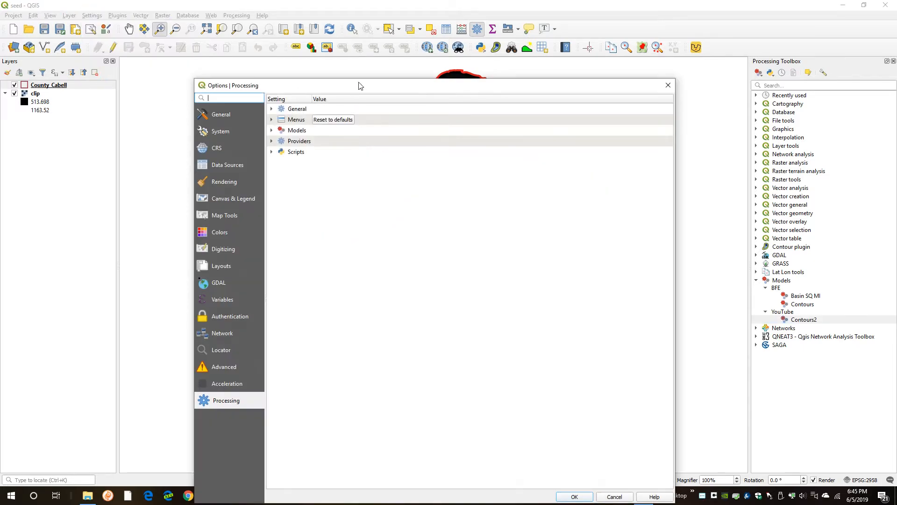
left_click_drag(359, 78, 335, 106)
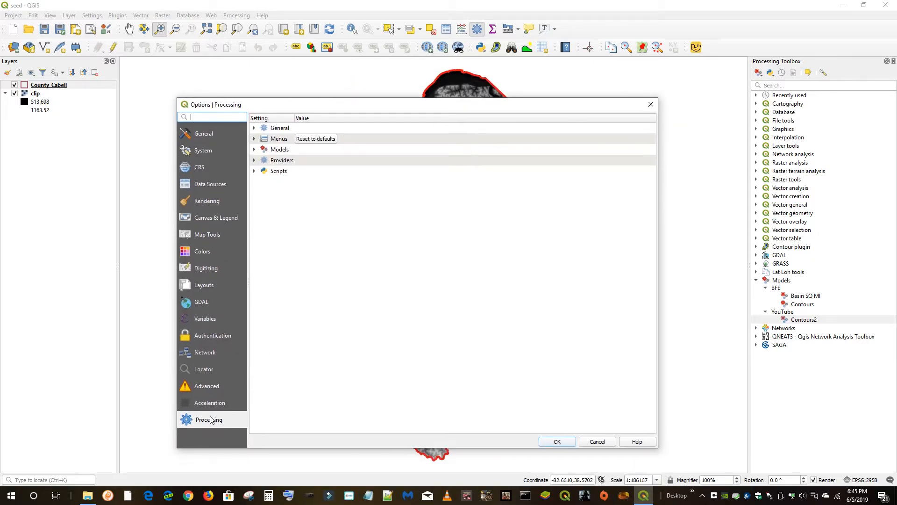
left_click(254, 149)
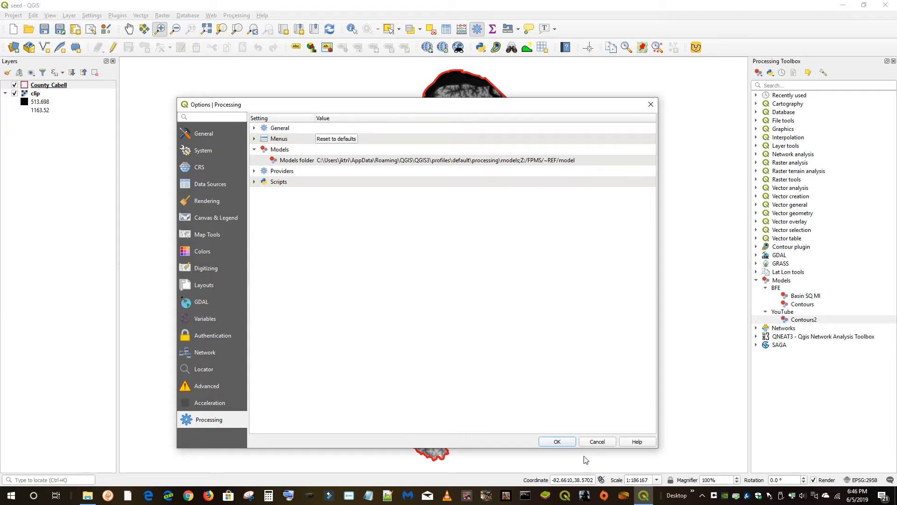
Open BFE_Basin_SQ_MI.model3 from the models folder in Notepad, read through its XML, and close it
left_click(90, 497)
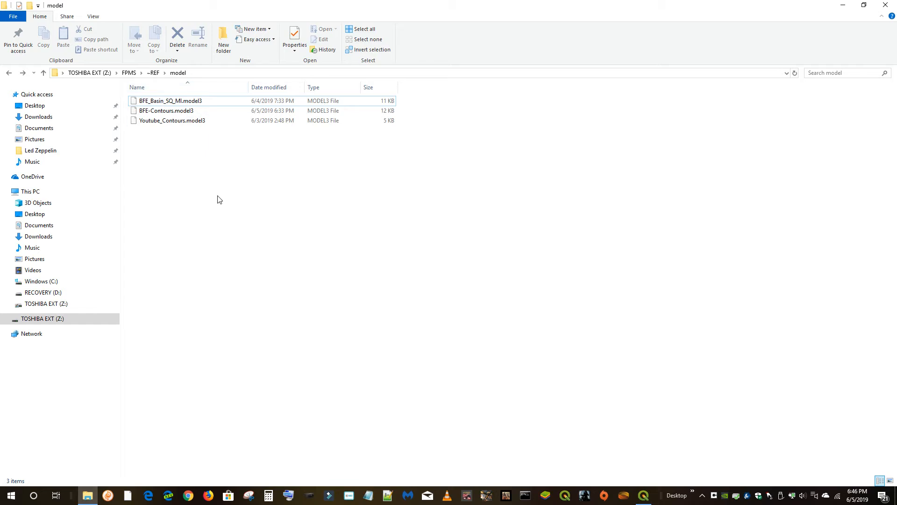
right_click(197, 100)
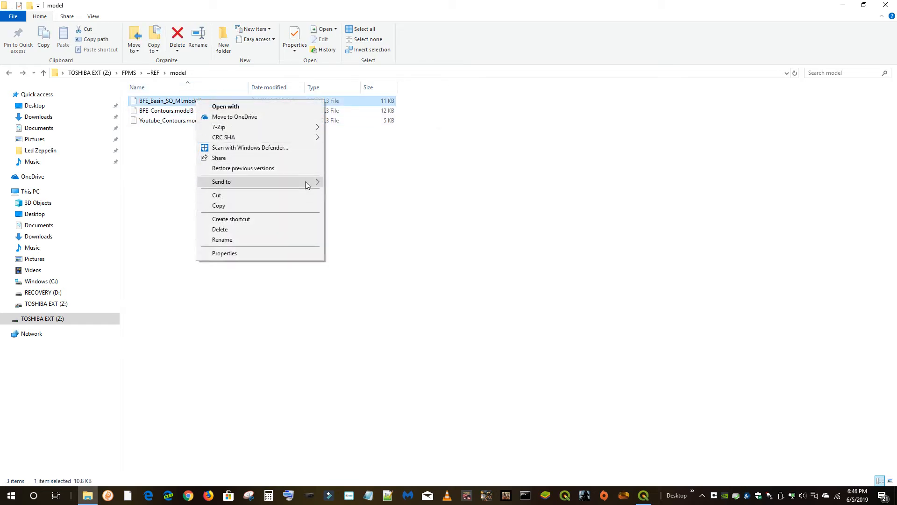
mouse_move(301, 187)
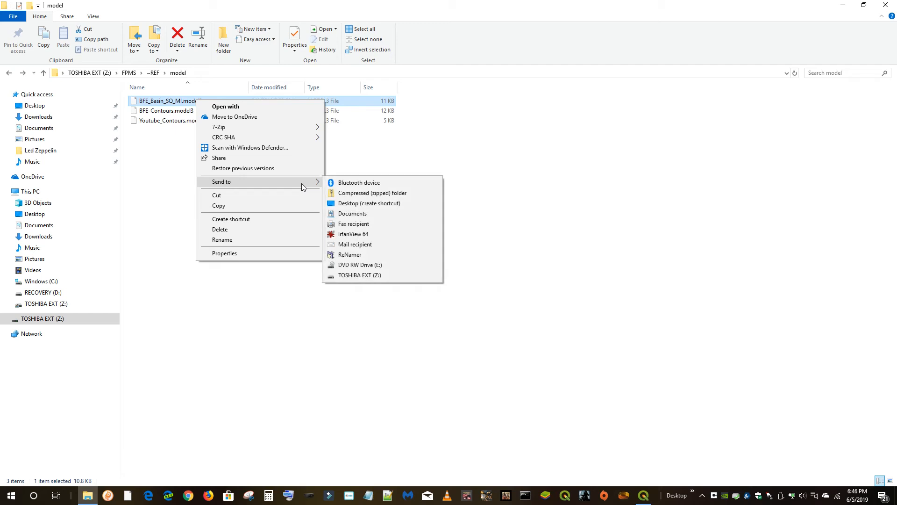
left_click(295, 108)
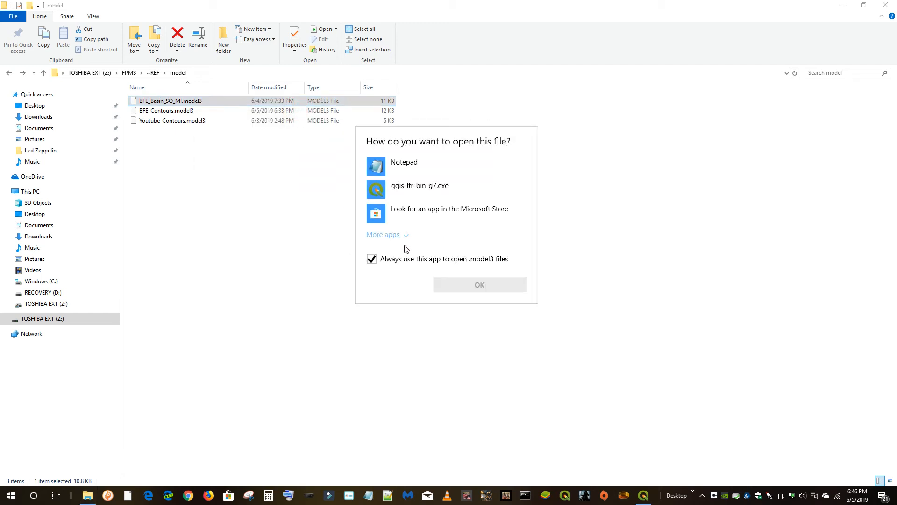
left_click(377, 163)
left_click(372, 259)
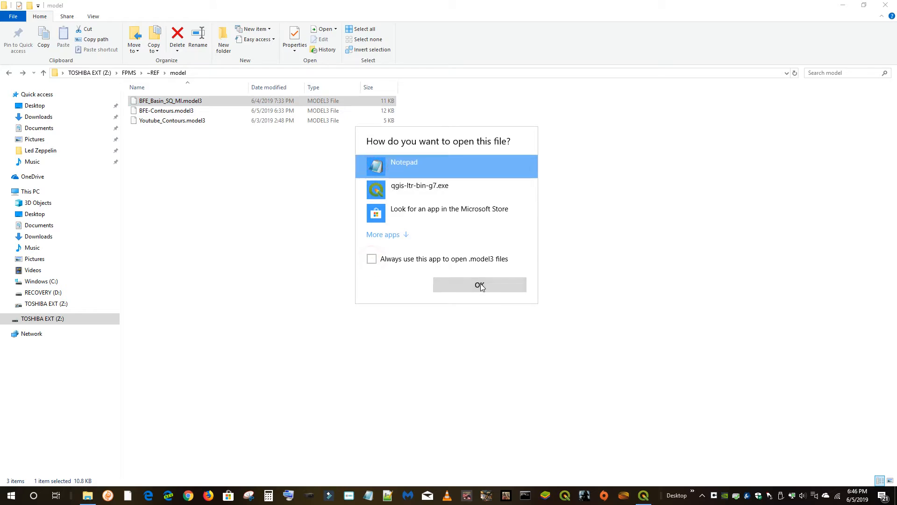
left_click(480, 285)
scroll(269, 355, "down", 8)
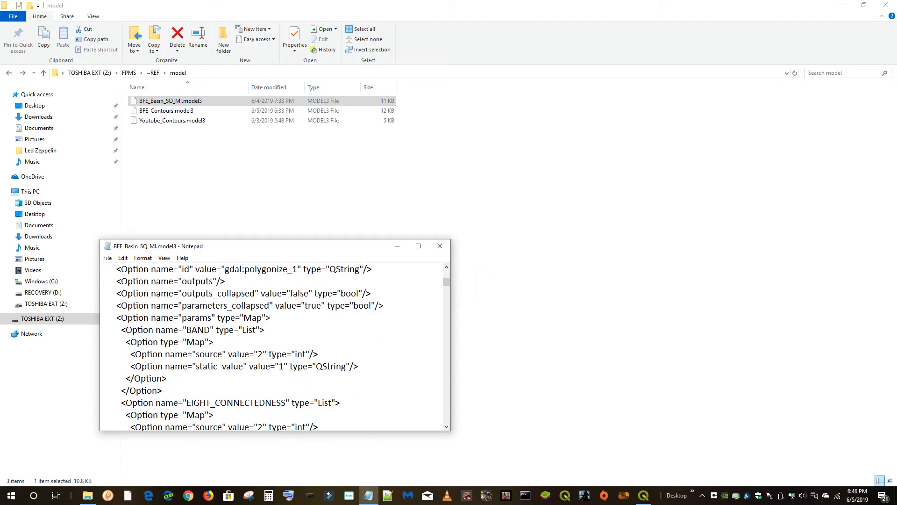
scroll(269, 357, "down", 5)
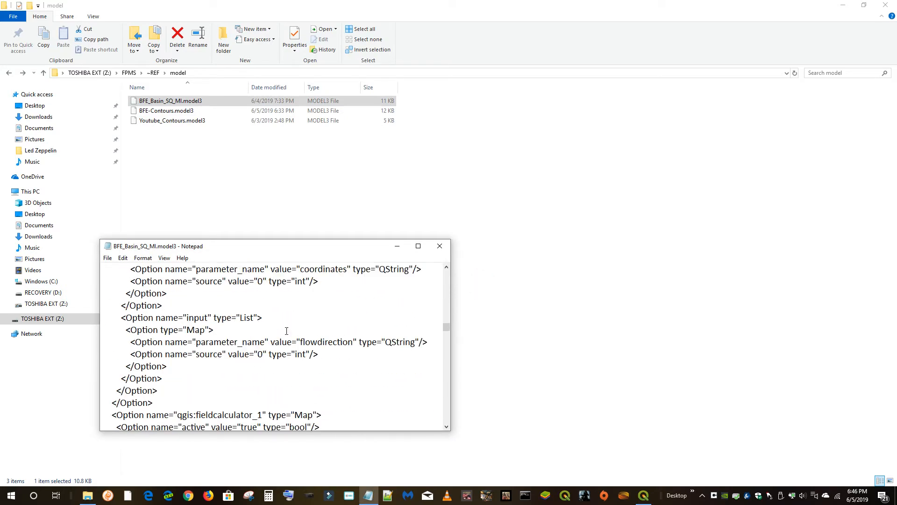
left_click(439, 246)
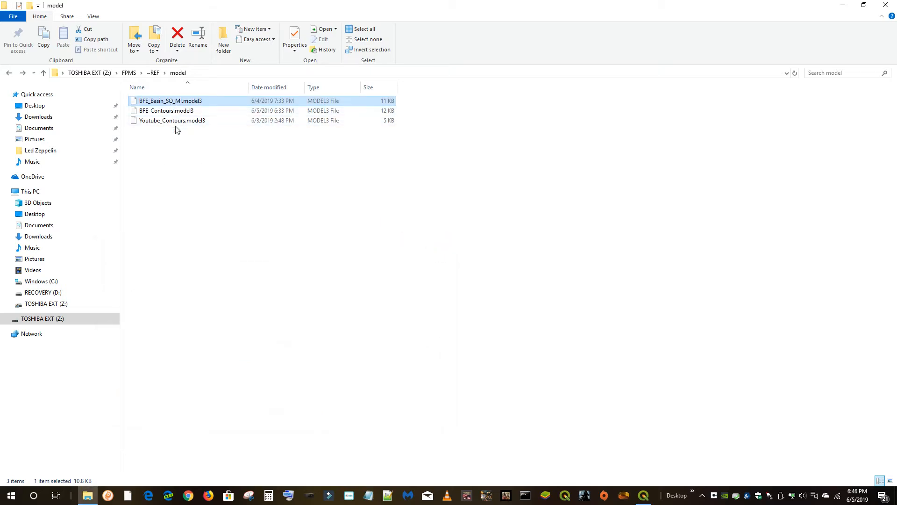
Close the options dialog and open the BFE Contours model in the Processing Modeler
left_click(644, 495)
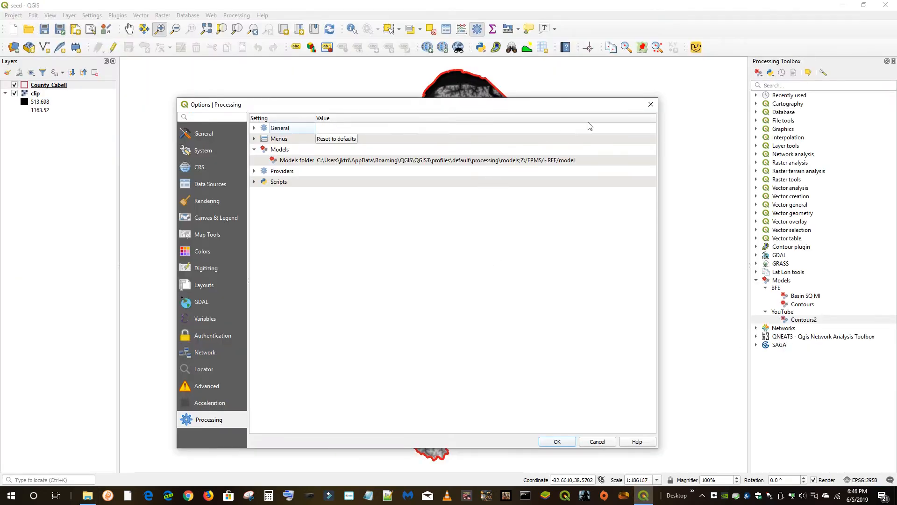
left_click(650, 104)
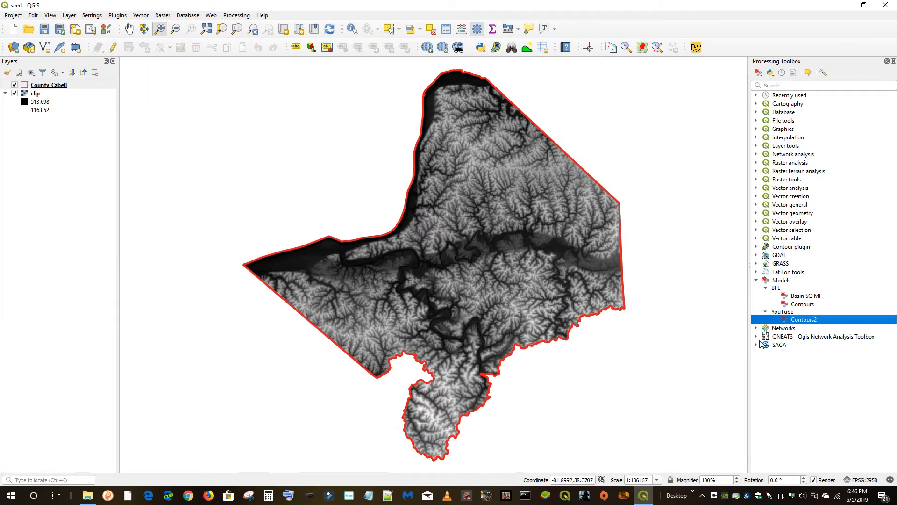
right_click(801, 306)
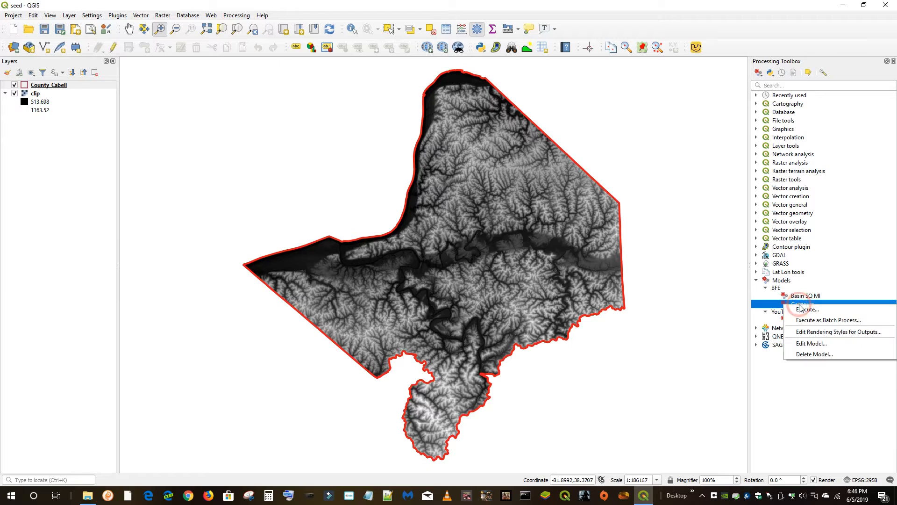
left_click(815, 344)
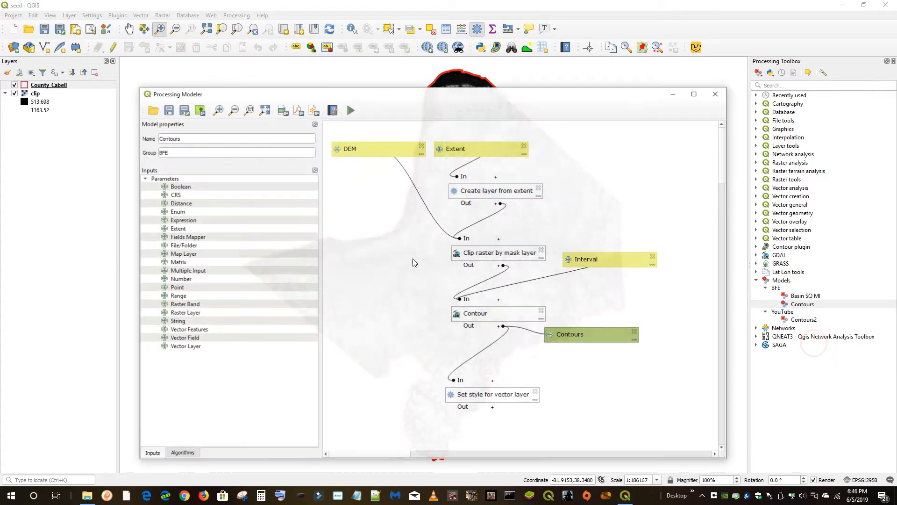
left_click_drag(379, 97, 316, 91)
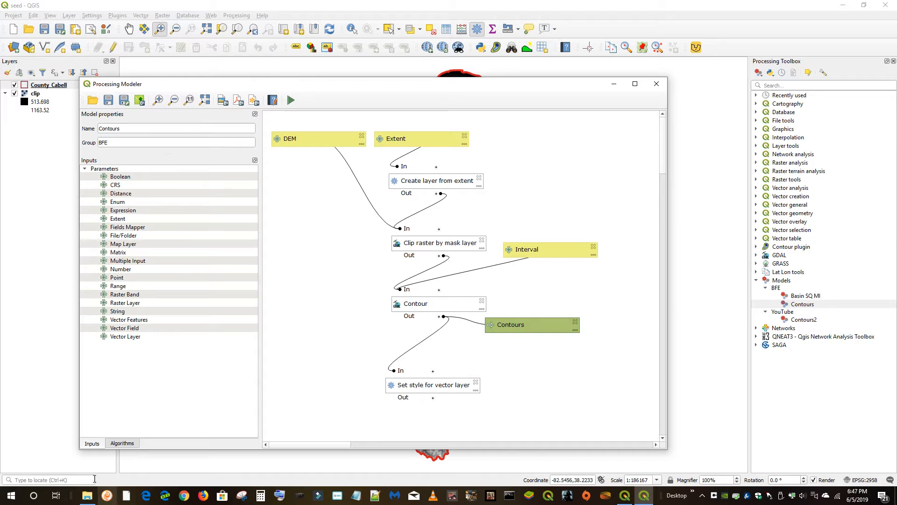
left_click(87, 495)
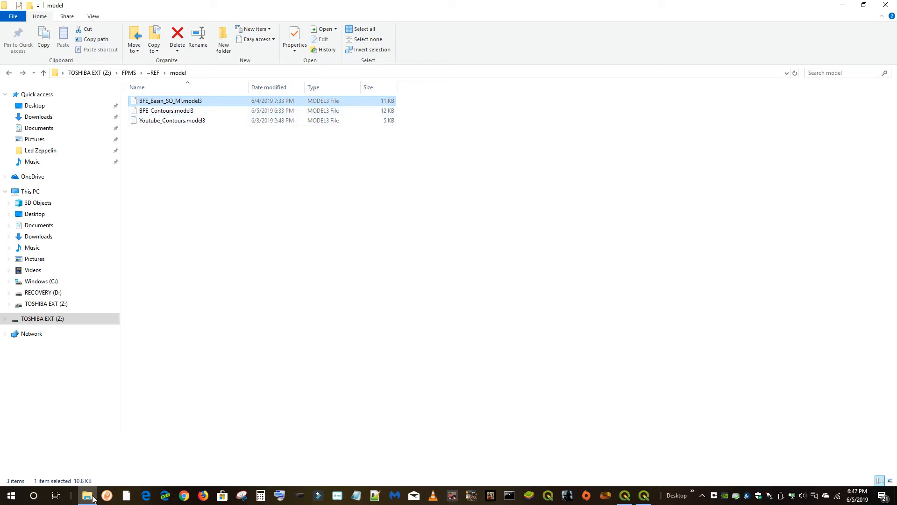
left_click(644, 495)
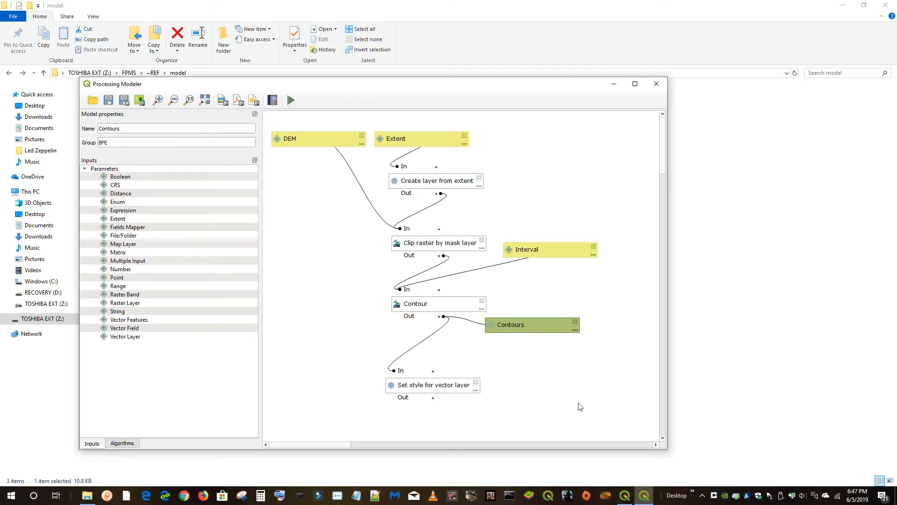
left_click(626, 496)
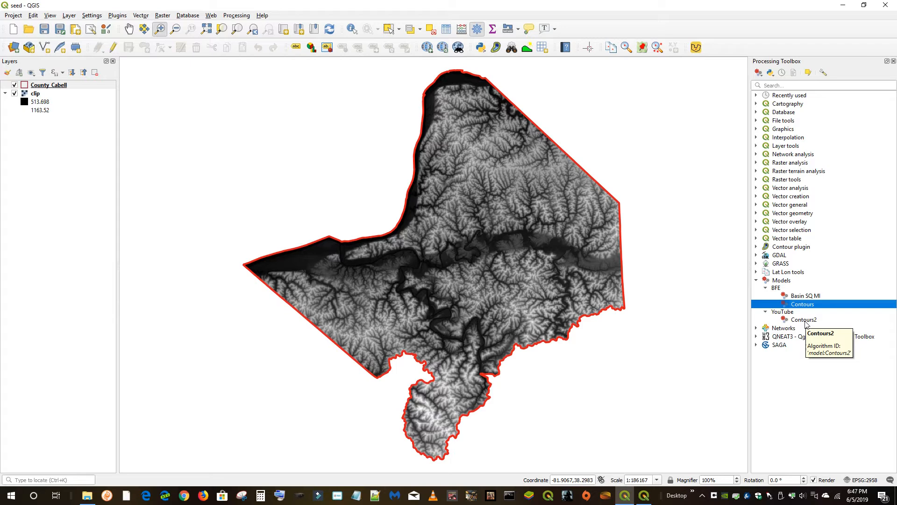
left_click(648, 499)
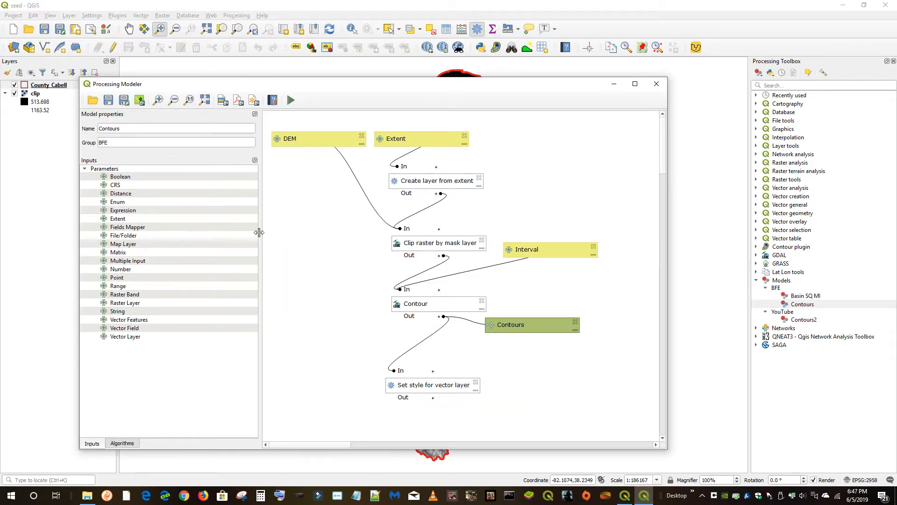
Close the modeler, then open the YouTube Contours2 model in the Processing Modeler and close it
left_click(656, 84)
right_click(784, 319)
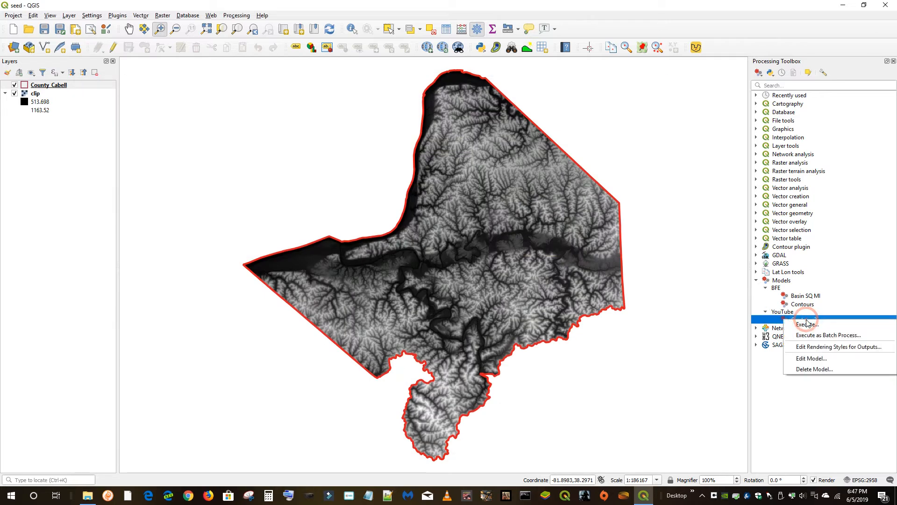
left_click(813, 359)
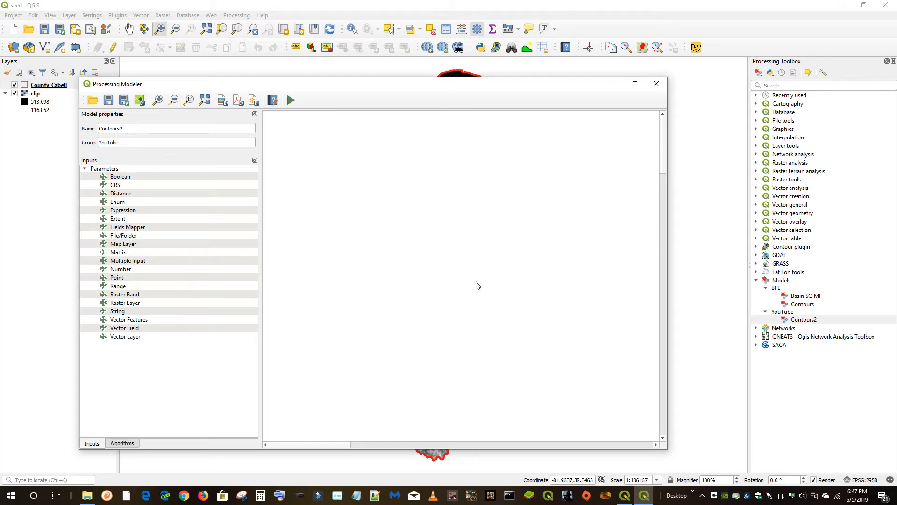
left_click(656, 84)
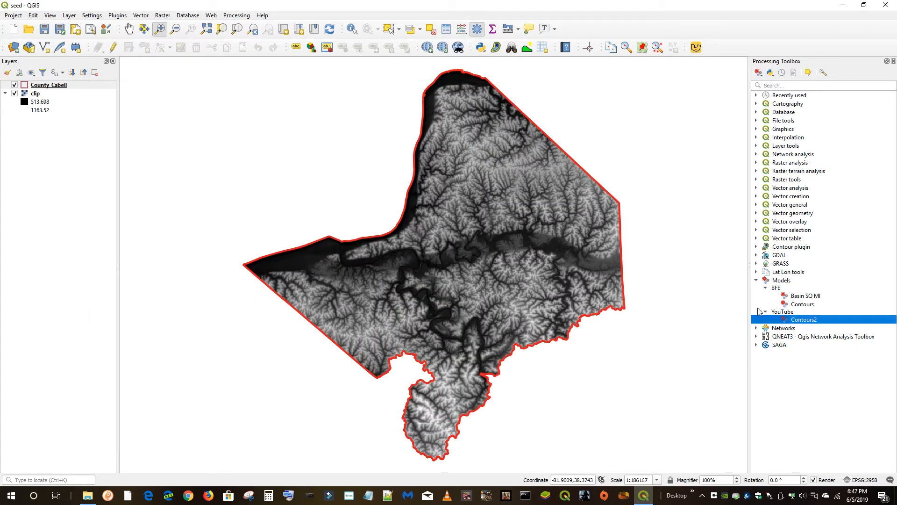
Open the BFE Contours model in the Processing Modeler and close it again
right_click(805, 305)
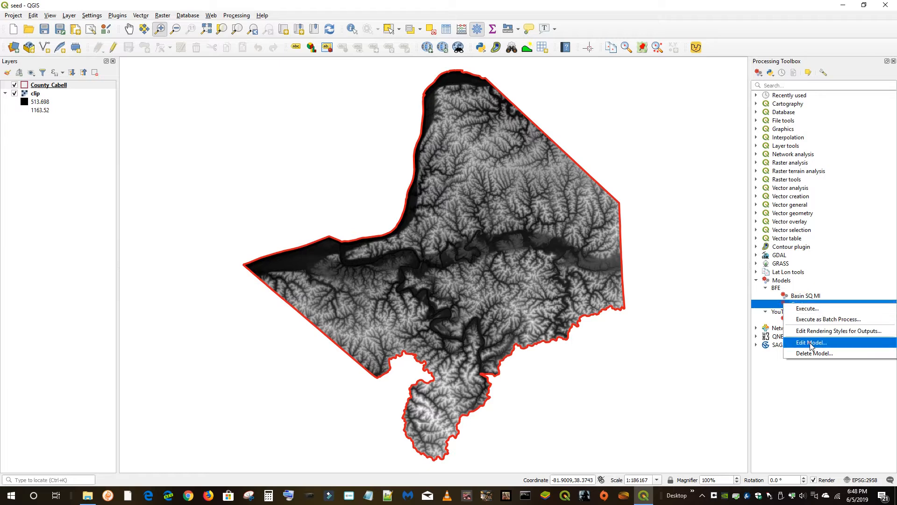
left_click(812, 343)
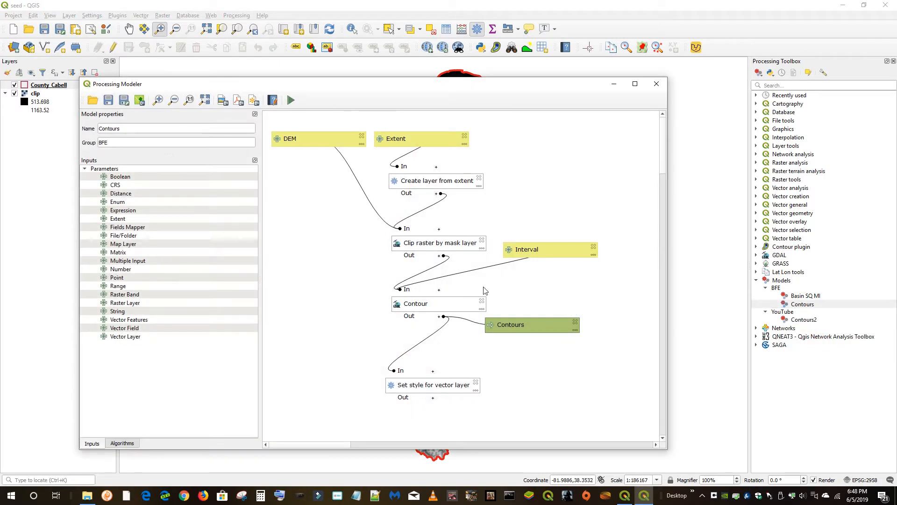
left_click(656, 84)
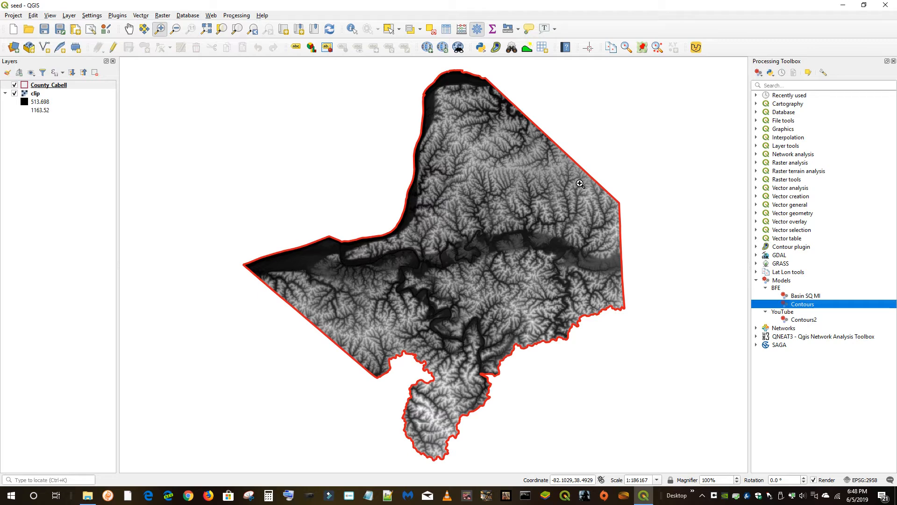
Open the About QGIS dialog to check the installed version, then close it
right_click(799, 304)
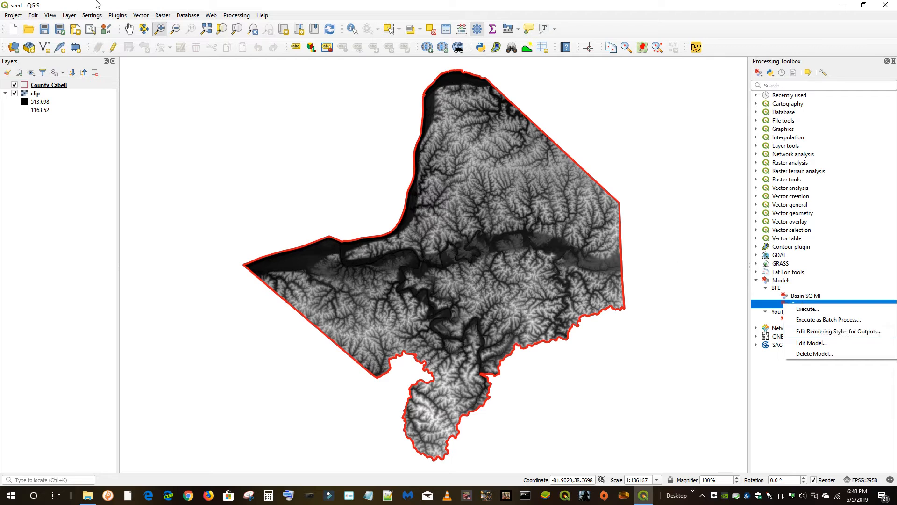
left_click(263, 16)
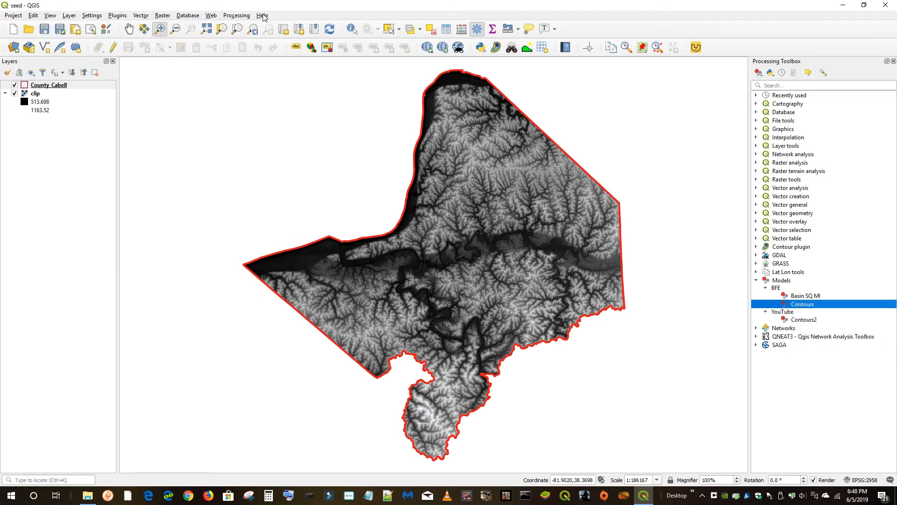
left_click(263, 16)
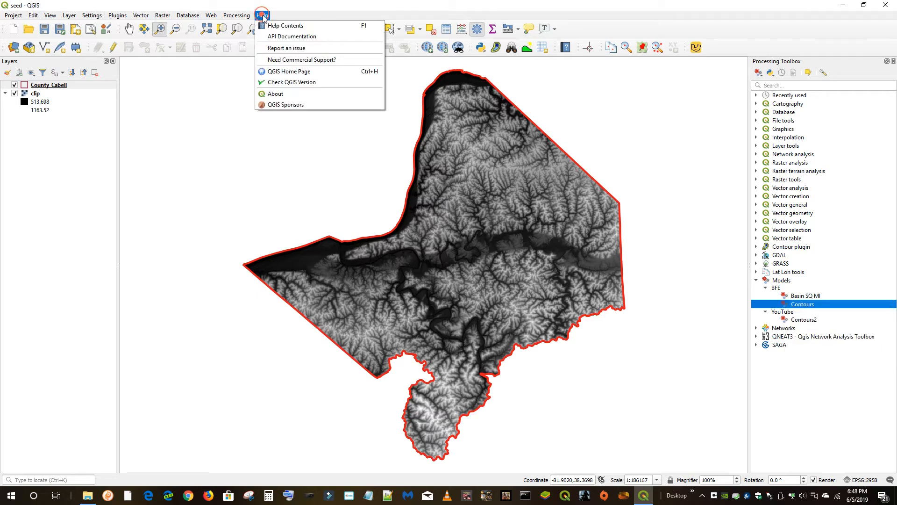
left_click(289, 94)
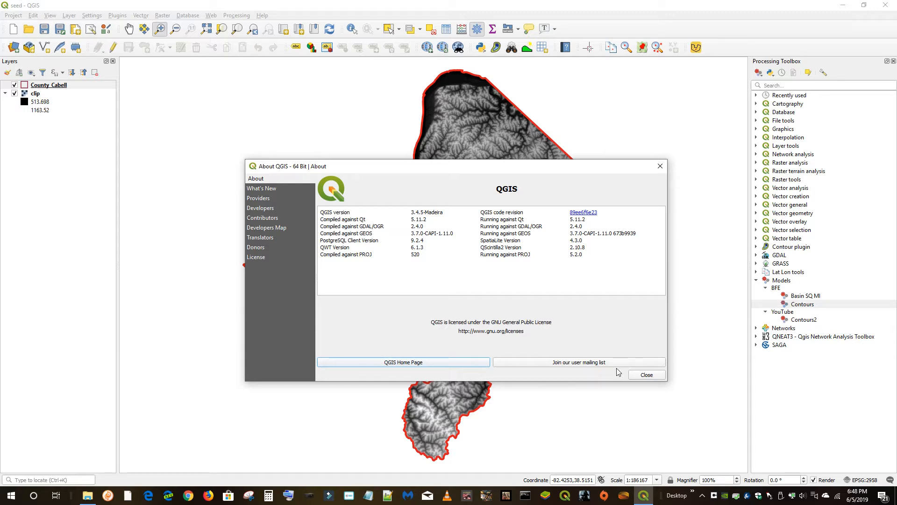
left_click(645, 376)
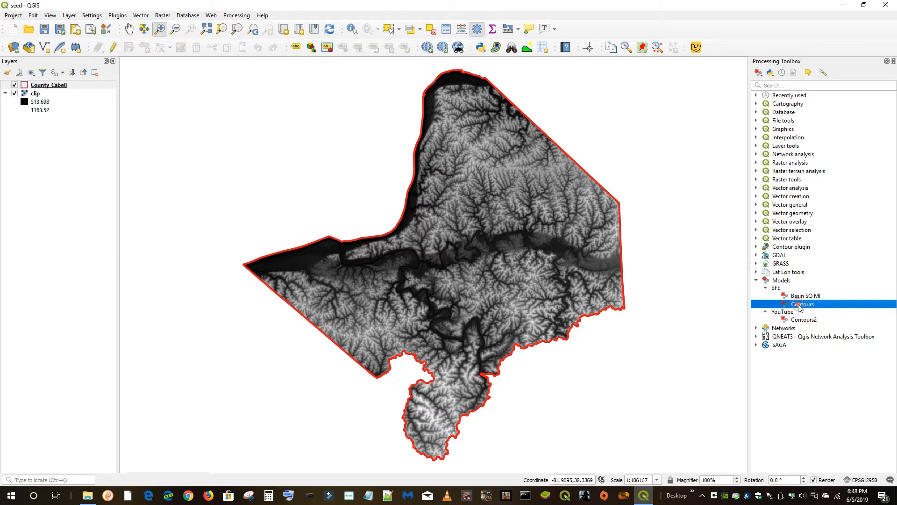
Open the BFE Contours model in the Processing Modeler, search its algorithms for style, and close the modeler
right_click(799, 305)
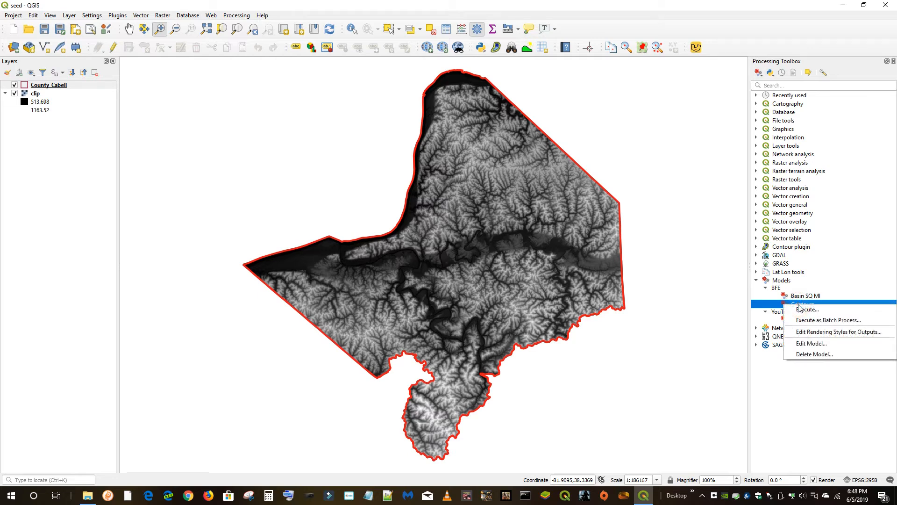
left_click(818, 349)
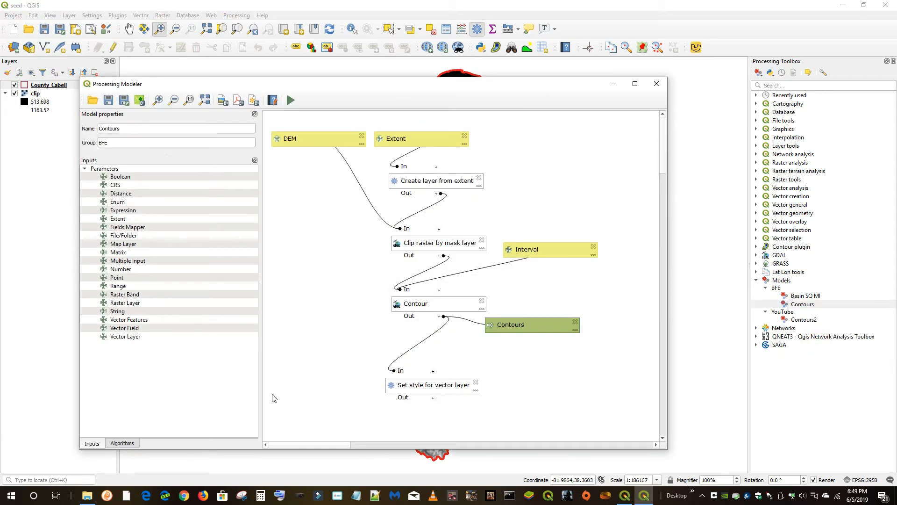
left_click(121, 443)
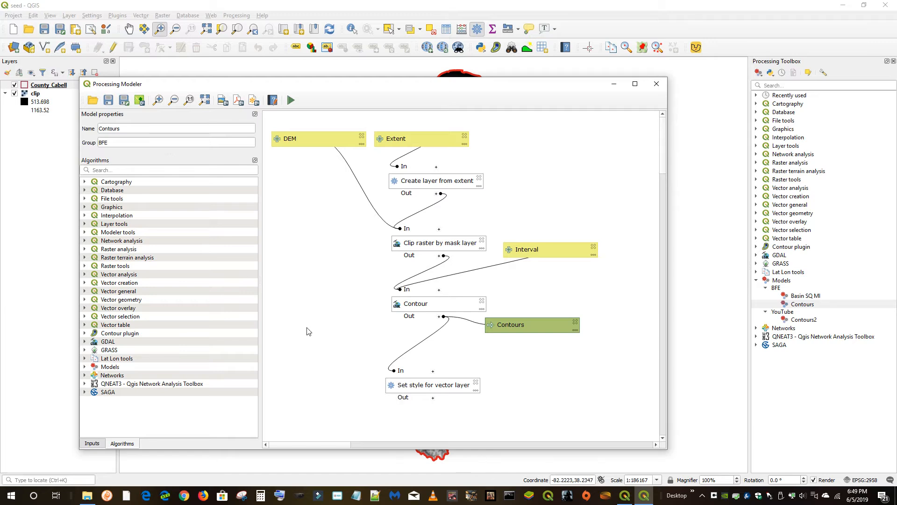
left_click(113, 170)
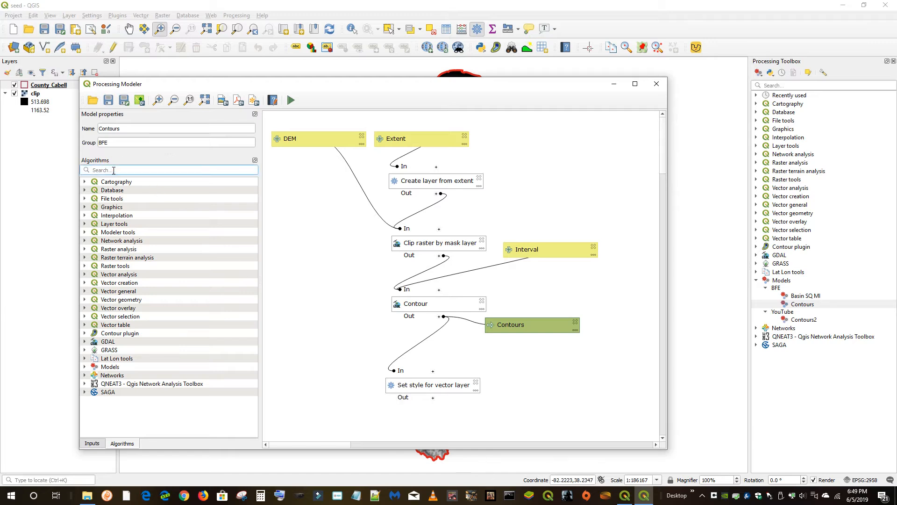
type("style")
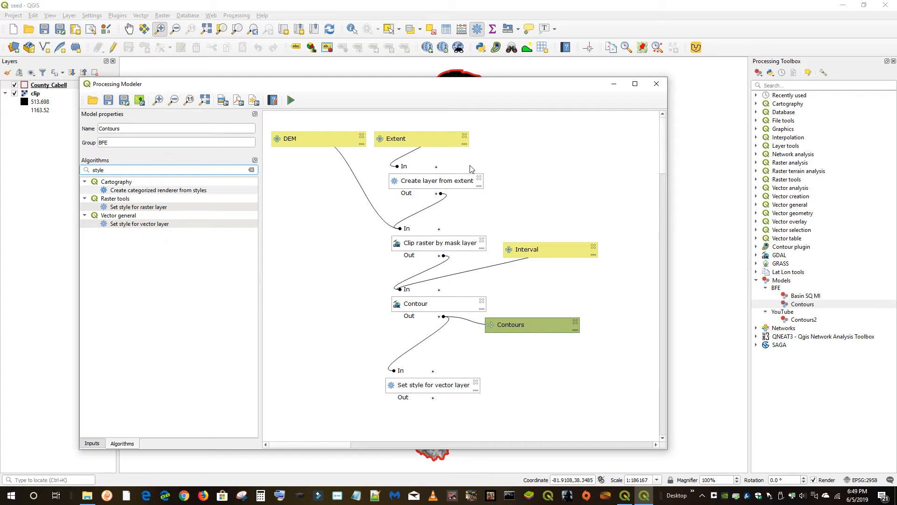
left_click(656, 84)
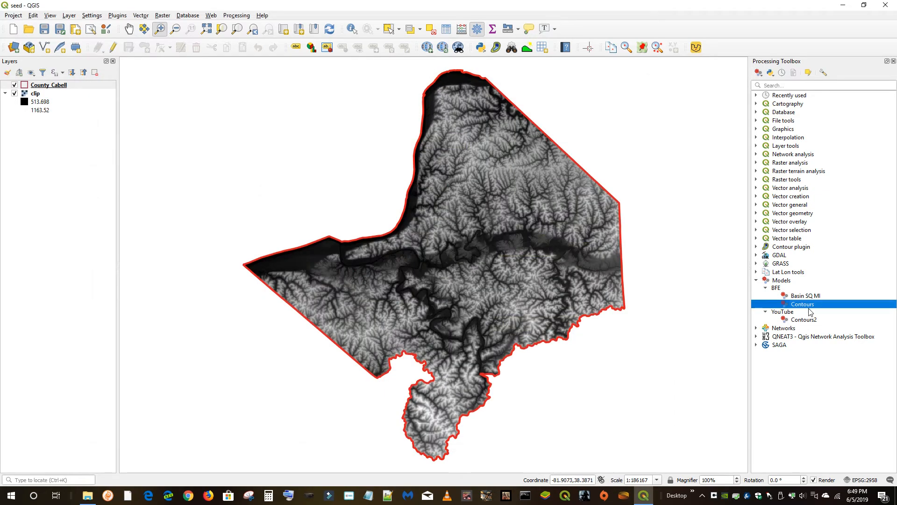
Run the Contours model on the clip DEM with an extent drawn on the canvas and an interval of 10
left_click(167, 30)
left_click_drag(413, 252, 468, 285)
double_click(802, 304)
left_click(589, 171)
left_click(255, 170)
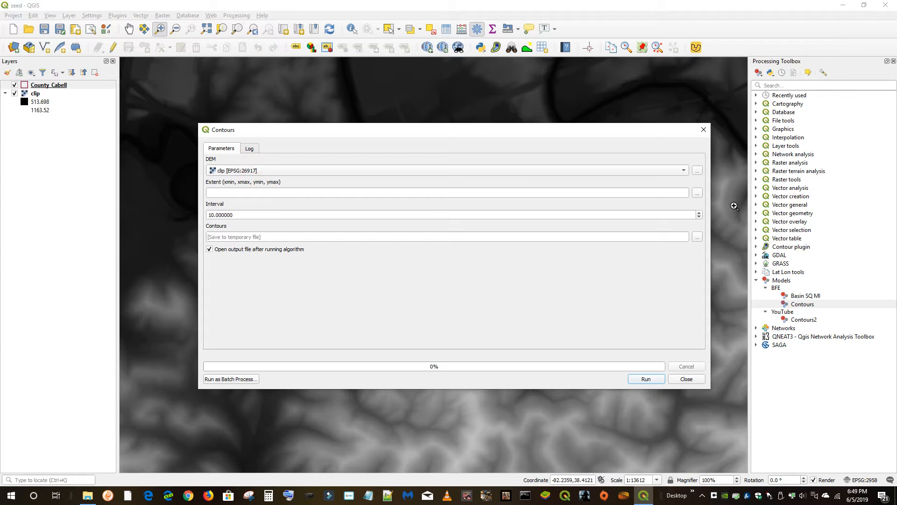
left_click(696, 193)
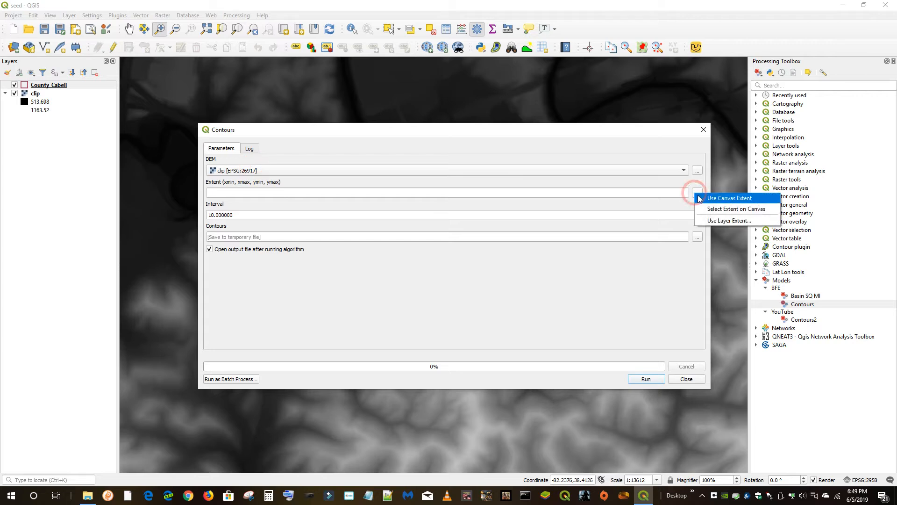
left_click(722, 208)
left_click_drag(301, 162, 471, 304)
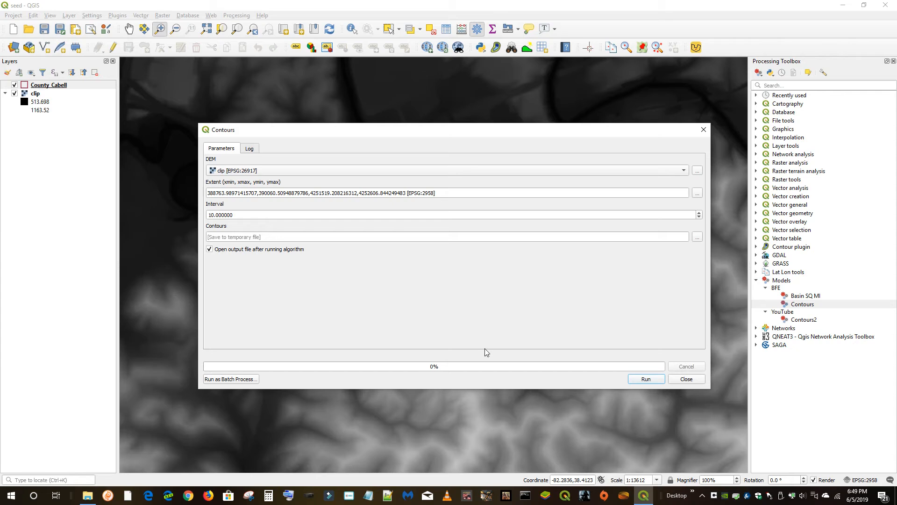
left_click(654, 381)
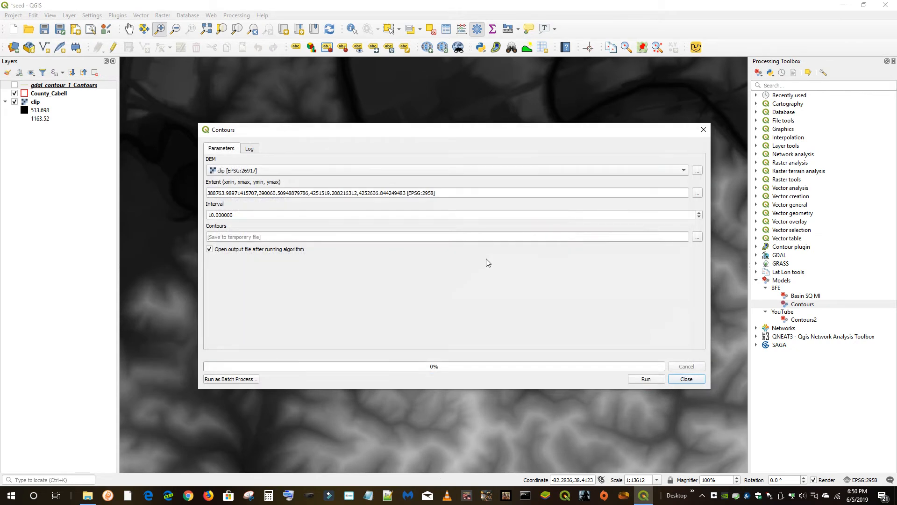
left_click(687, 378)
Zoom to the newly created contour layer
left_click(15, 85)
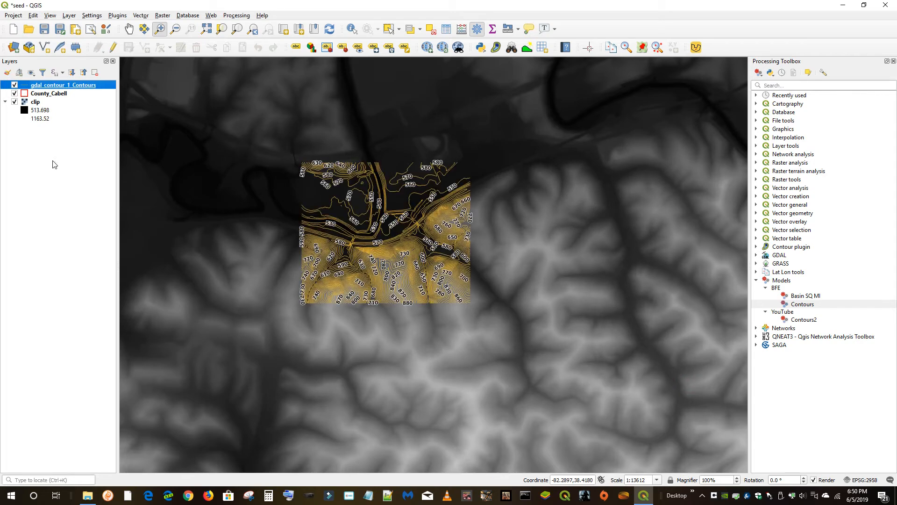
right_click(64, 85)
left_click(84, 91)
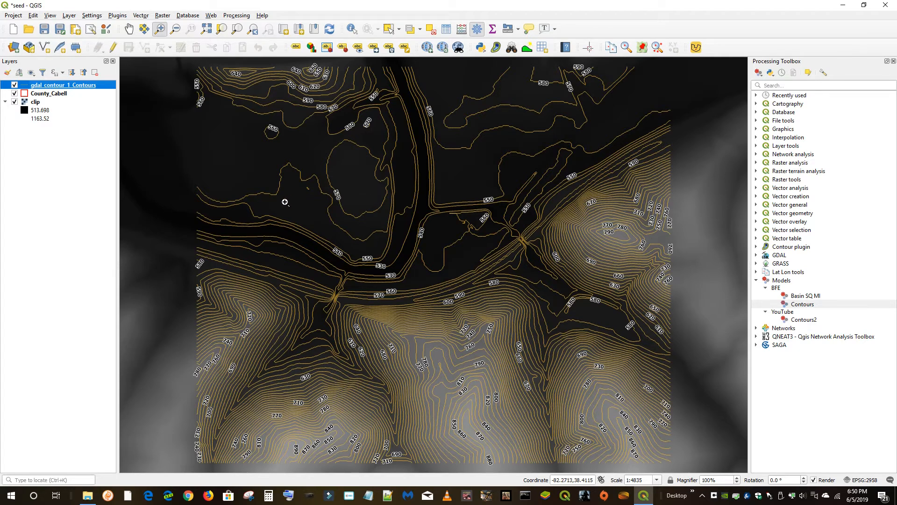
Remove the contour layer from the project
right_click(71, 86)
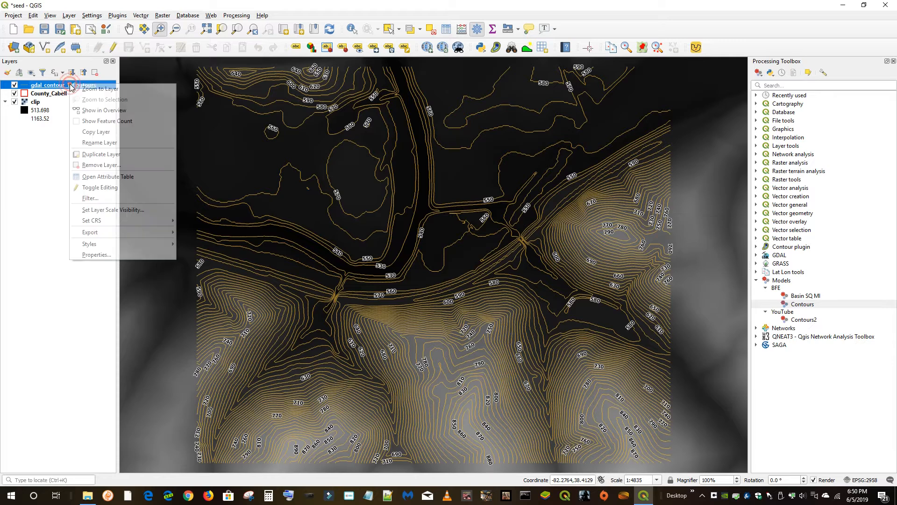
left_click(102, 164)
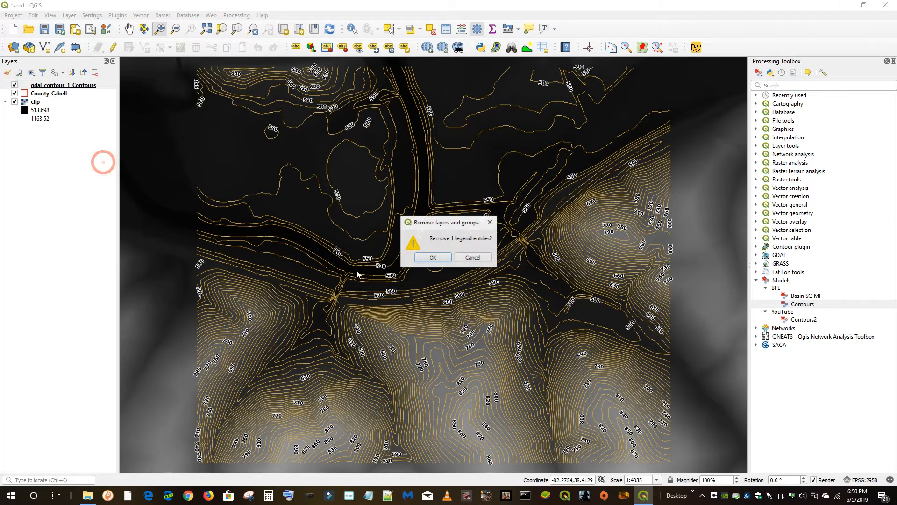
left_click(432, 258)
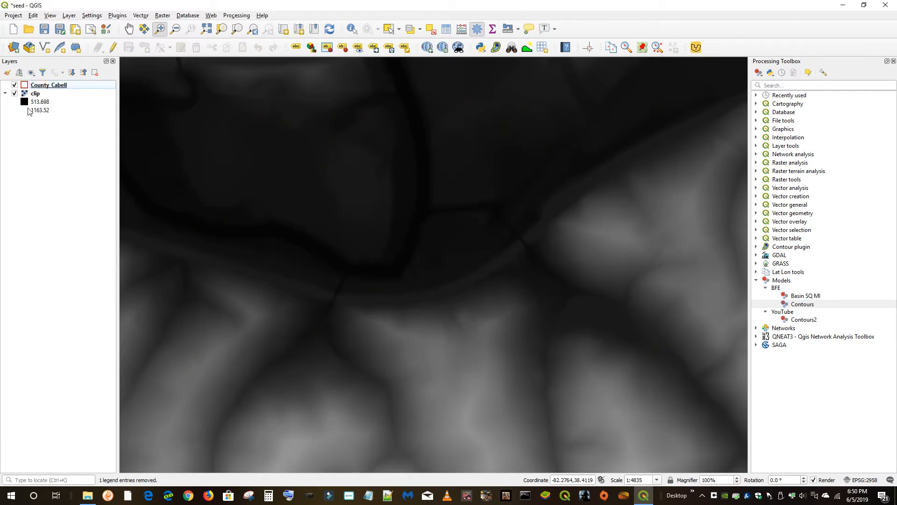
Open the YouTube Contours2 model in the Processing Modeler and close it
right_click(37, 96)
left_click(51, 101)
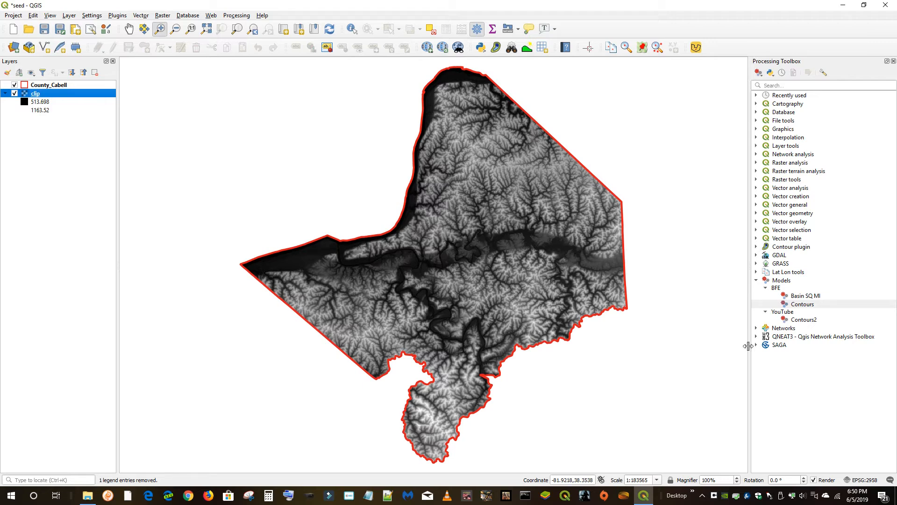
right_click(803, 320)
left_click(821, 361)
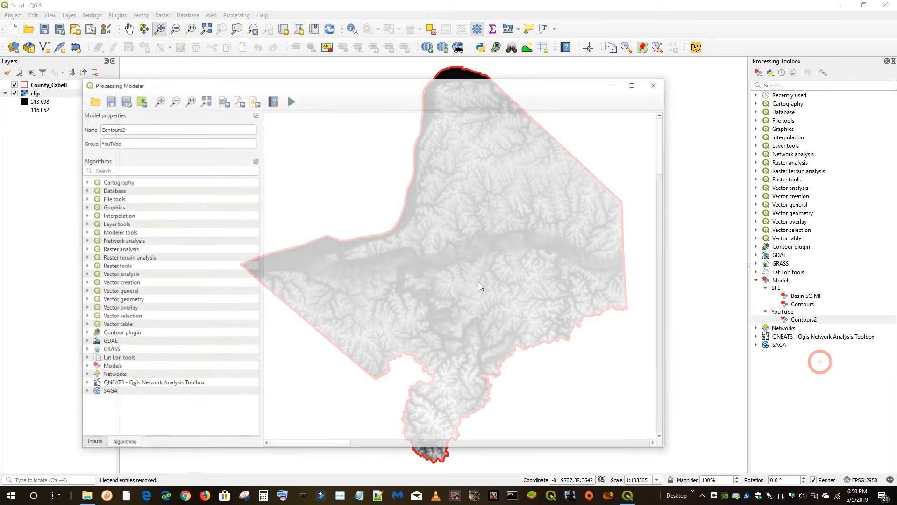
left_click_drag(319, 88, 371, 71)
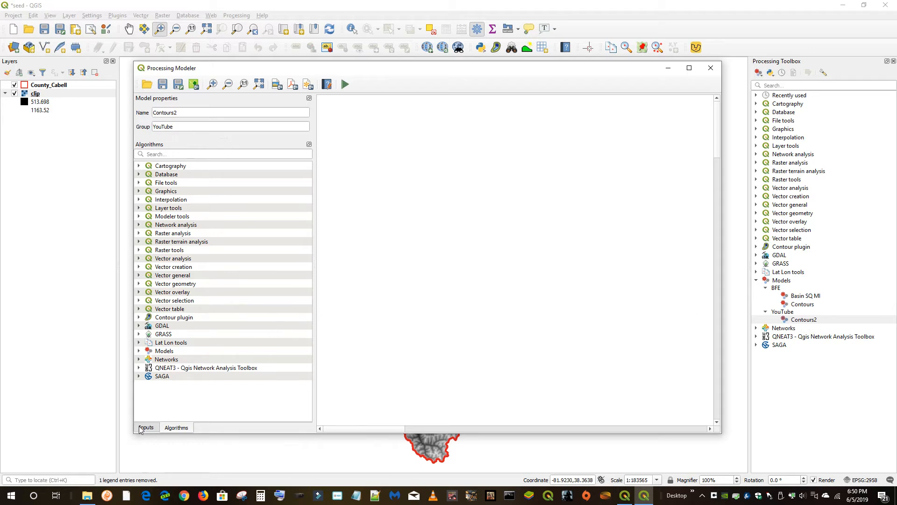
left_click(159, 156)
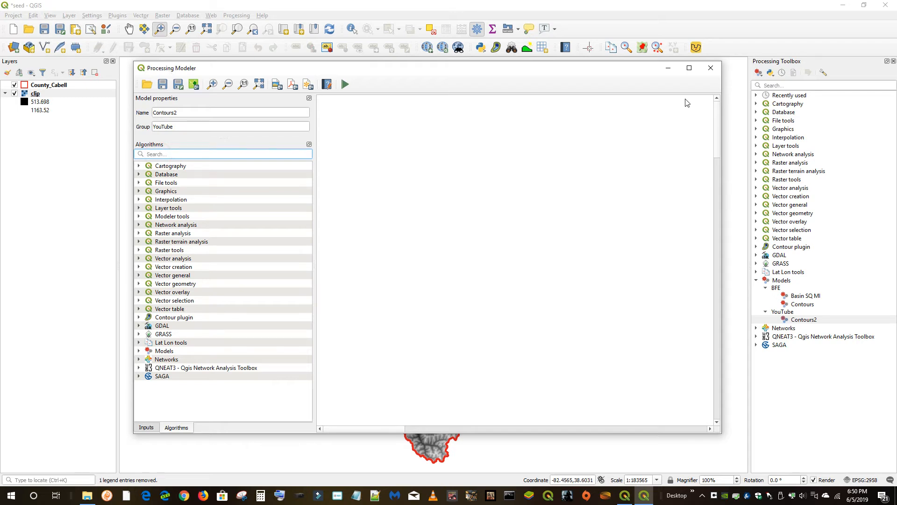
left_click(710, 67)
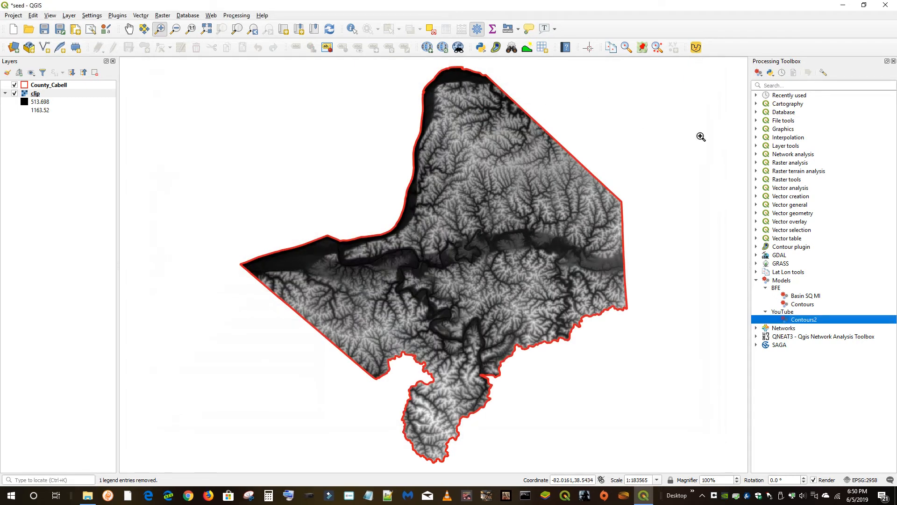
Browse the raster extraction tools and search the Processing Toolbox for clip algorithms, then clear the search
left_click(782, 86)
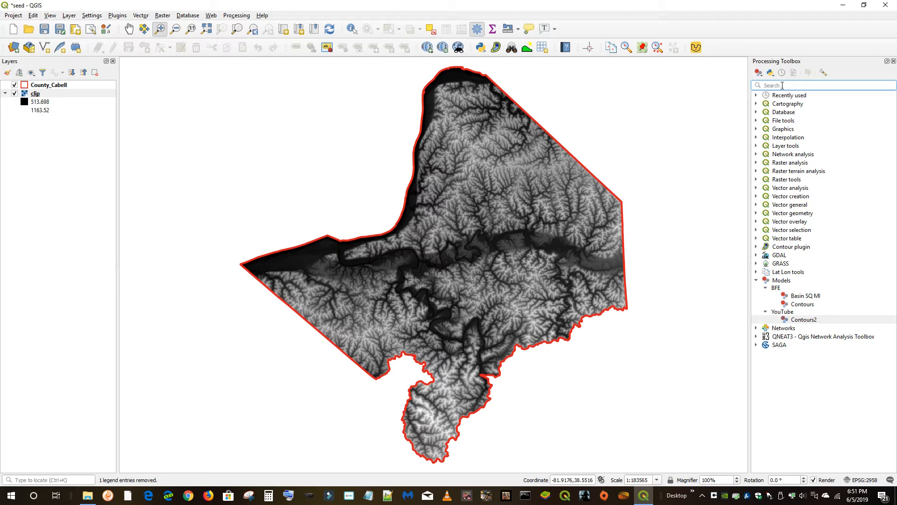
left_click(162, 15)
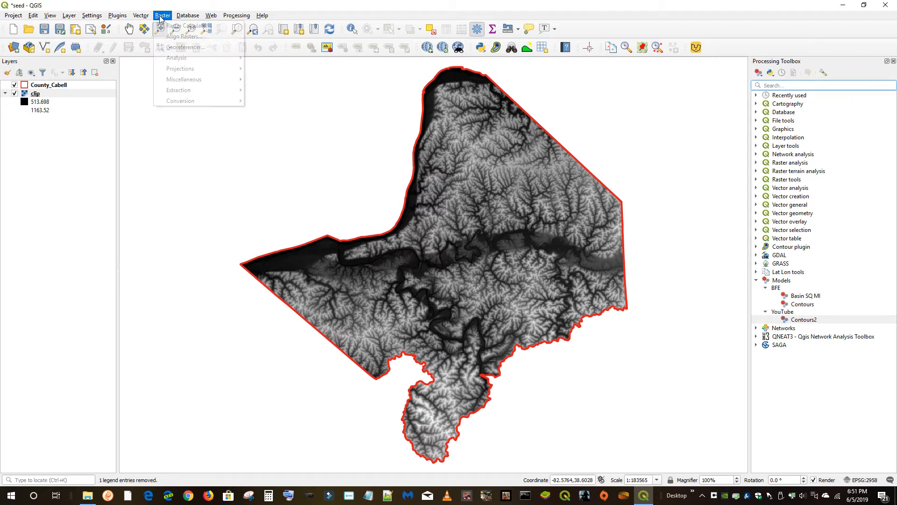
mouse_move(199, 95)
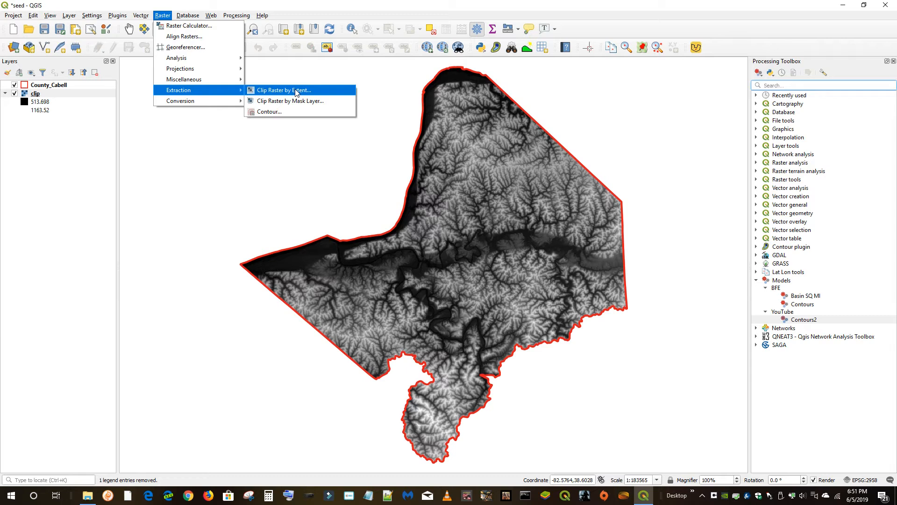
left_click(773, 87)
type("clip")
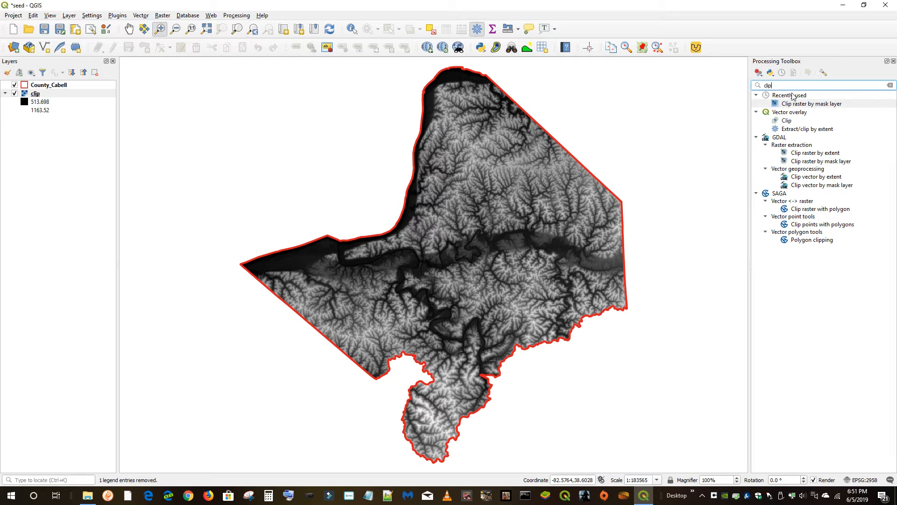
left_click(758, 73)
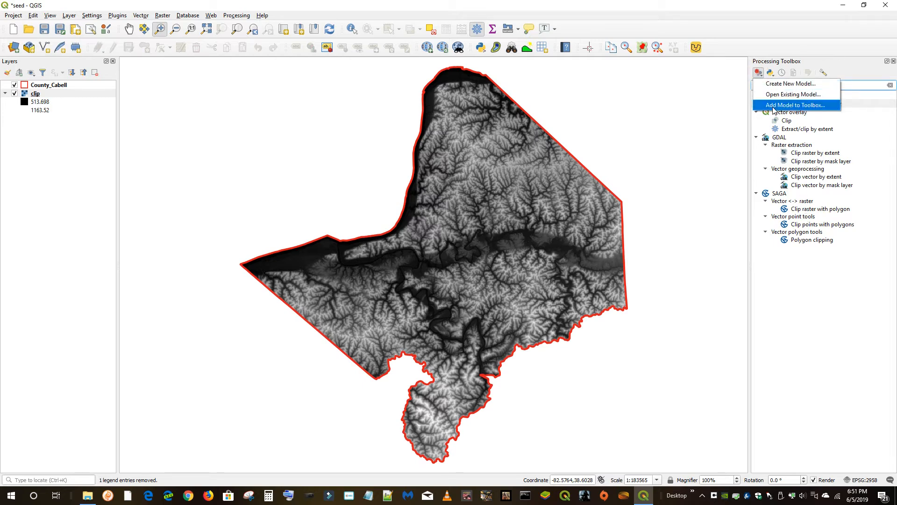
left_click(724, 186)
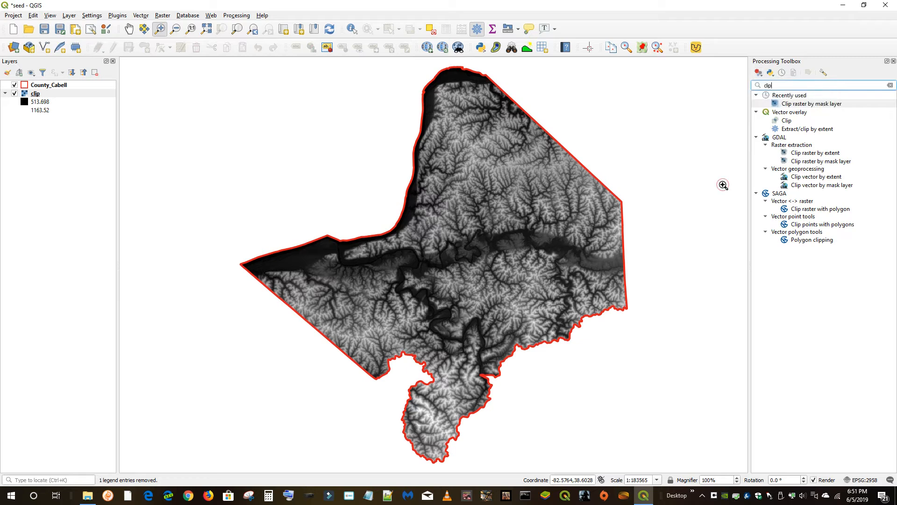
left_click_drag(772, 86, 752, 84)
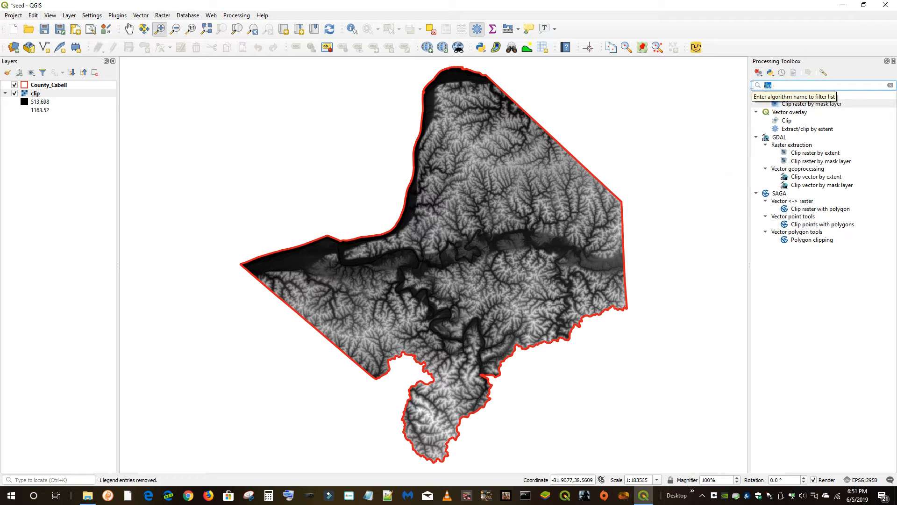
key("BackSpace")
Open the YouTube Contours2 model in the Processing Modeler
left_click(756, 280)
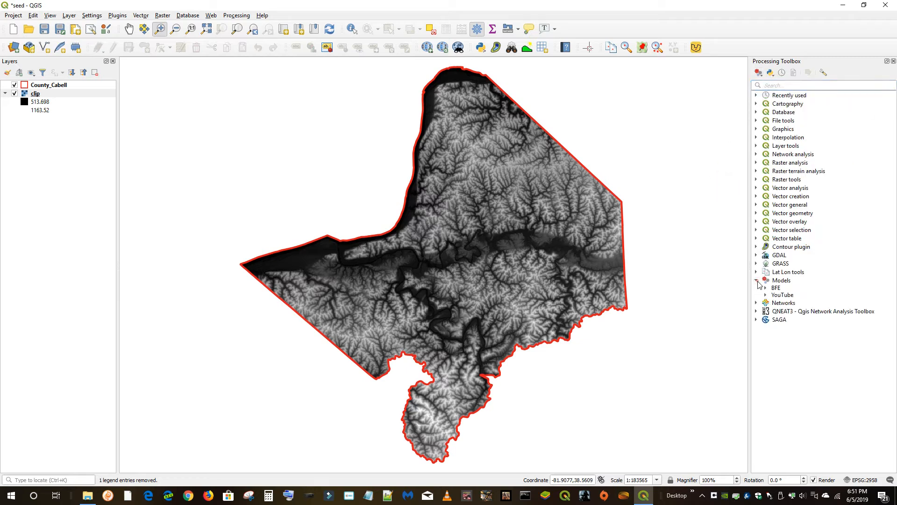
left_click(766, 295)
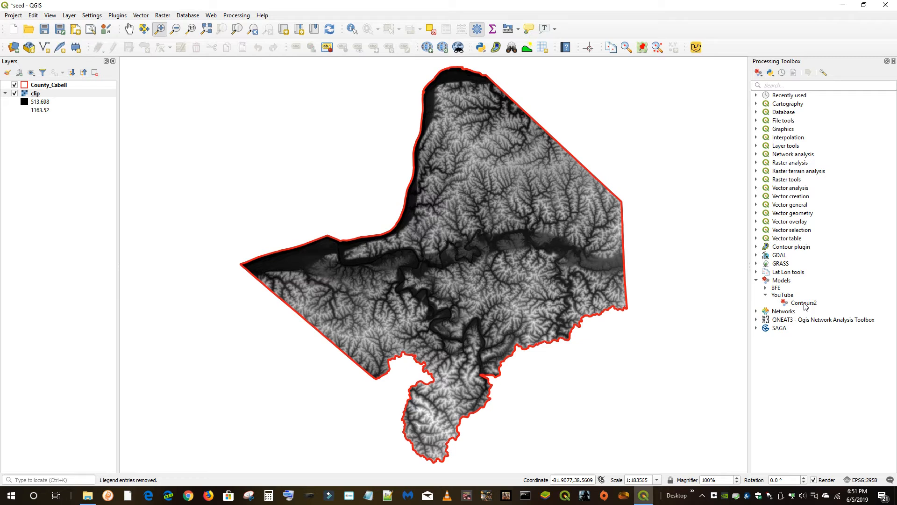
right_click(784, 302)
left_click(822, 341)
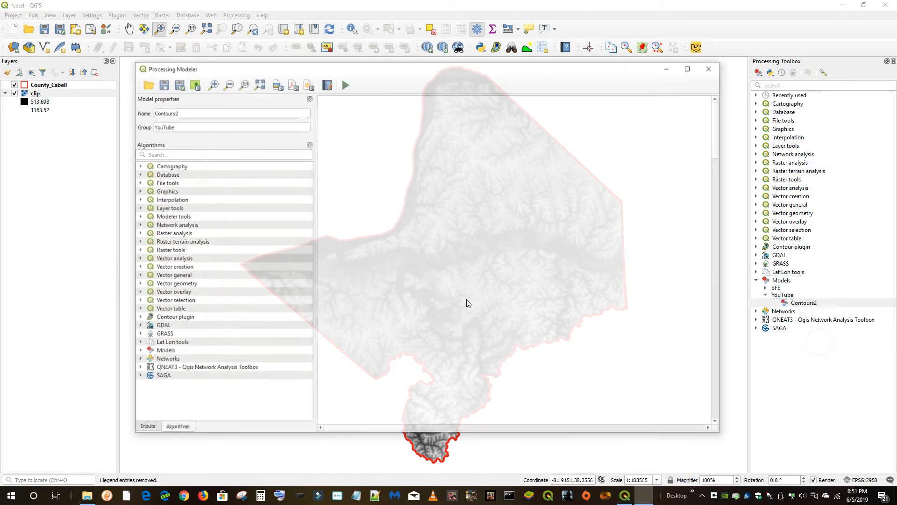
Filter the modeler's algorithm list for clip
left_click(159, 154)
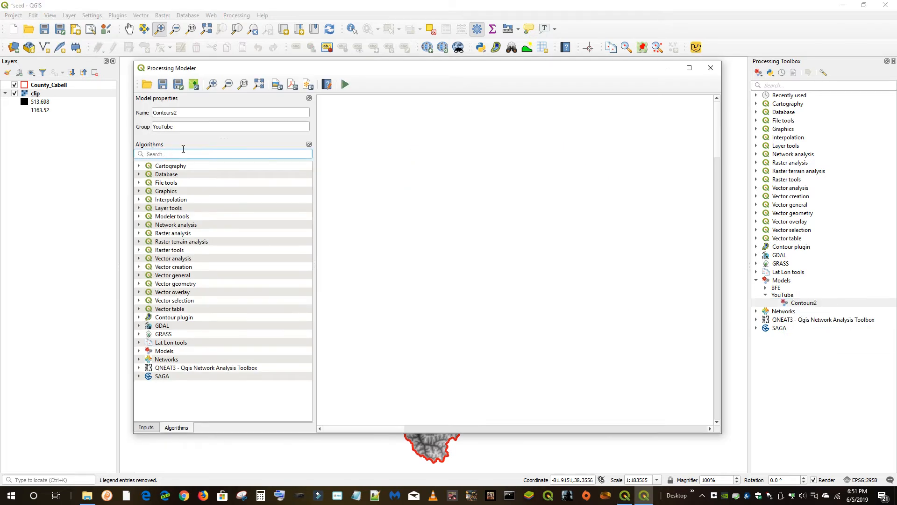
type("clip")
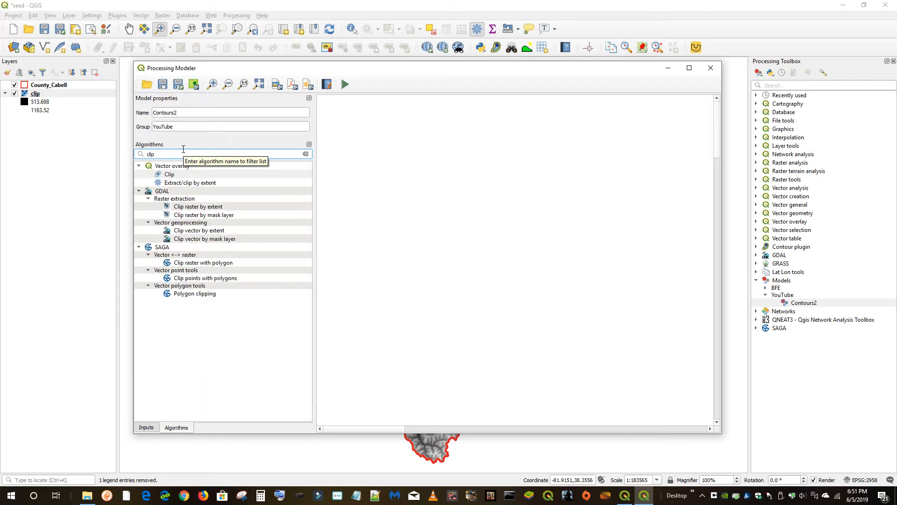
left_click(203, 207)
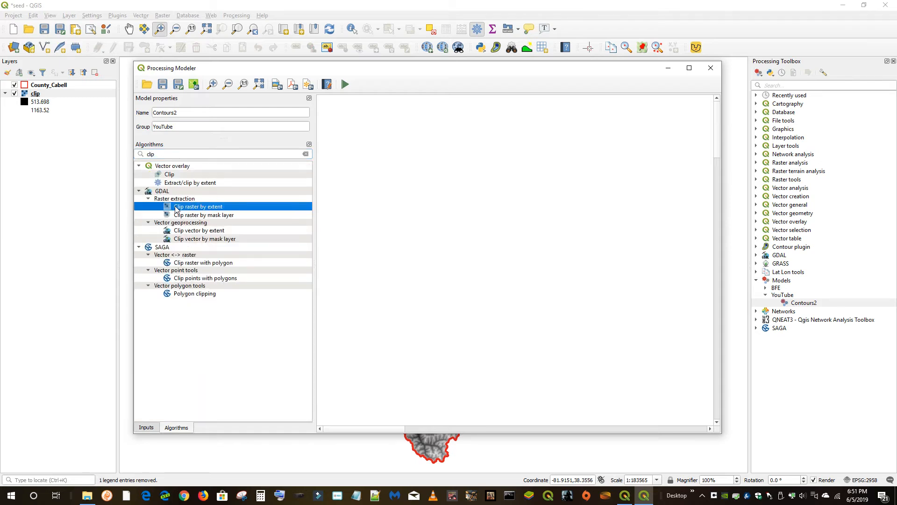
left_click_drag(176, 208, 457, 221)
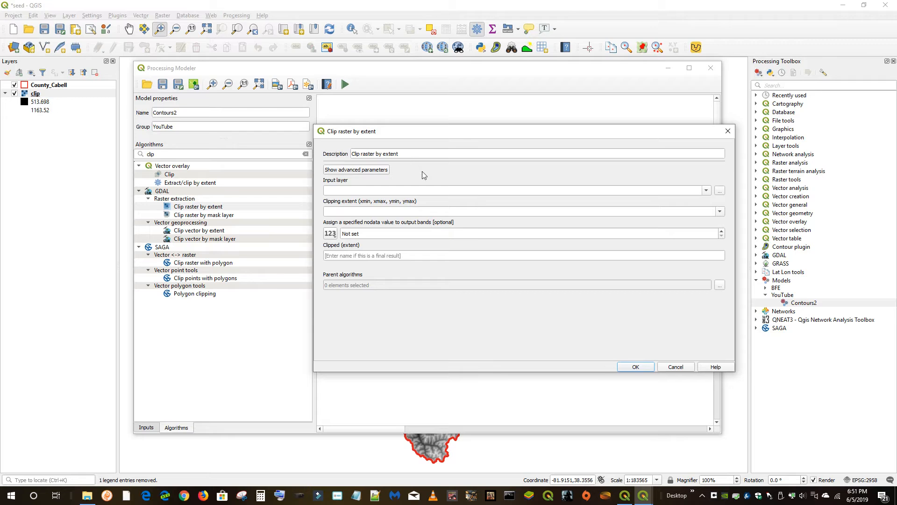
left_click(707, 190)
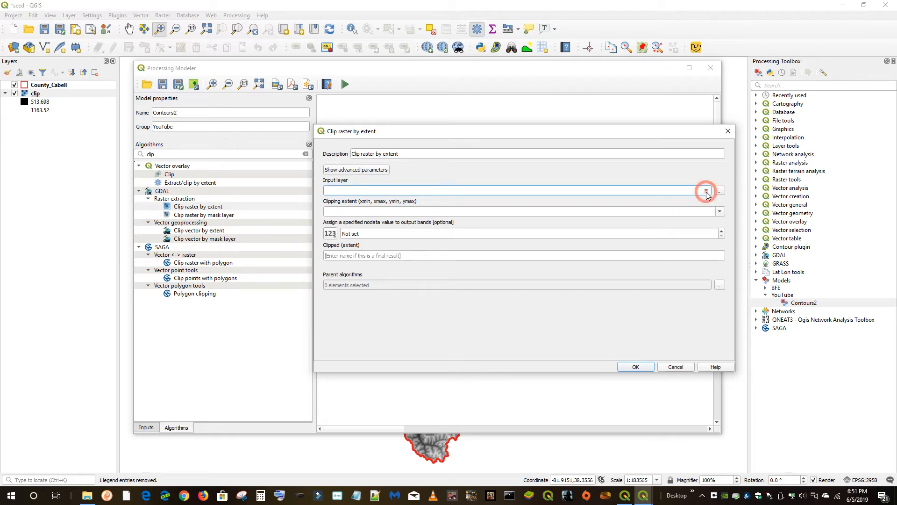
left_click(720, 191)
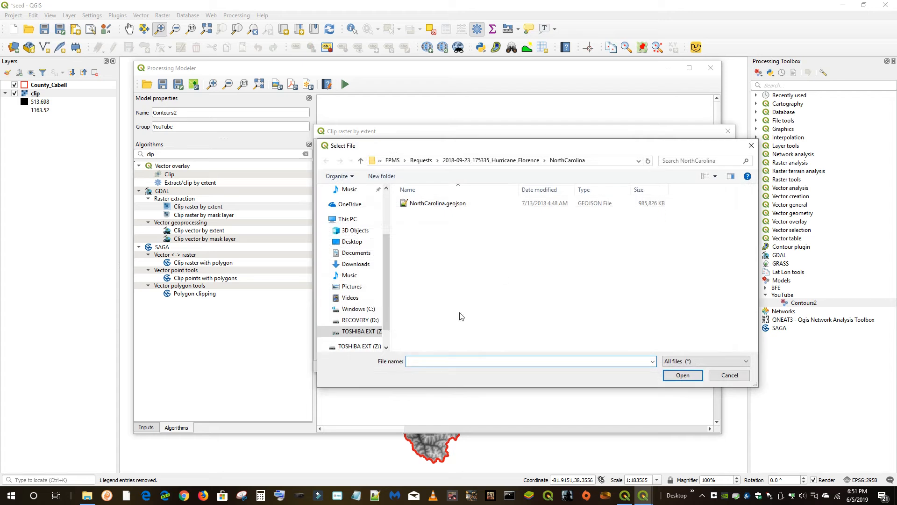
left_click(735, 376)
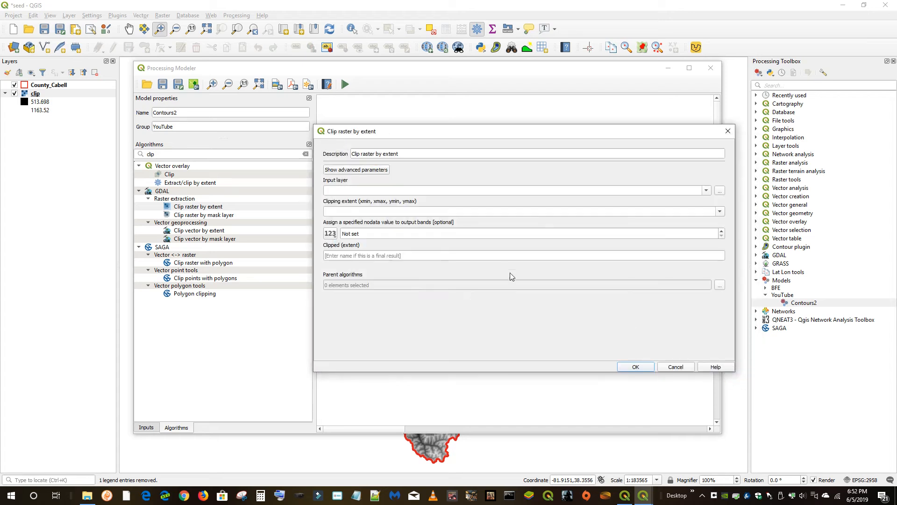
left_click(640, 369)
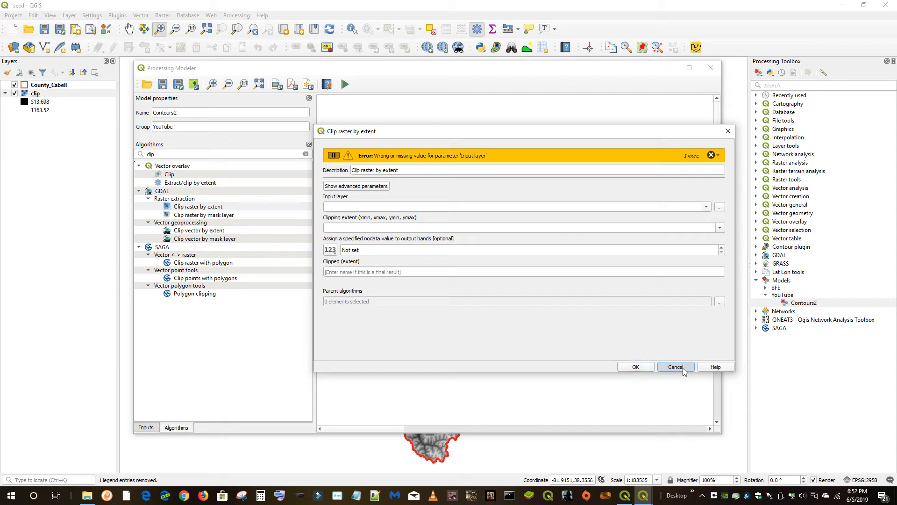
left_click(675, 367)
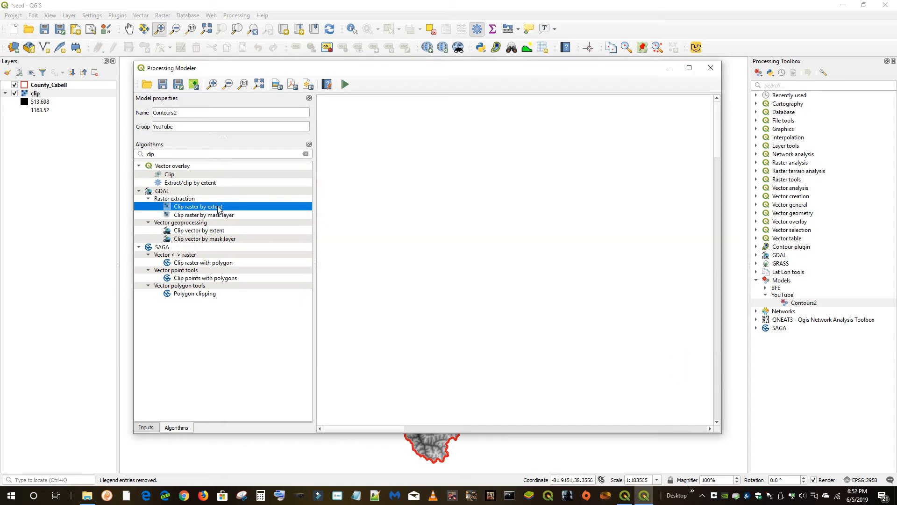
Add a mandatory Raster Layer input named DEM to the model canvas
left_click(148, 427)
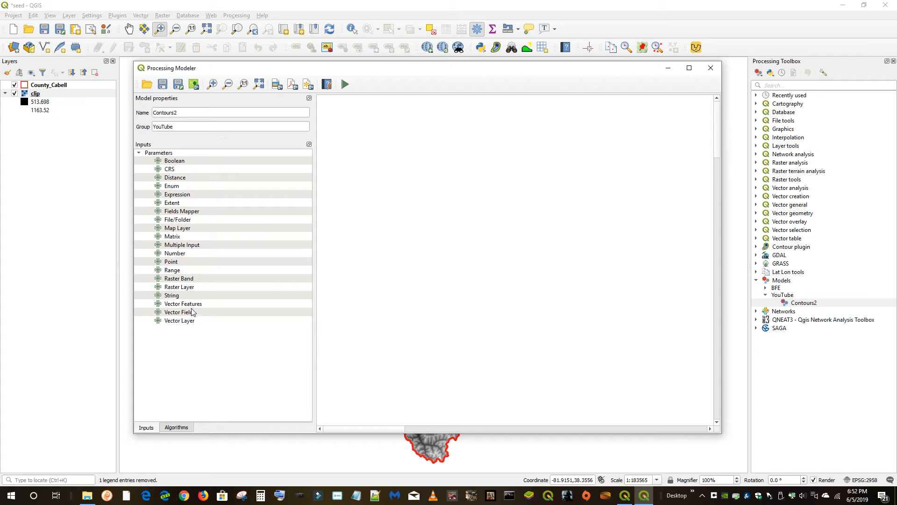
left_click_drag(159, 287, 444, 166)
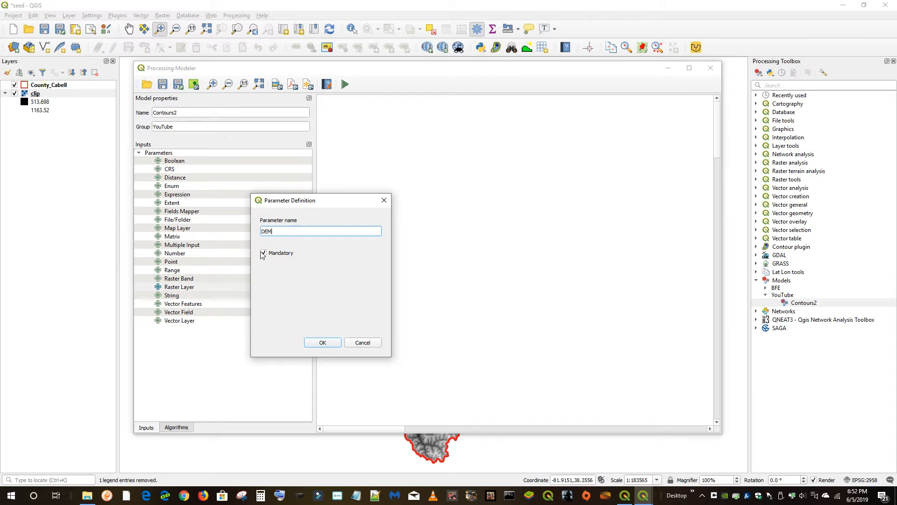
left_click(322, 342)
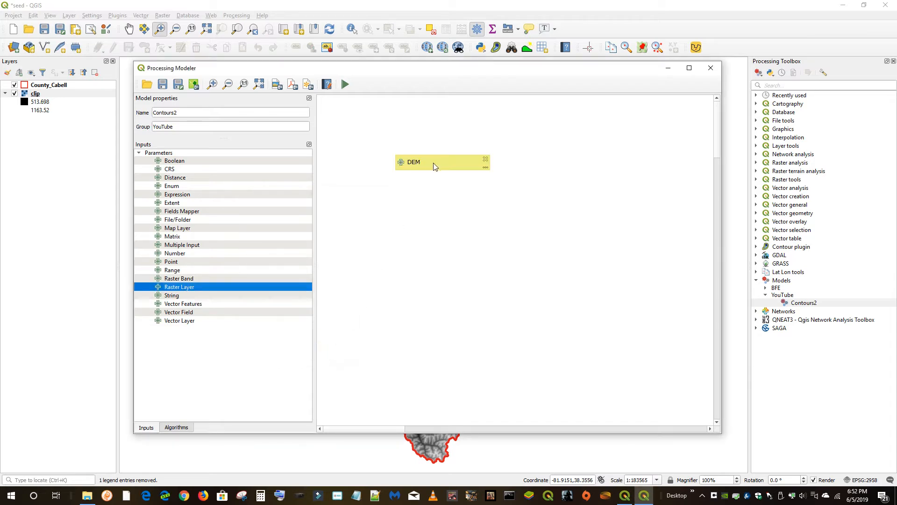
left_click_drag(433, 163, 417, 149)
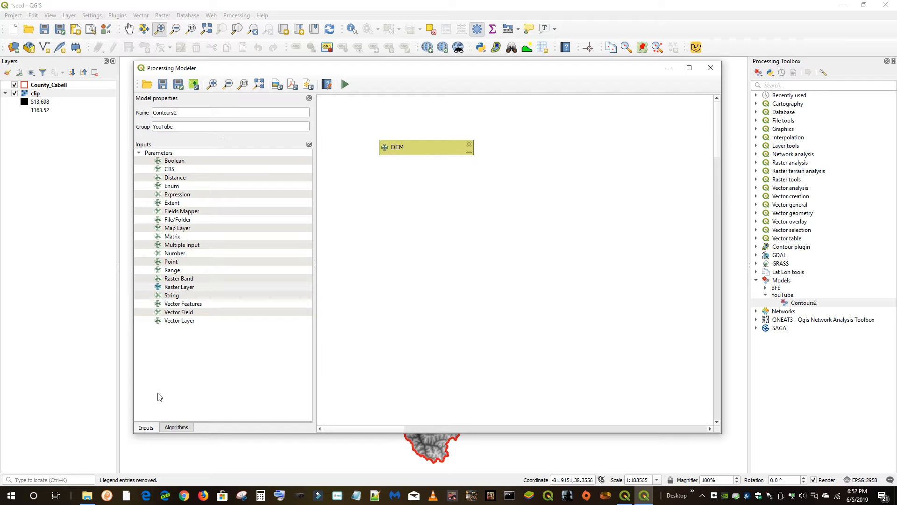
left_click(181, 429)
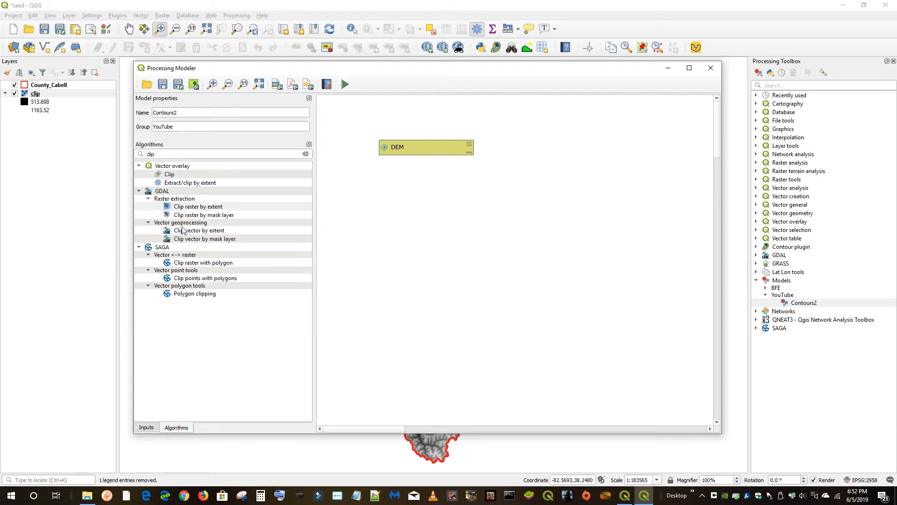
left_click_drag(200, 208, 427, 210)
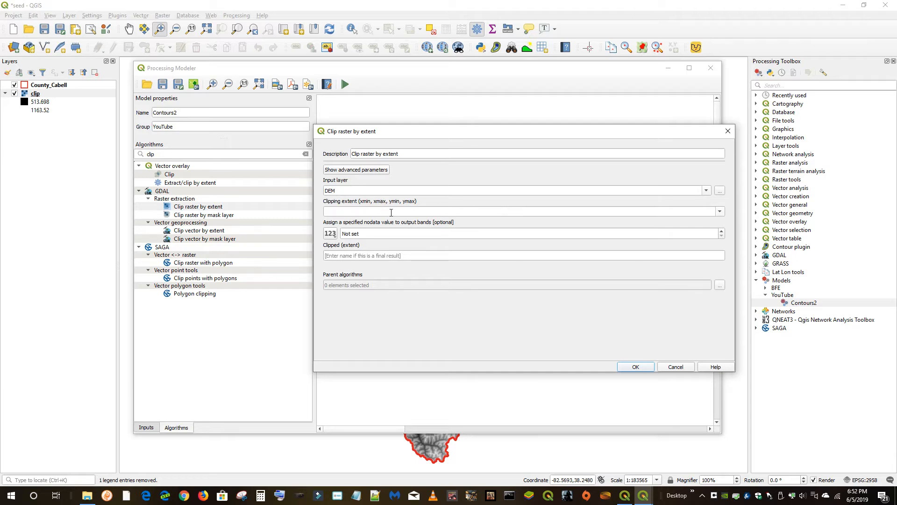
left_click(719, 212)
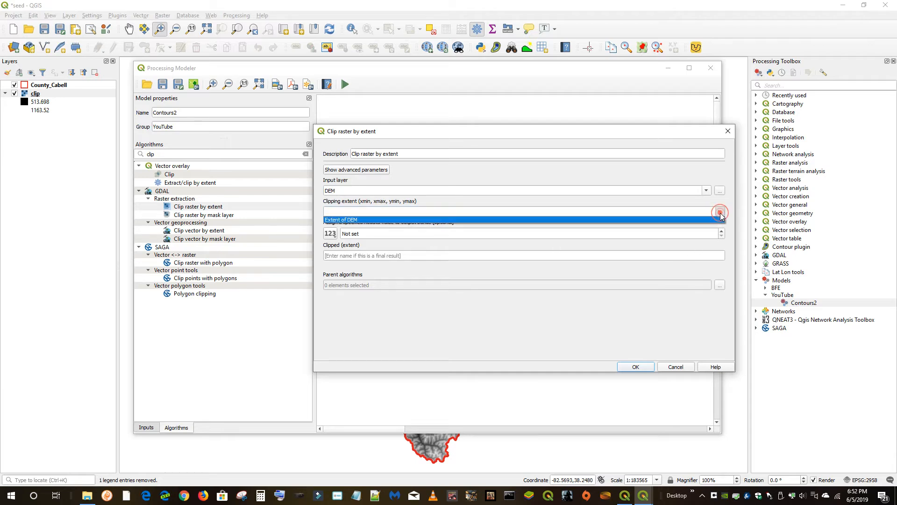
left_click(720, 214)
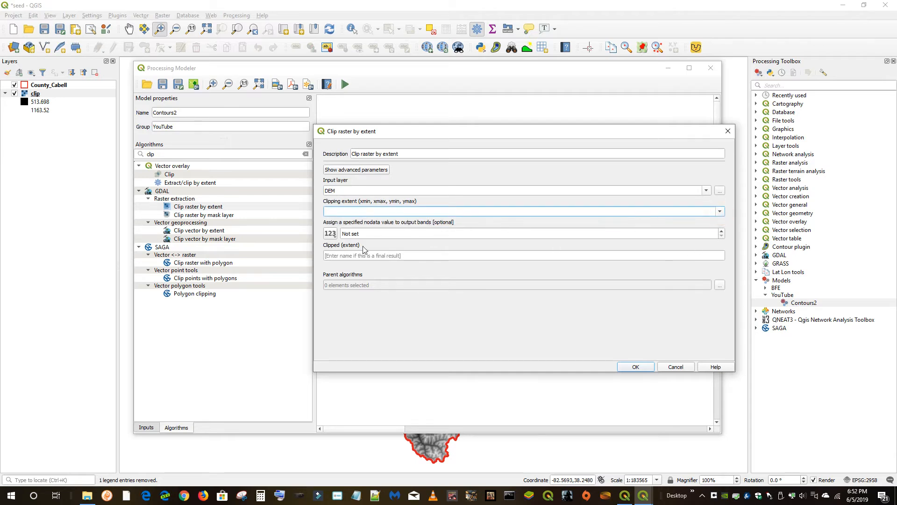
left_click(719, 211)
left_click(719, 211)
left_click(636, 366)
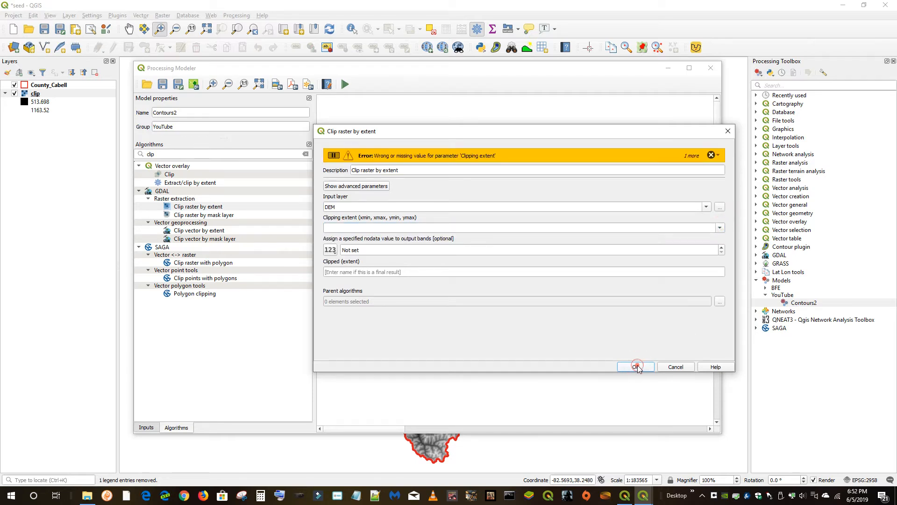
left_click(672, 367)
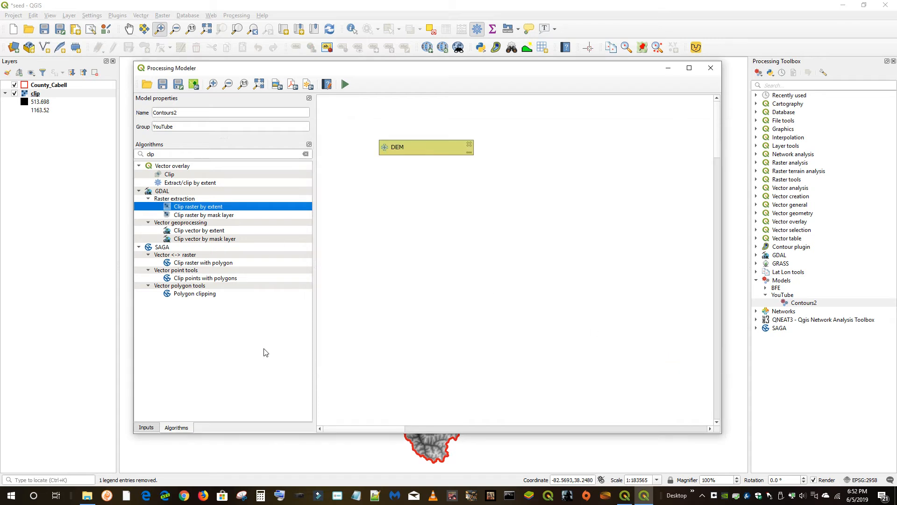
Add a mandatory Extent input named Extent to the model canvas beside DEM
left_click(147, 429)
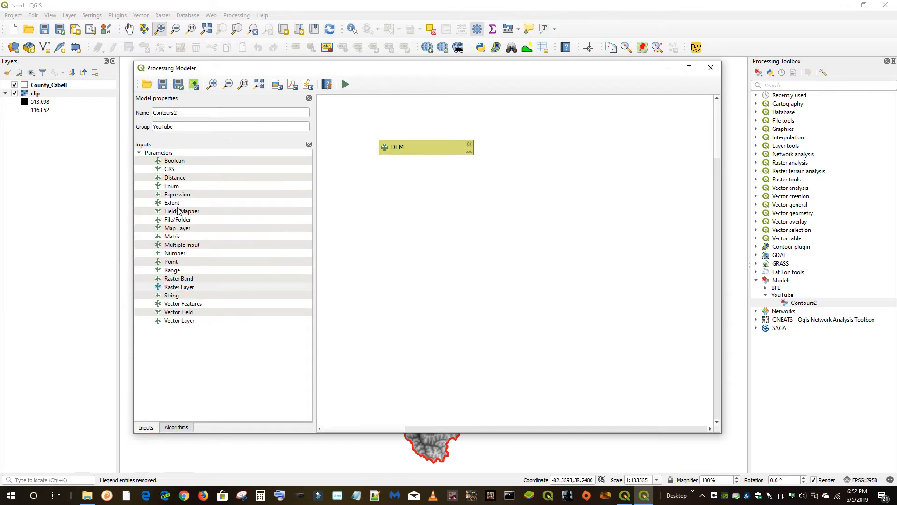
left_click(173, 203)
left_click_drag(172, 204, 514, 155)
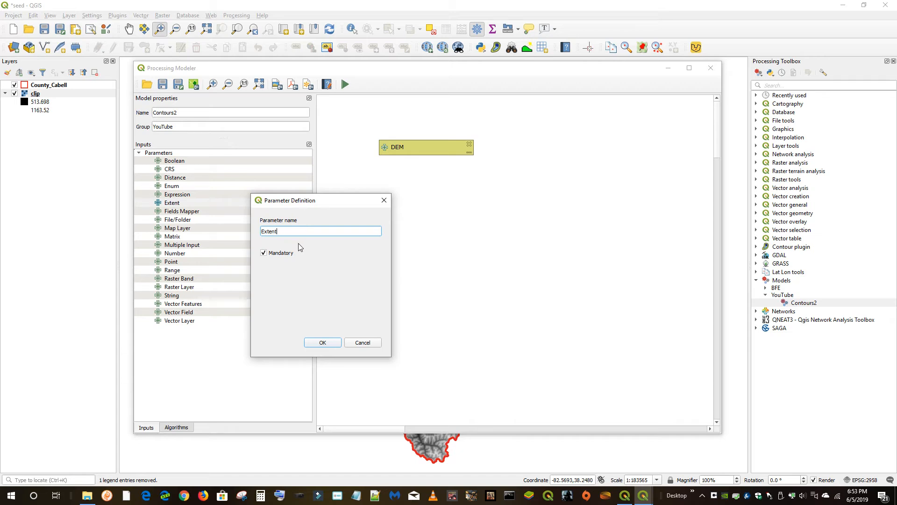
left_click(321, 343)
left_click_drag(498, 151, 517, 150)
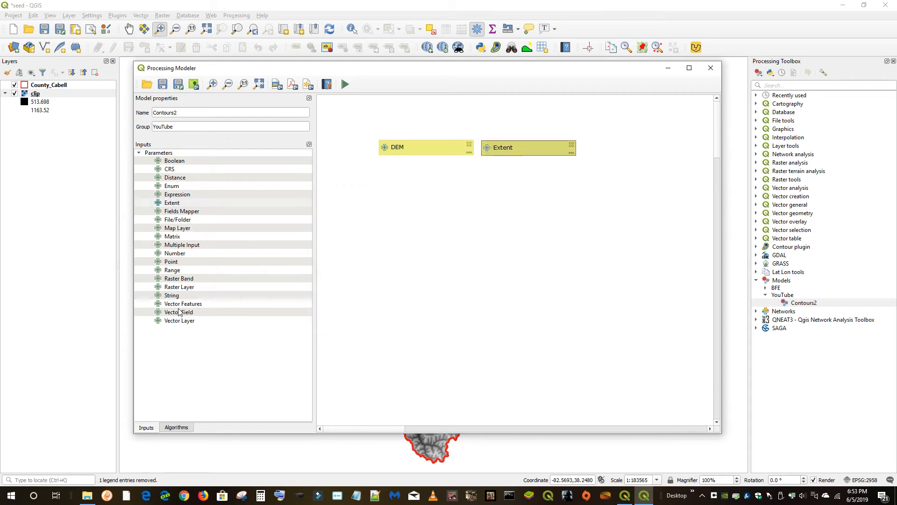
left_click(176, 427)
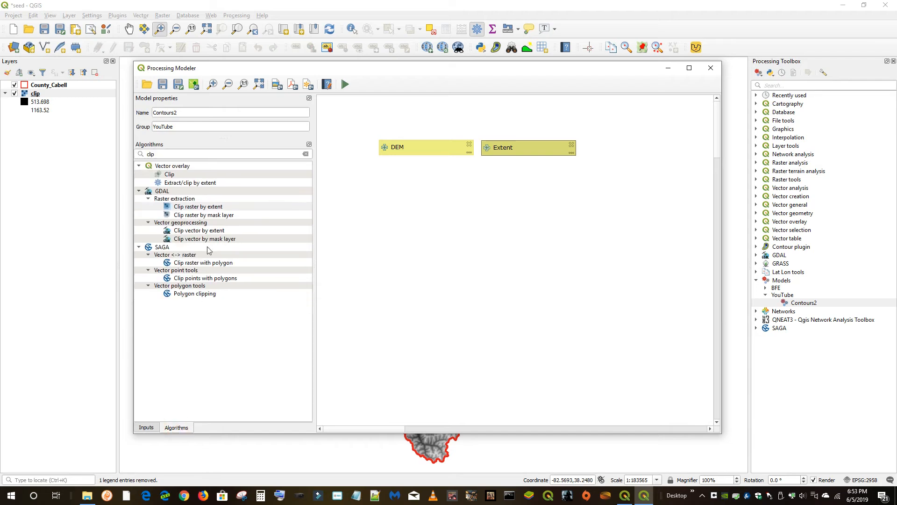
left_click(147, 427)
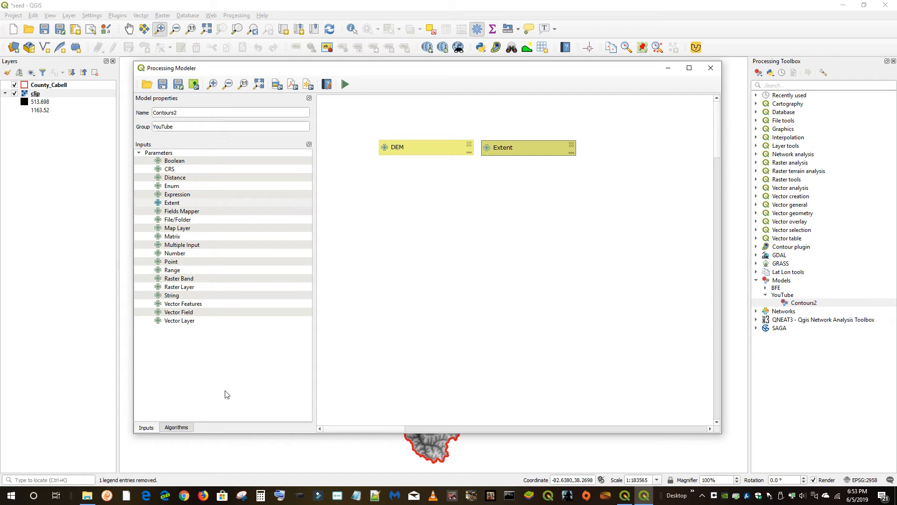
left_click(175, 427)
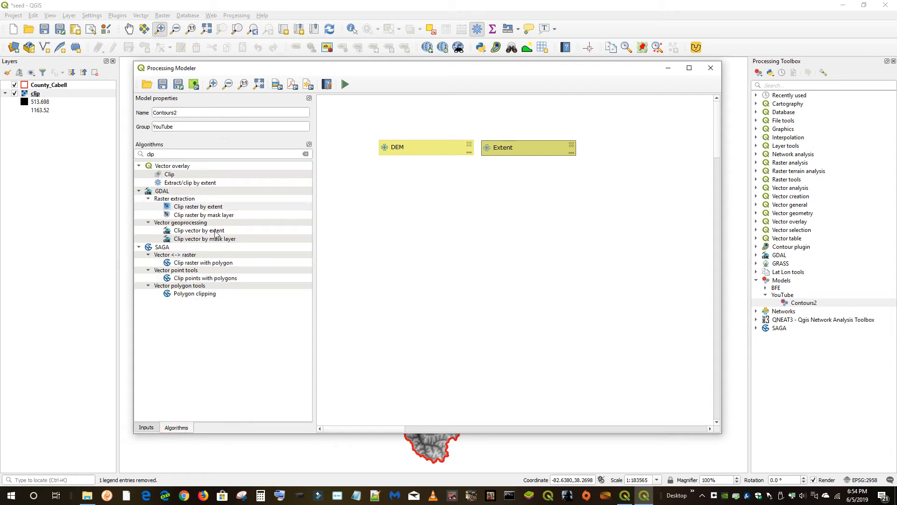
left_click_drag(198, 206, 427, 208)
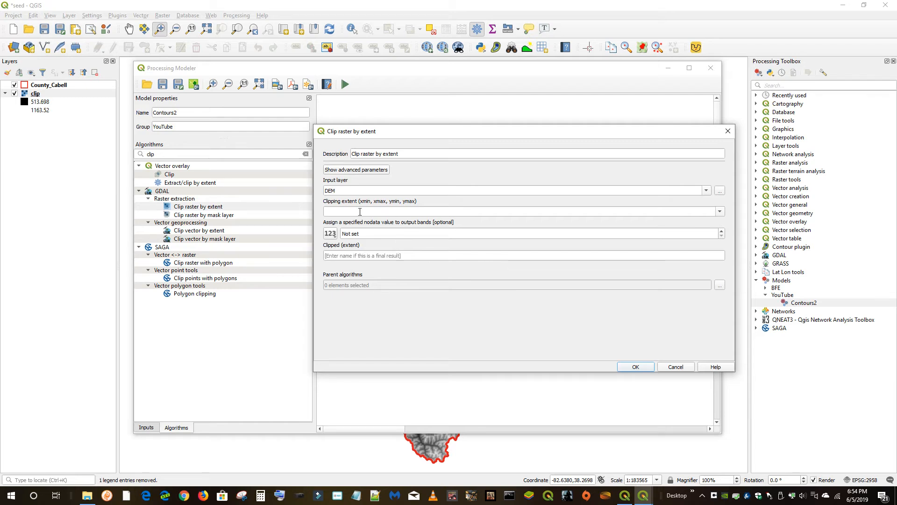
left_click(675, 366)
double_click(511, 154)
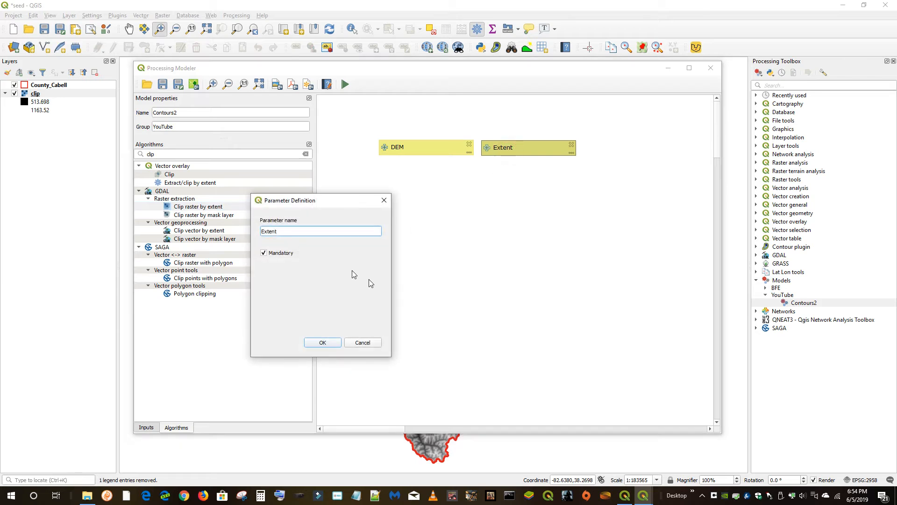
left_click(323, 342)
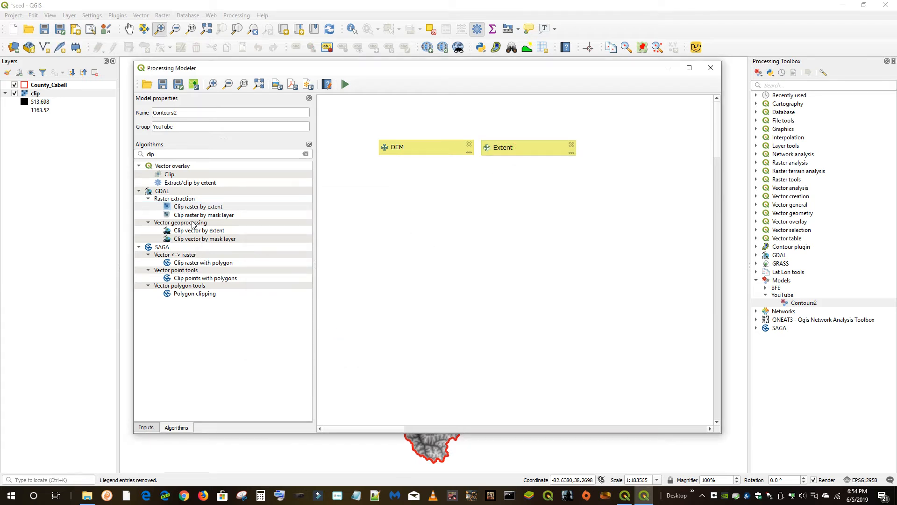
left_click_drag(193, 206, 469, 211)
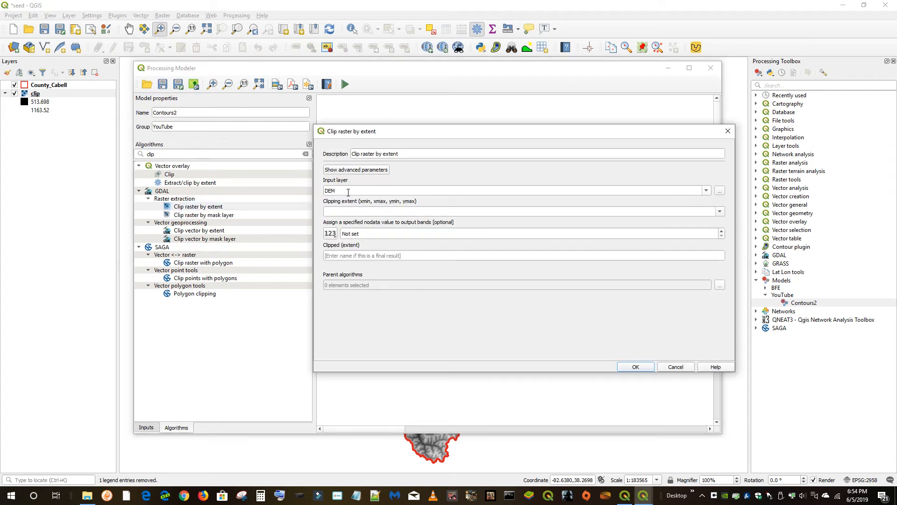
left_click(720, 212)
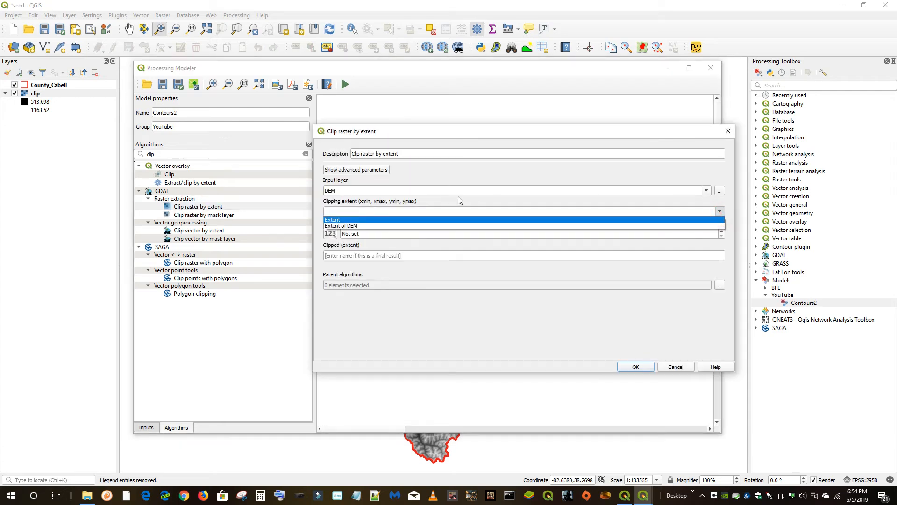
left_click(338, 220)
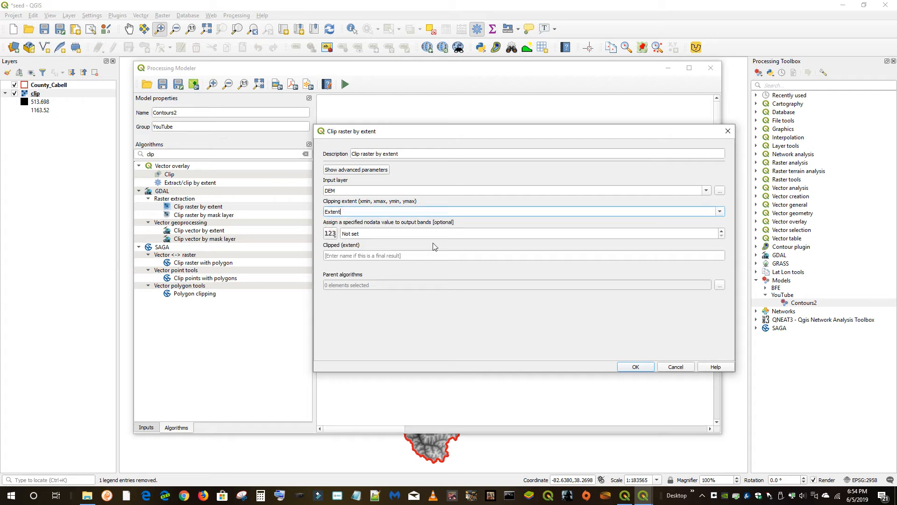
left_click(682, 367)
Rename the Extent input parameter to Extent2
double_click(522, 153)
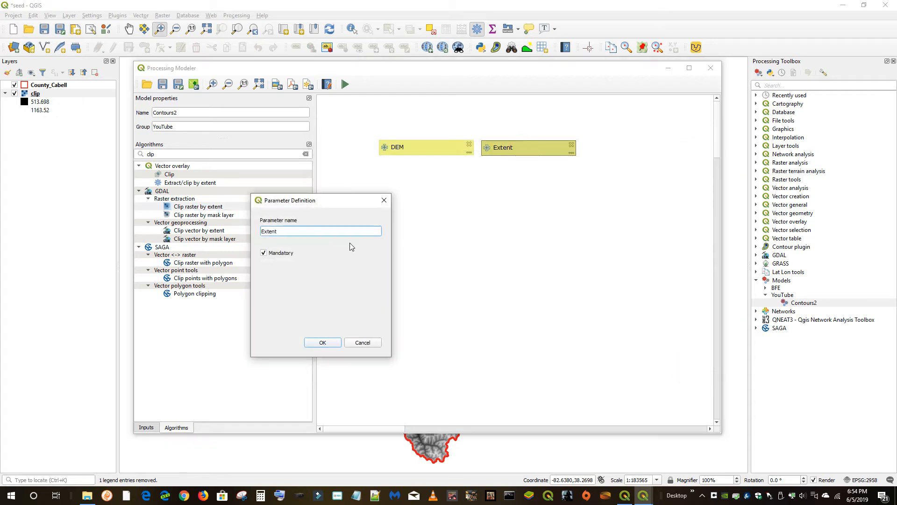
type("2")
left_click(322, 343)
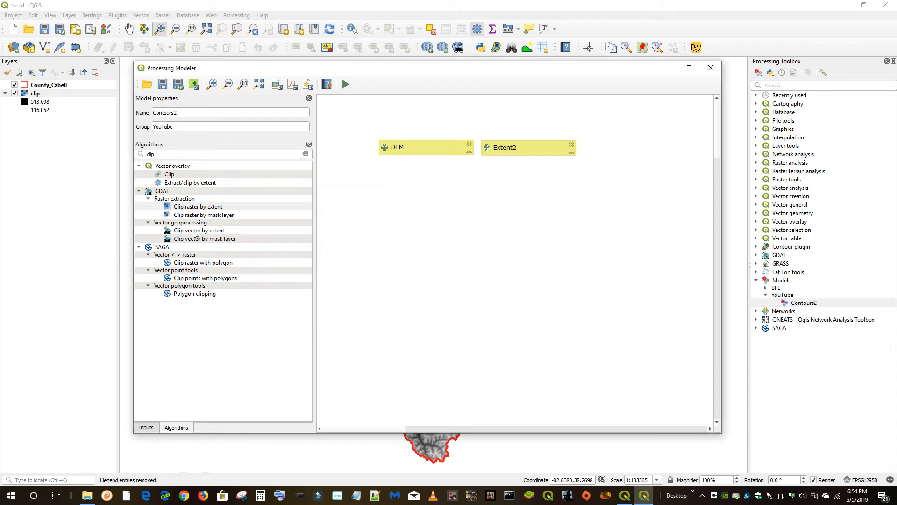
Add Clip raster by extent to the model with DEM as input layer and Extent2 as clipping extent
left_click_drag(198, 209, 403, 206)
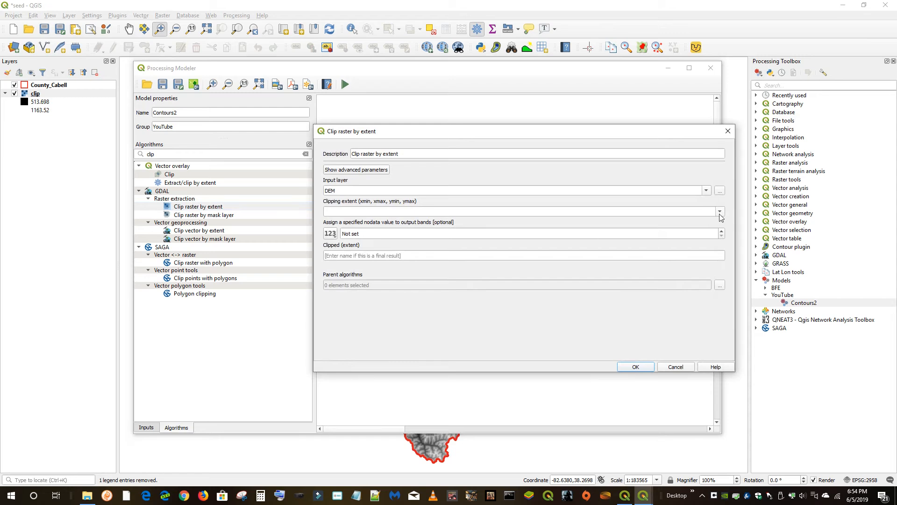
left_click(719, 213)
left_click(336, 218)
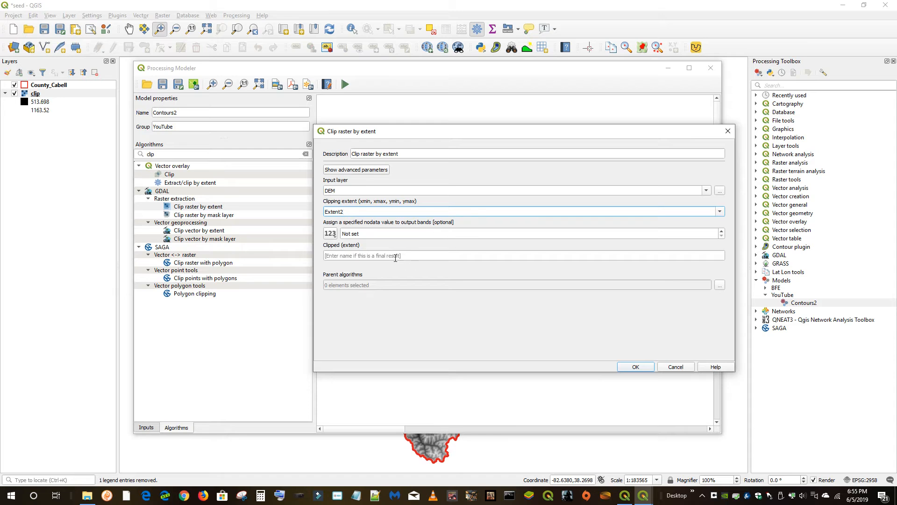
left_click(640, 366)
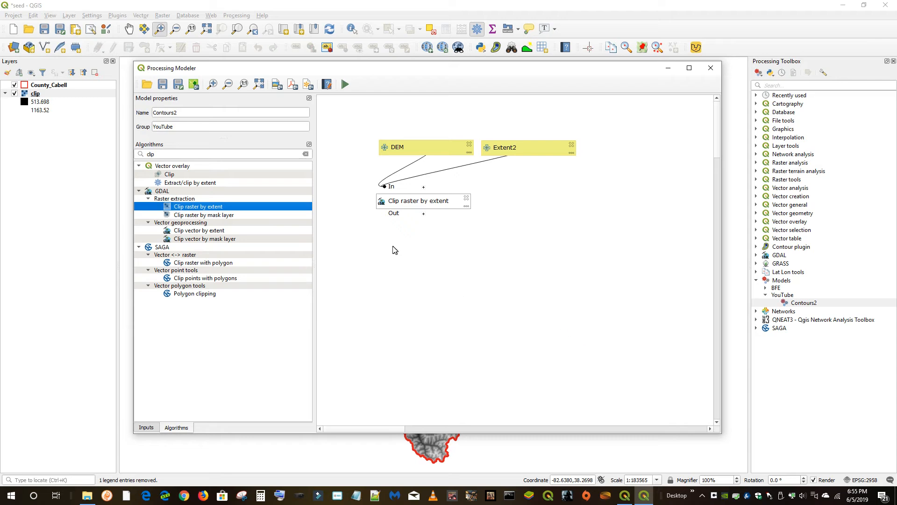
Save the Contours2 model and close the modeler
left_click(162, 85)
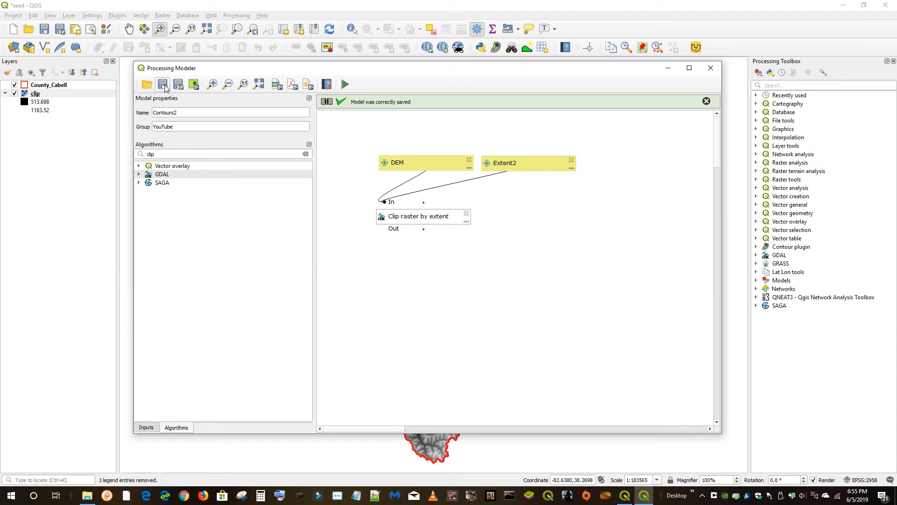
left_click(163, 84)
left_click(711, 68)
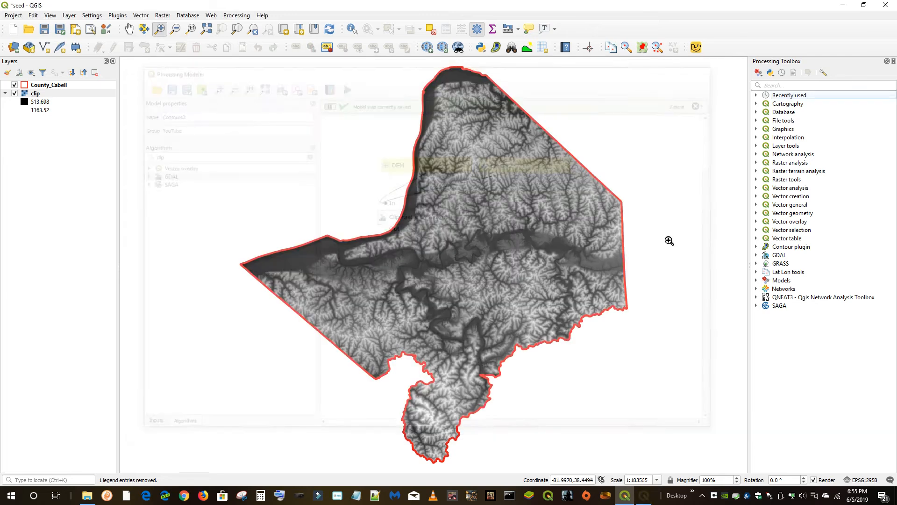
Run the Contours2 model on the clip DEM with an extent selected on the map canvas, then close the dialog
left_click(756, 280)
left_click(765, 295)
double_click(804, 303)
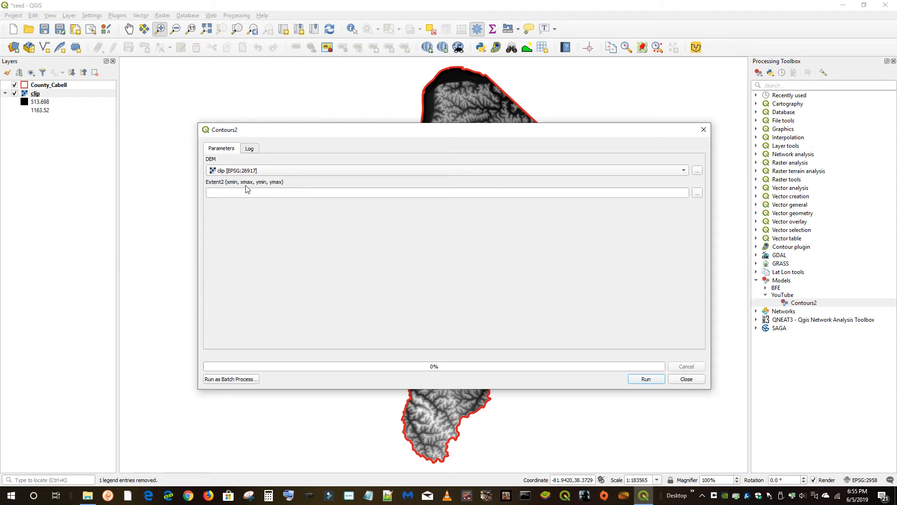
left_click(697, 193)
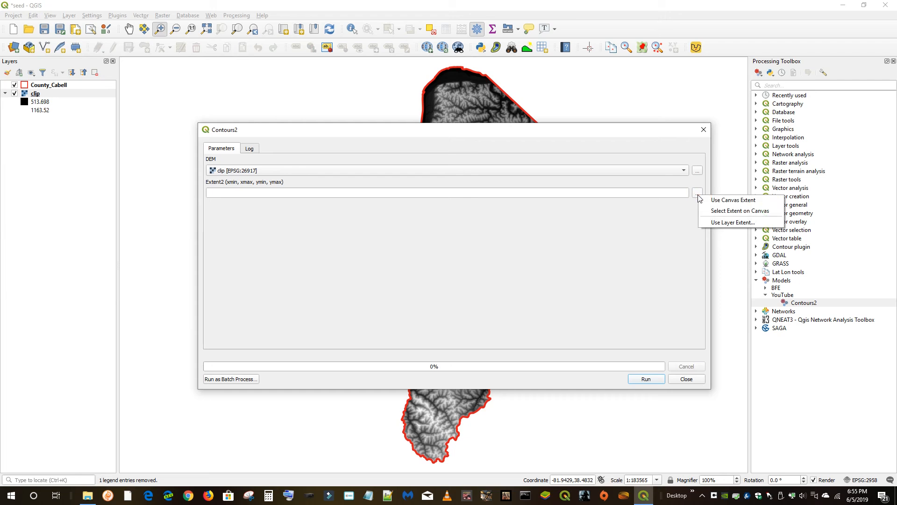
left_click(733, 215)
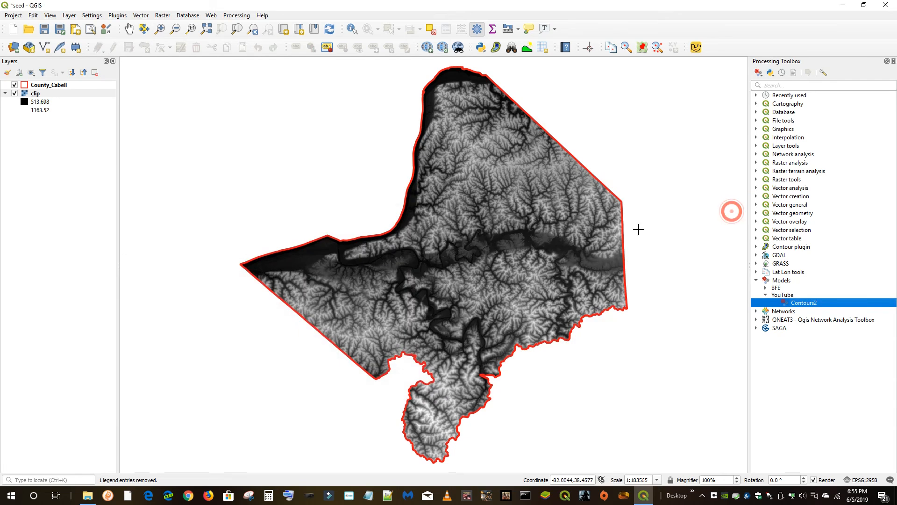
left_click_drag(429, 243, 453, 261)
left_click(646, 379)
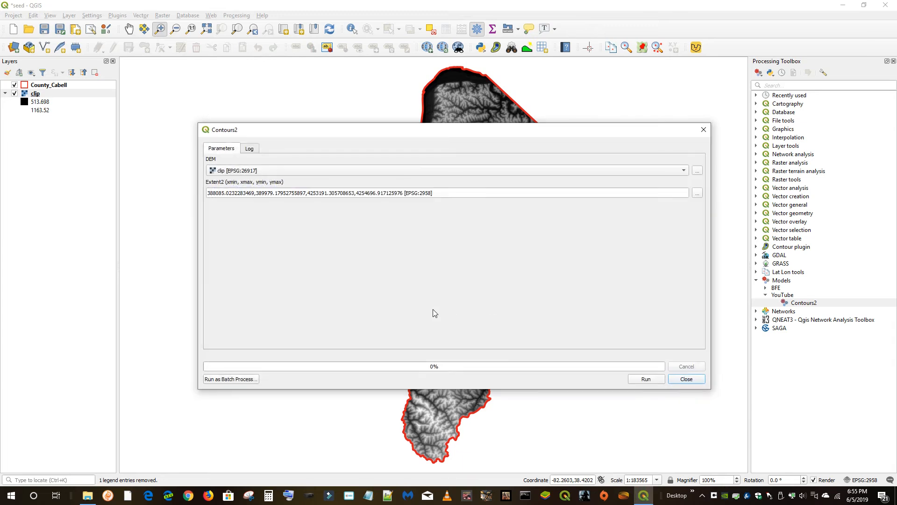
left_click(689, 379)
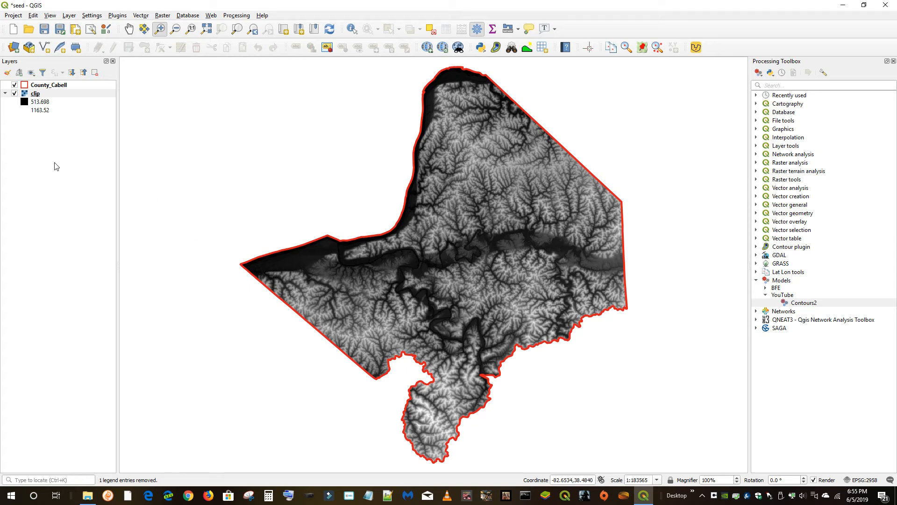
Refresh the map view and toggle the clip layer's visibility off and on
left_click(50, 16)
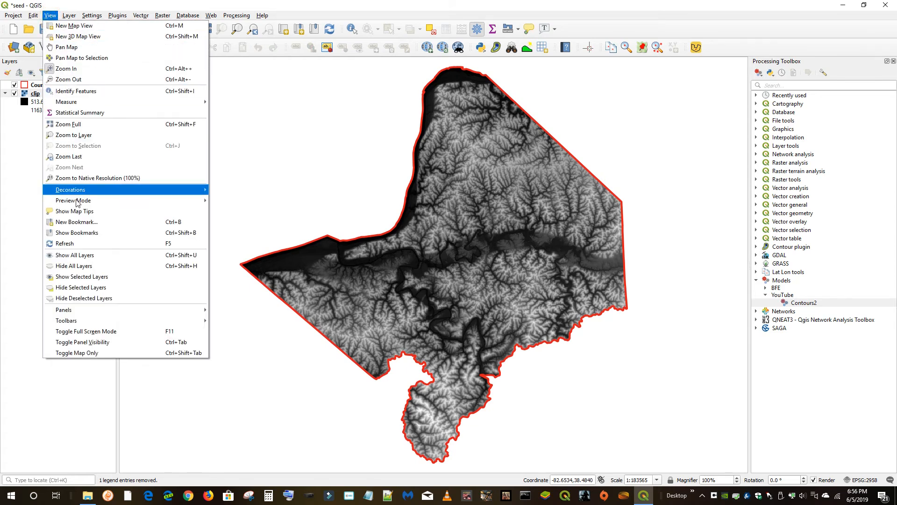
left_click(81, 244)
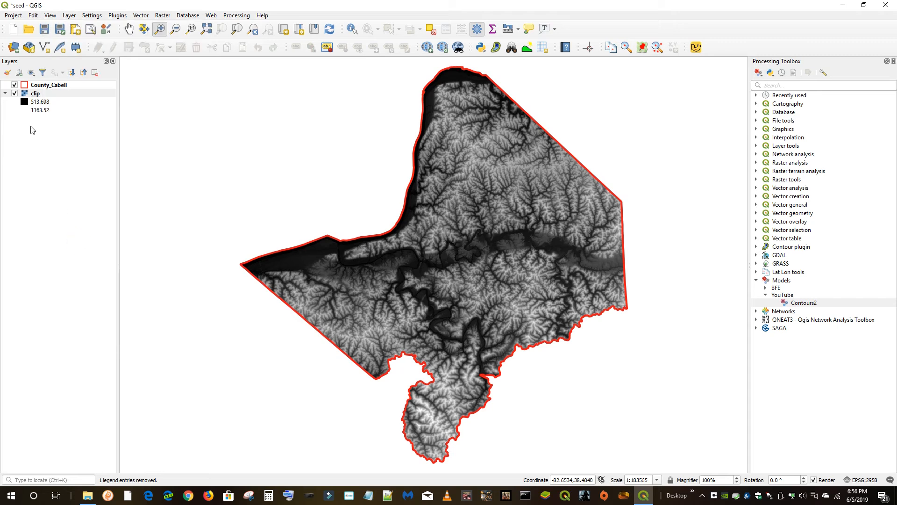
left_click(14, 93)
left_click(14, 94)
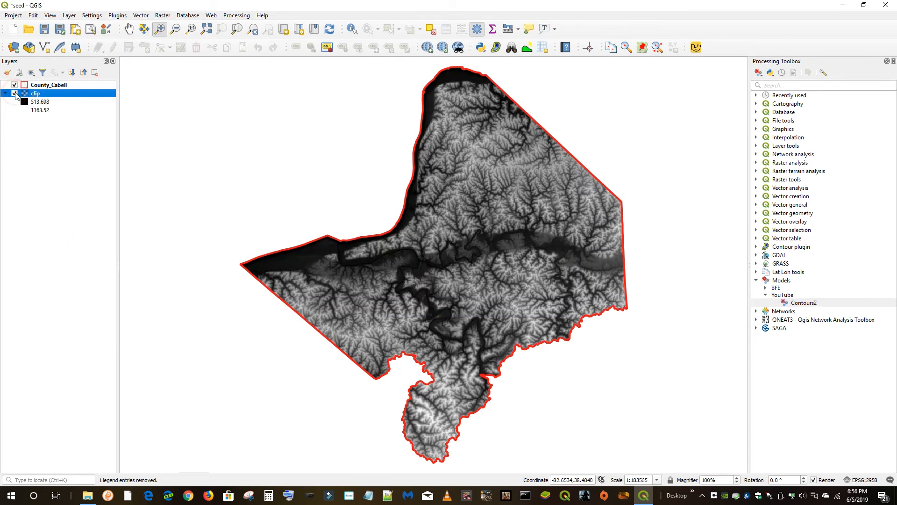
left_click(802, 303)
double_click(802, 303)
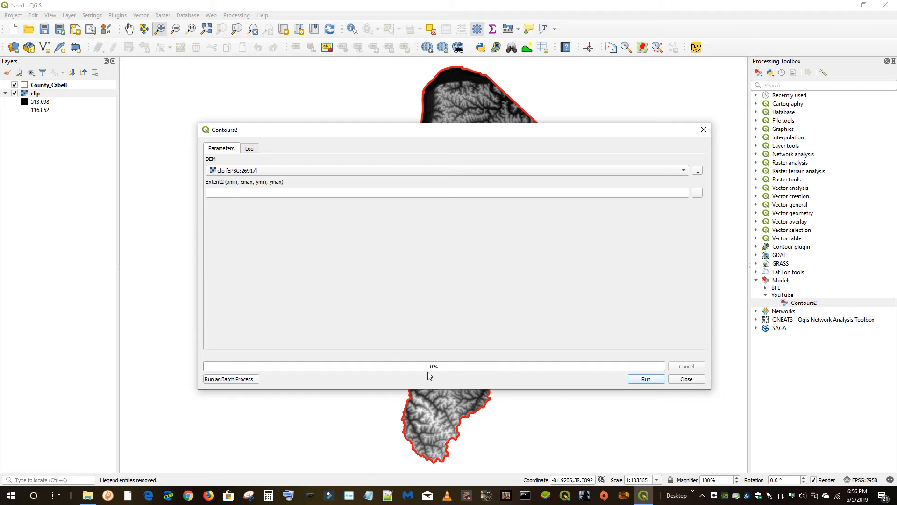
left_click(683, 379)
Edit the Contours2 model, name the Clip raster by extent output tempC, then save and close the modeler
left_click(804, 303)
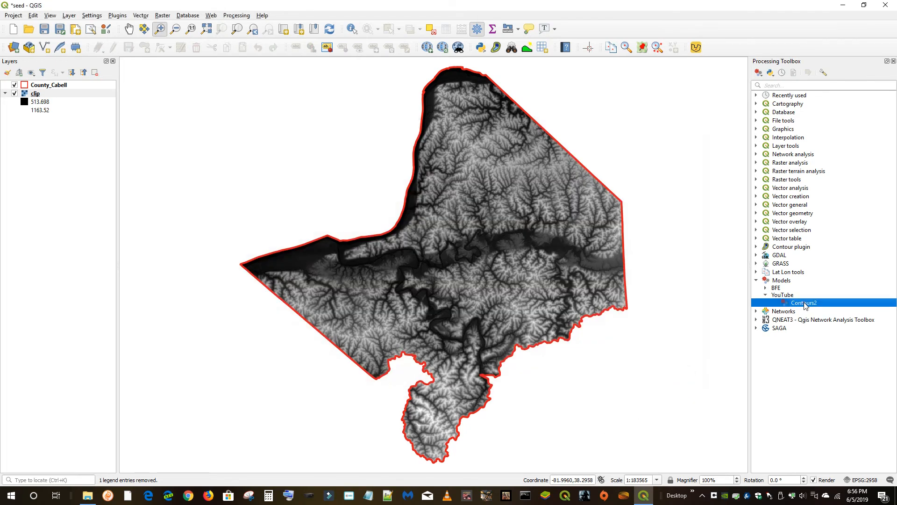
right_click(805, 303)
left_click(799, 342)
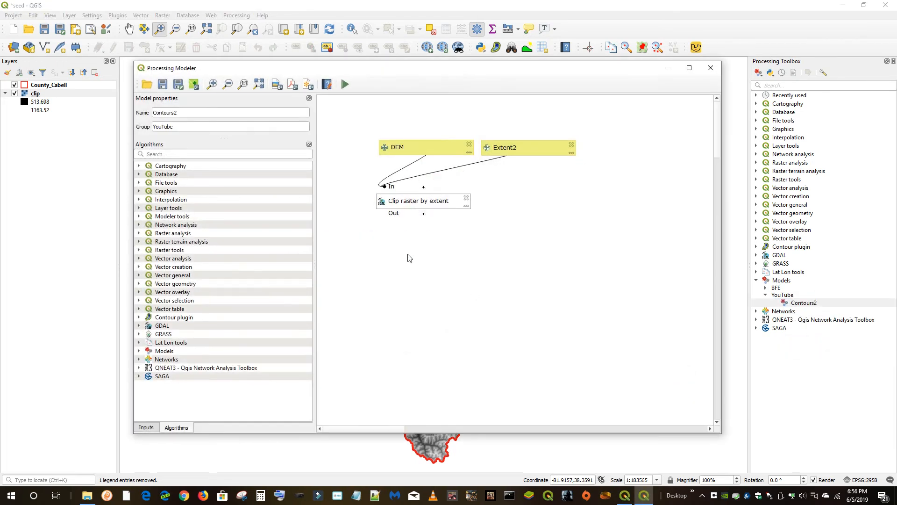
double_click(418, 202)
left_click(340, 256)
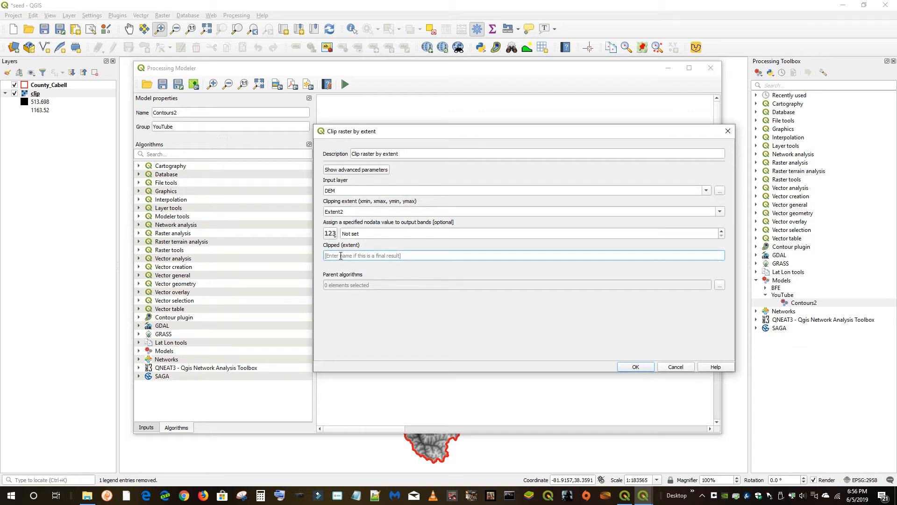
type("tempC")
left_click(636, 367)
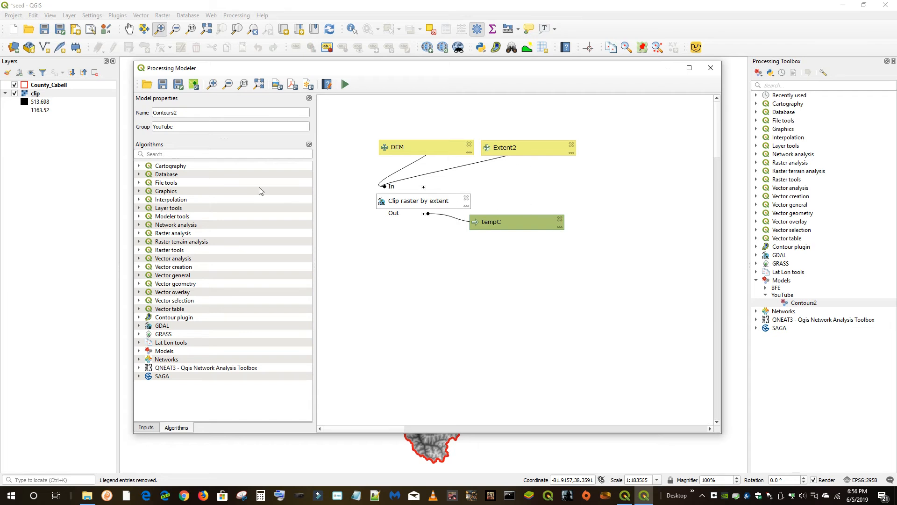
left_click(163, 84)
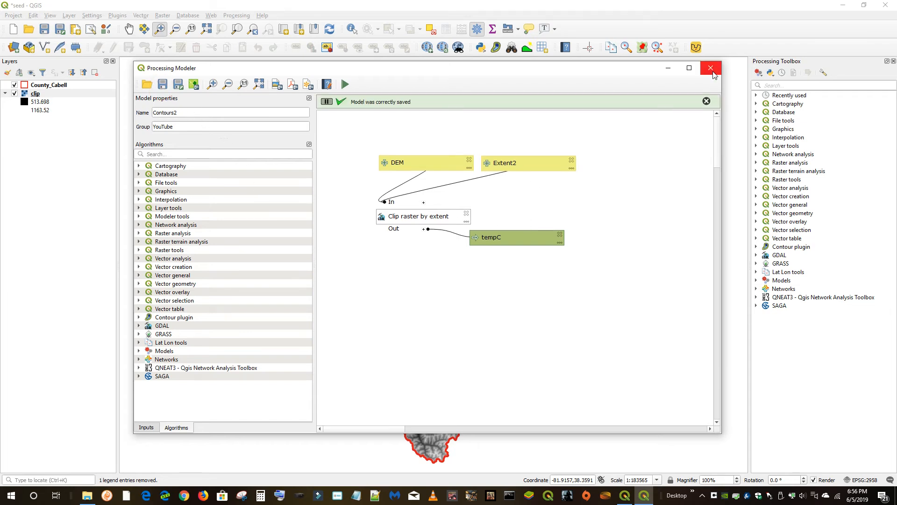
left_click(710, 68)
Run the Contours2 model on the clip DEM with a small extent selected on the canvas, then close the dialog
left_click(756, 279)
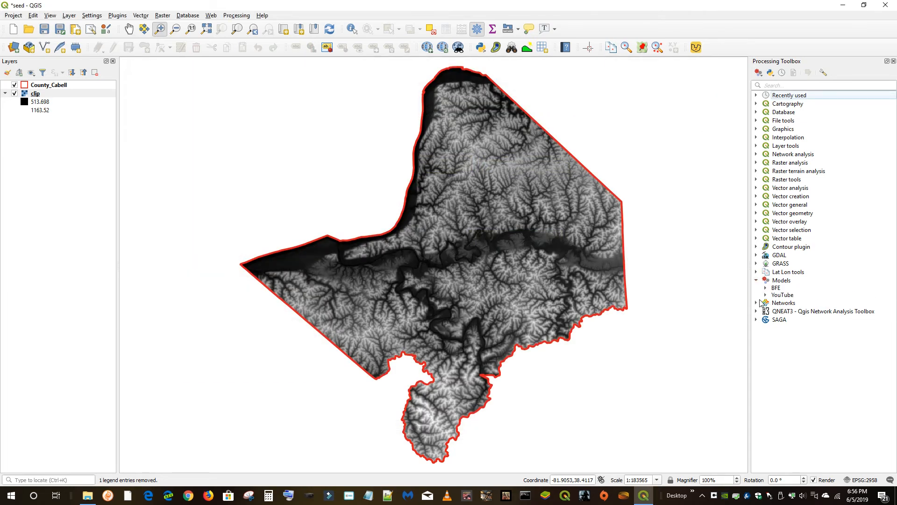
left_click(765, 295)
double_click(802, 303)
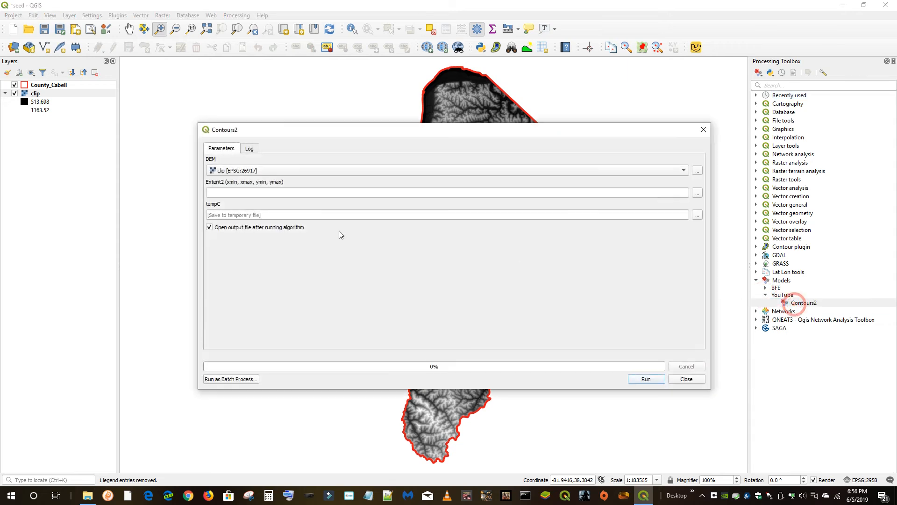
left_click(697, 193)
left_click(714, 213)
left_click_drag(413, 254, 438, 276)
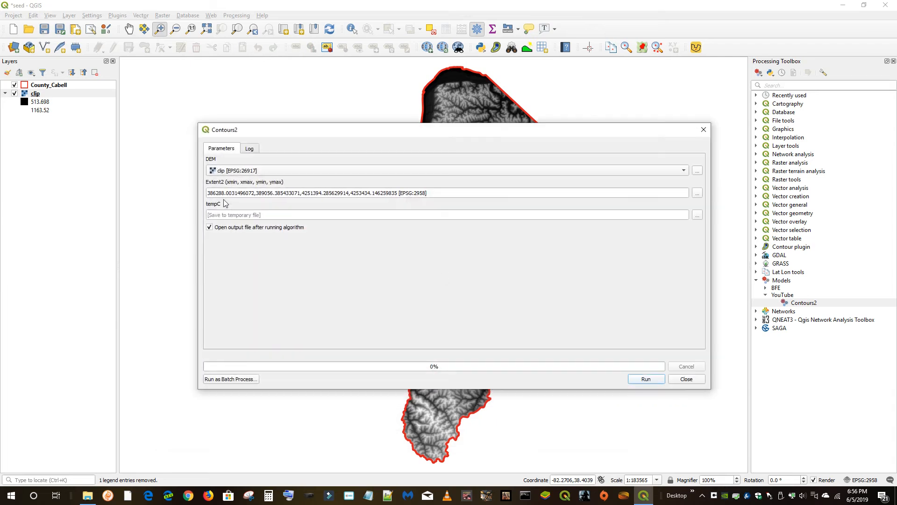
left_click(646, 379)
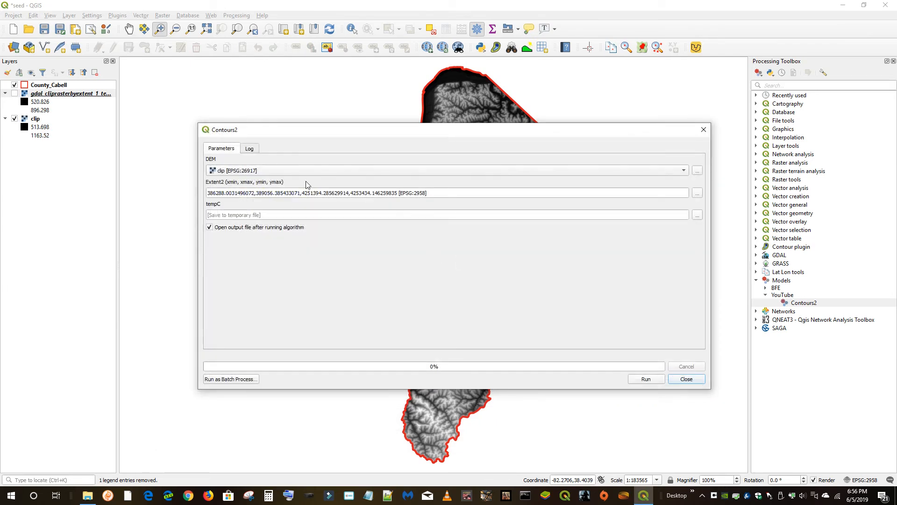
left_click(692, 381)
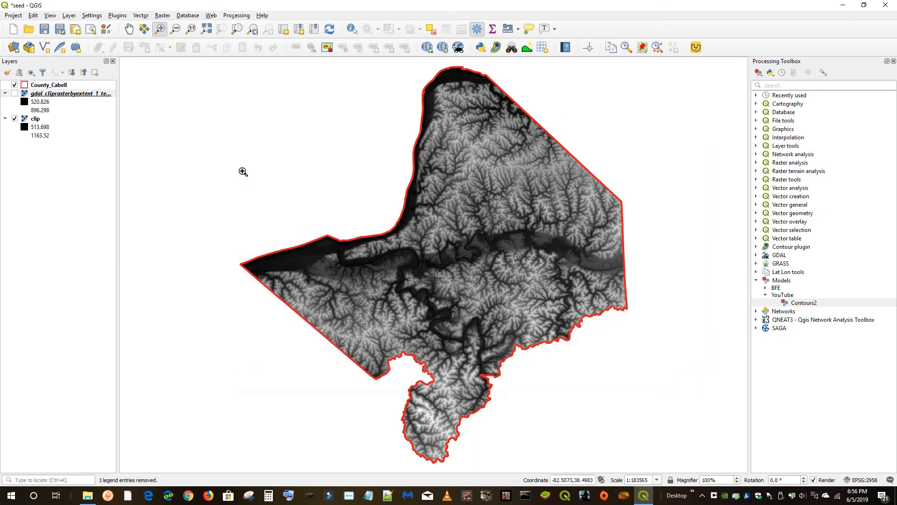
Hide the clip layer and show only the clipped output layer
left_click(15, 119)
left_click(14, 93)
left_click(14, 94)
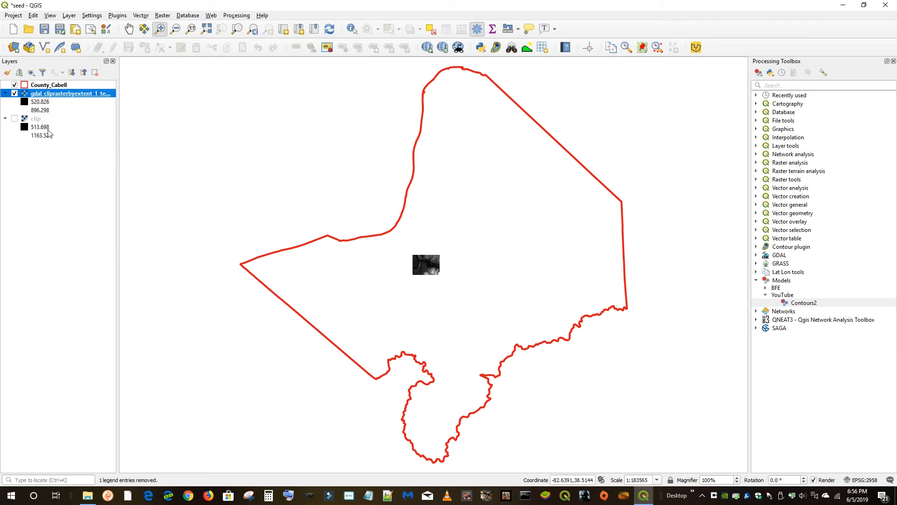
Remove the clipped output layer from the project
right_click(56, 96)
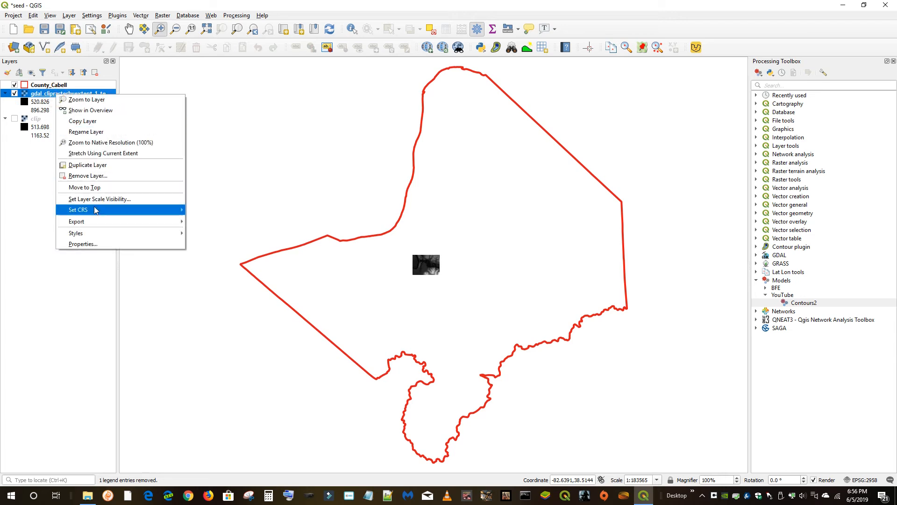
mouse_move(92, 213)
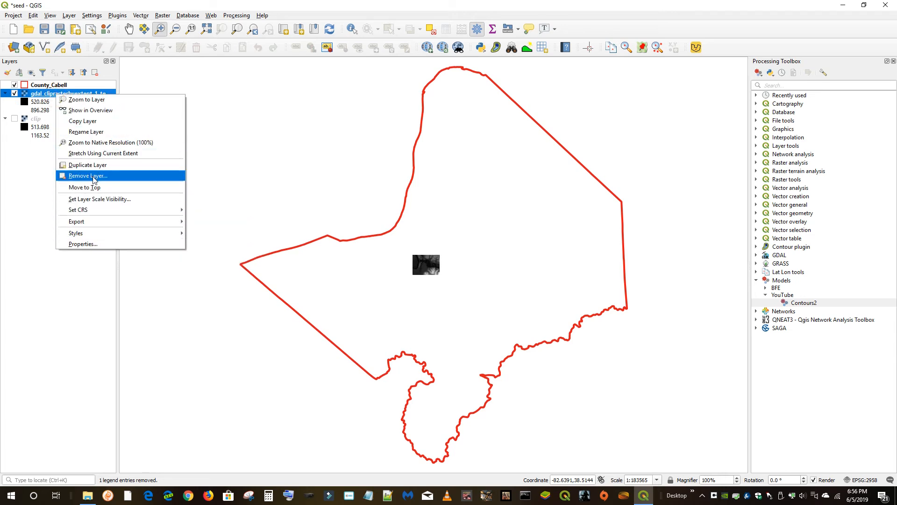
left_click(94, 175)
left_click(428, 258)
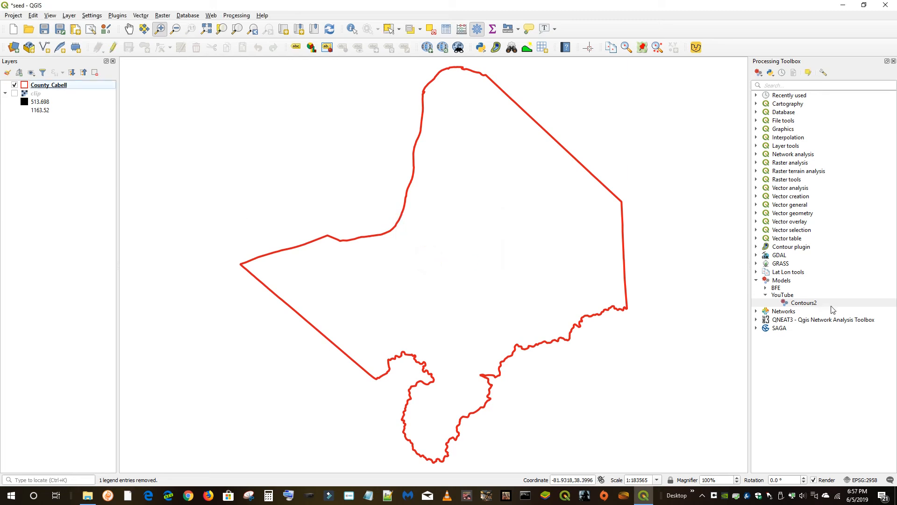
Add the GDAL Contour algorithm to the Contours2 model, using the Clip raster by extent output as its input layer
right_click(813, 304)
left_click(814, 342)
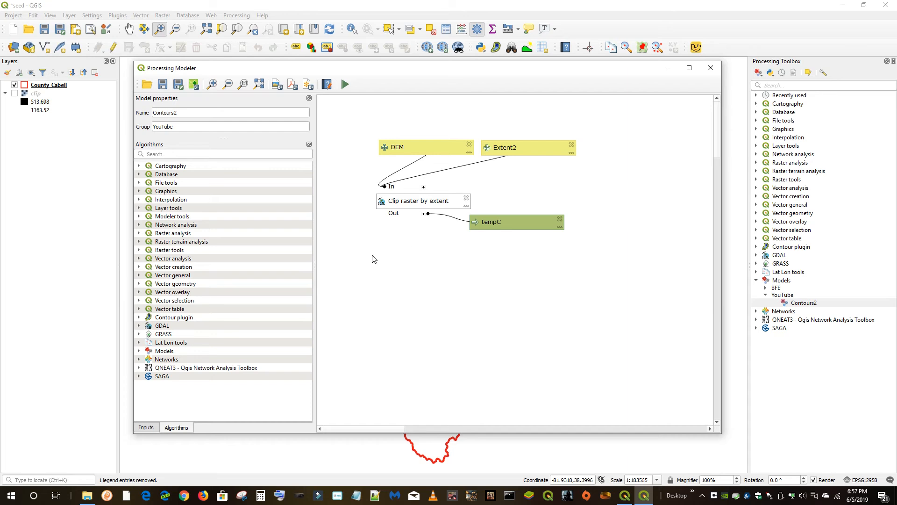
left_click(159, 155)
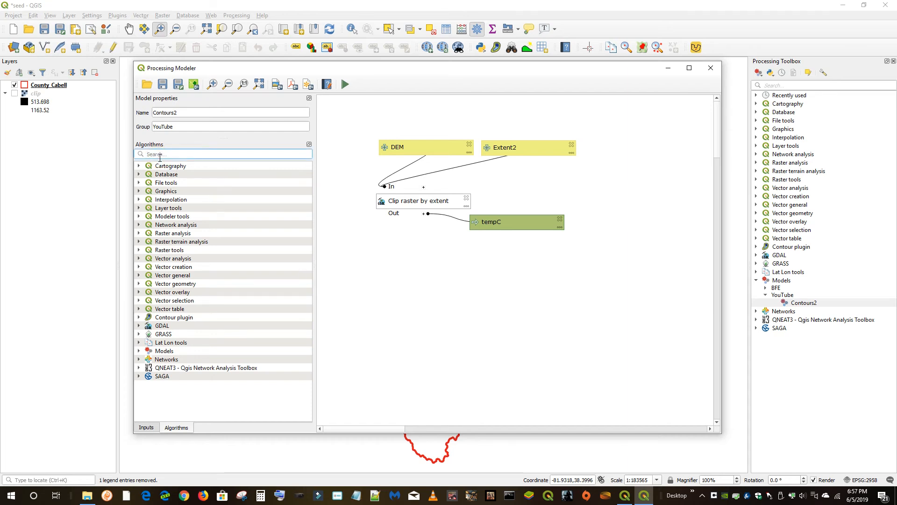
type("contours")
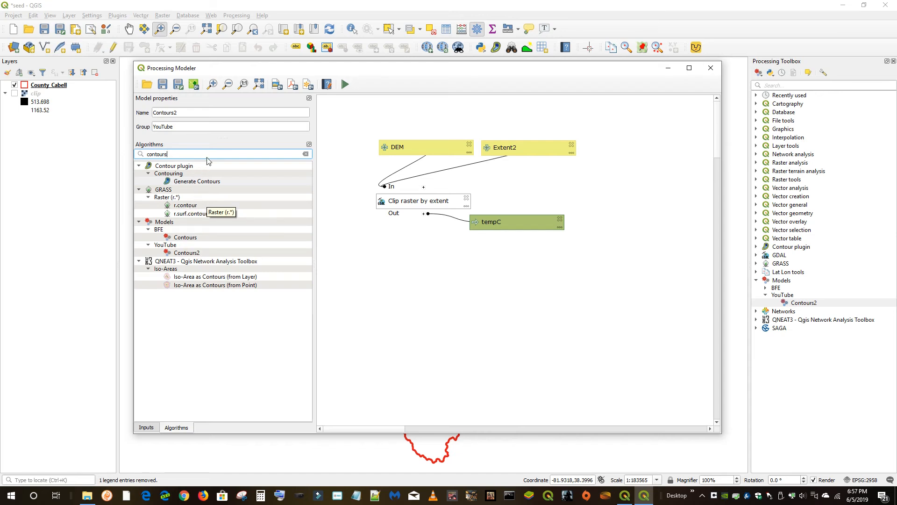
key("BackSpace")
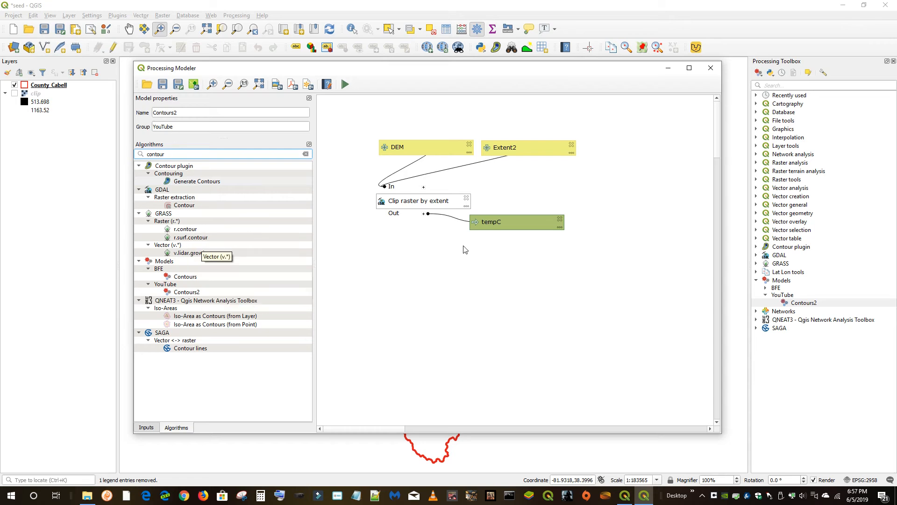
left_click_drag(183, 205, 458, 286)
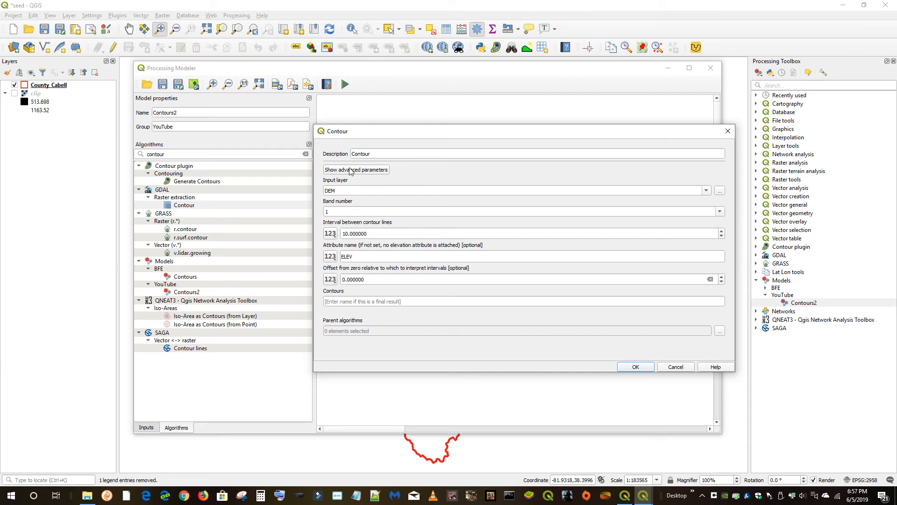
left_click_drag(426, 134, 477, 251)
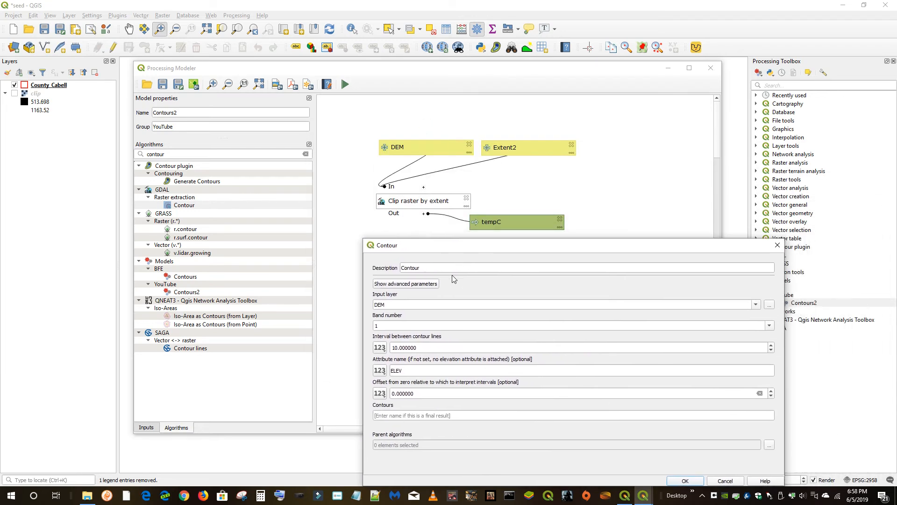
left_click(756, 305)
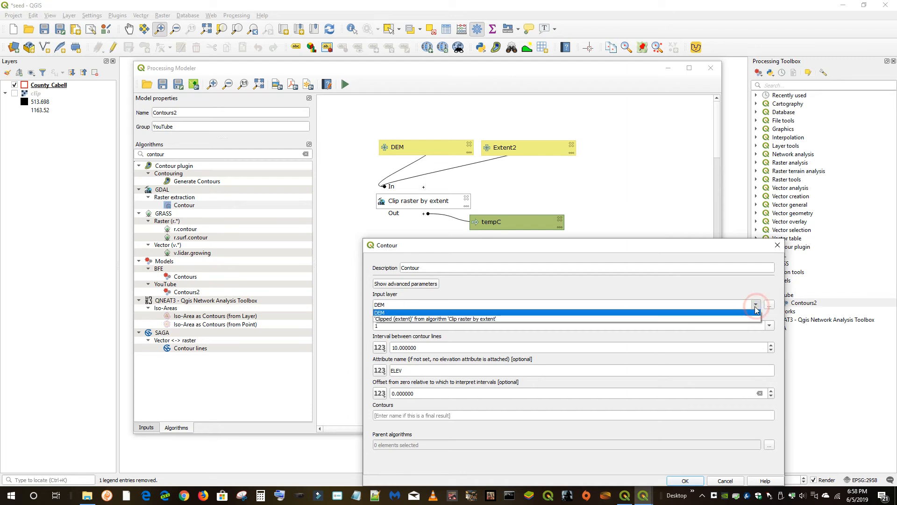
left_click(407, 318)
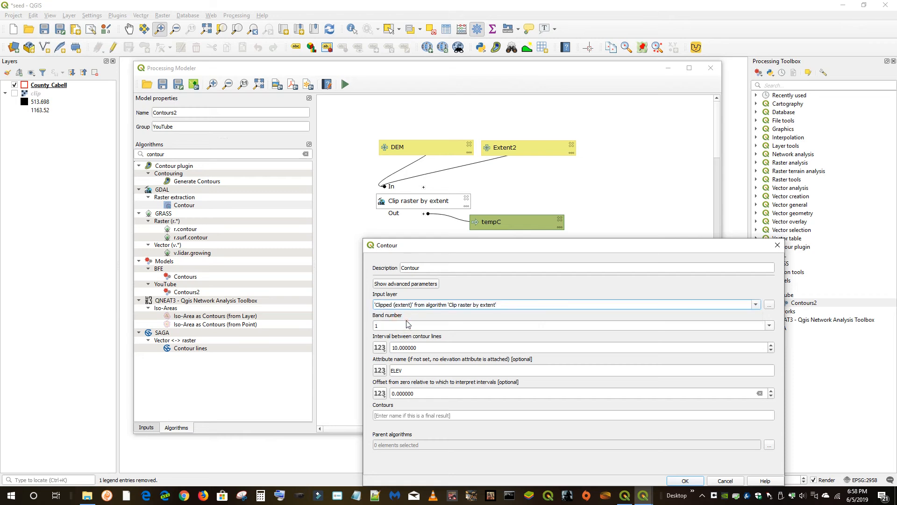
left_click_drag(531, 250, 335, 163)
left_click(491, 394)
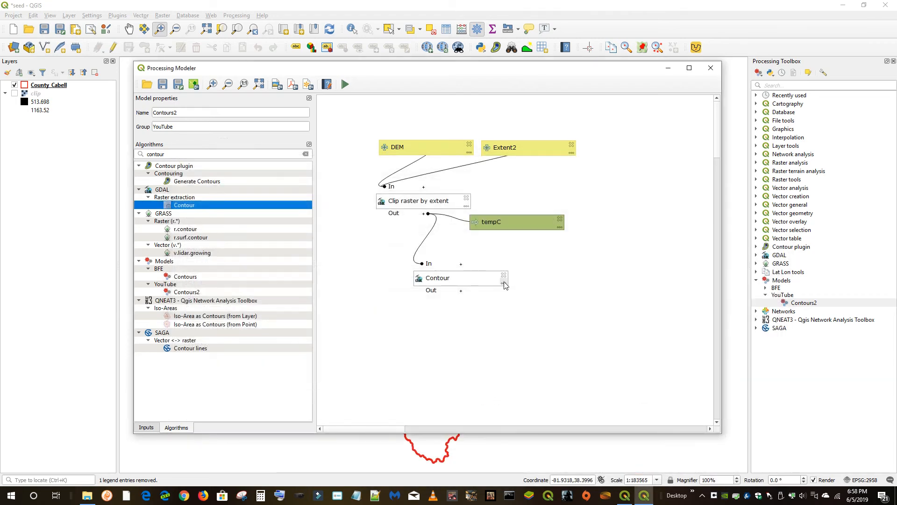
Clear the clipped output name of the Clip raster by extent algorithm so it is no longer a final output
double_click(439, 207)
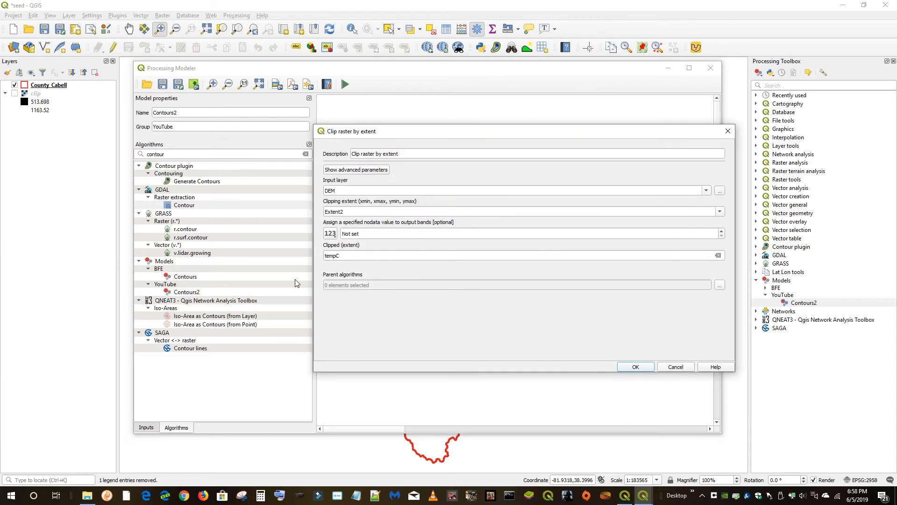
double_click(346, 255)
key("BackSpace")
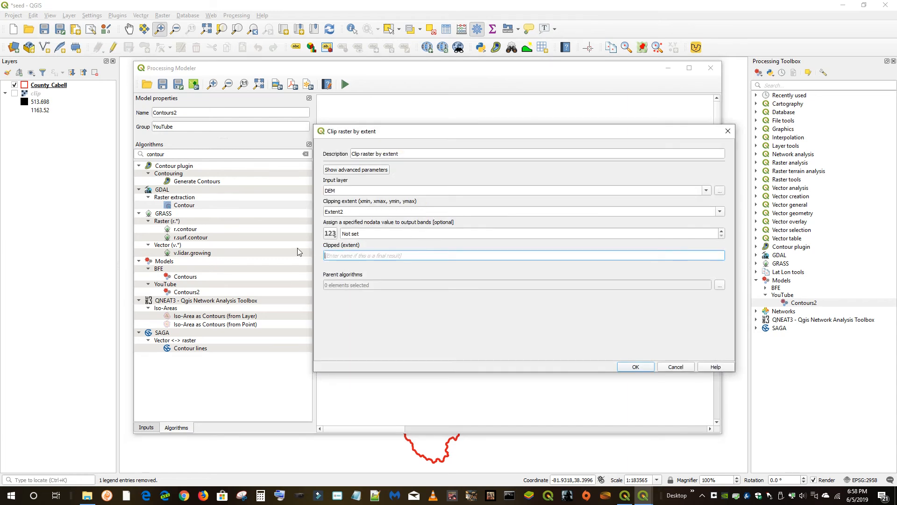
left_click(627, 368)
Move the Contour algorithm block up closer beneath Clip raster by extent and review its parameters
left_click_drag(466, 281, 431, 256)
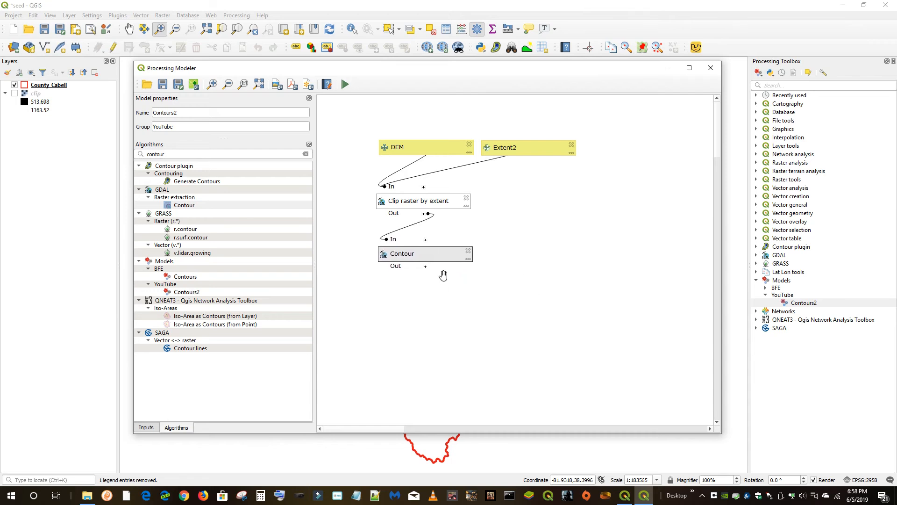
double_click(444, 258)
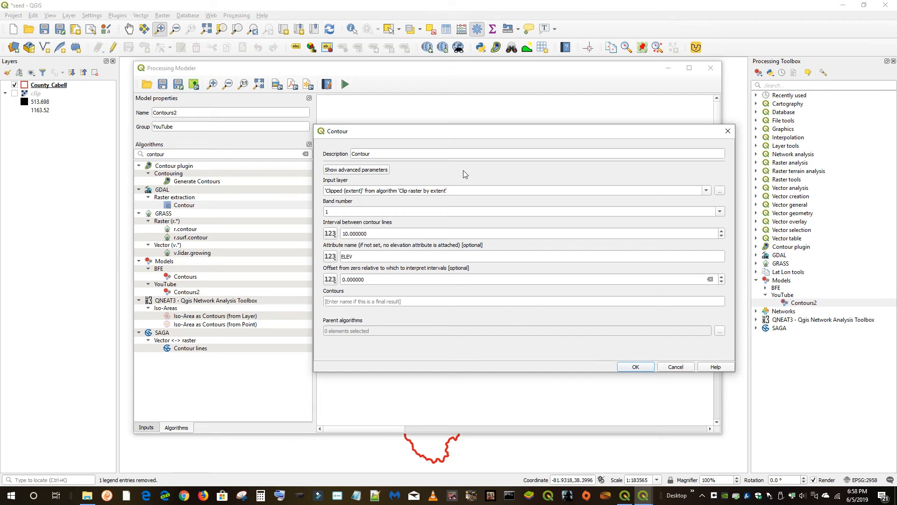
left_click(635, 367)
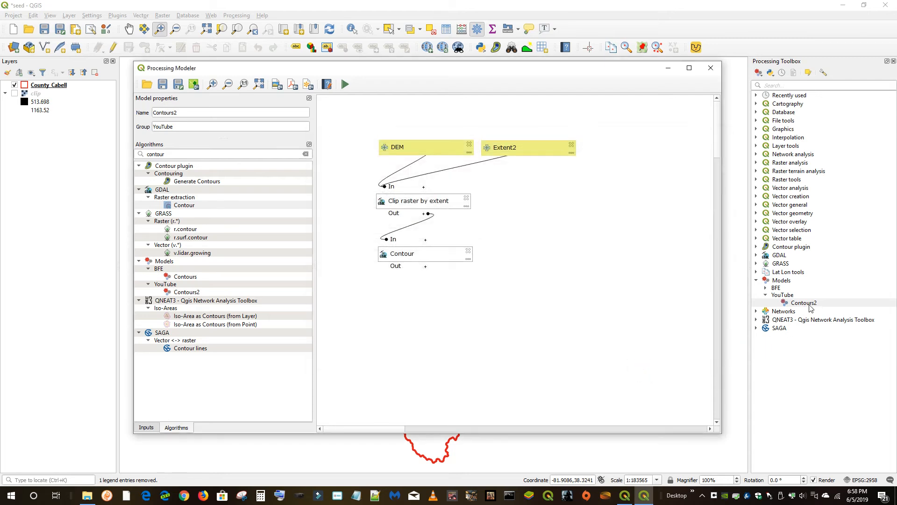
Save the model and open its run dialog to check the parameters before closing it
left_click(163, 85)
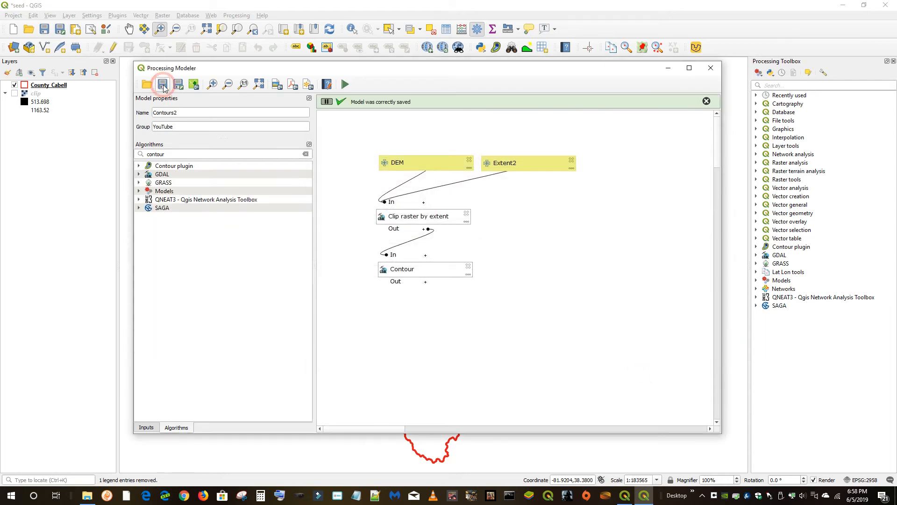
left_click(345, 84)
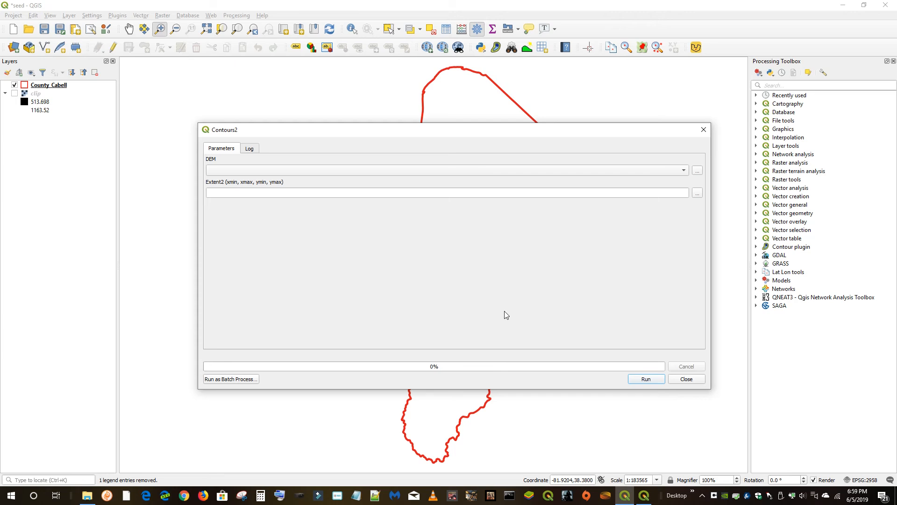
left_click(687, 379)
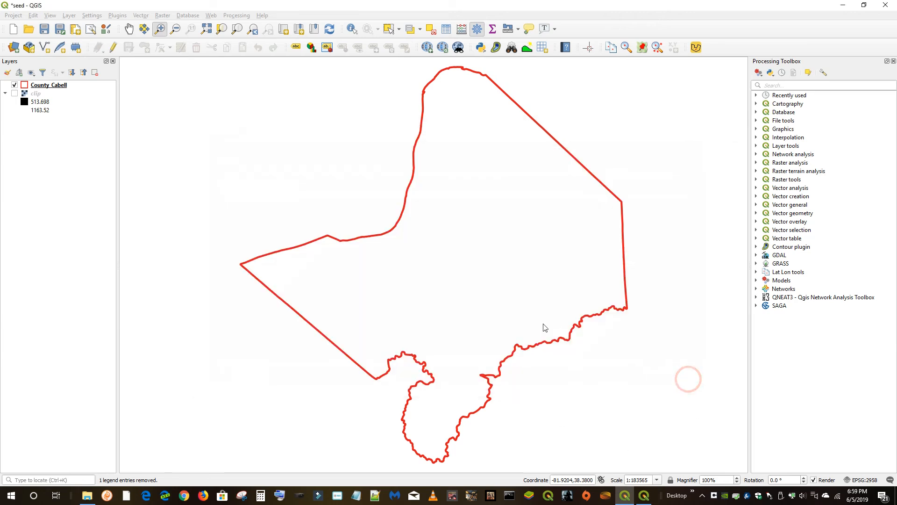
Reopen the Contours2 model in the modeler and review the Contour algorithm's parameters
left_click(756, 281)
left_click(765, 294)
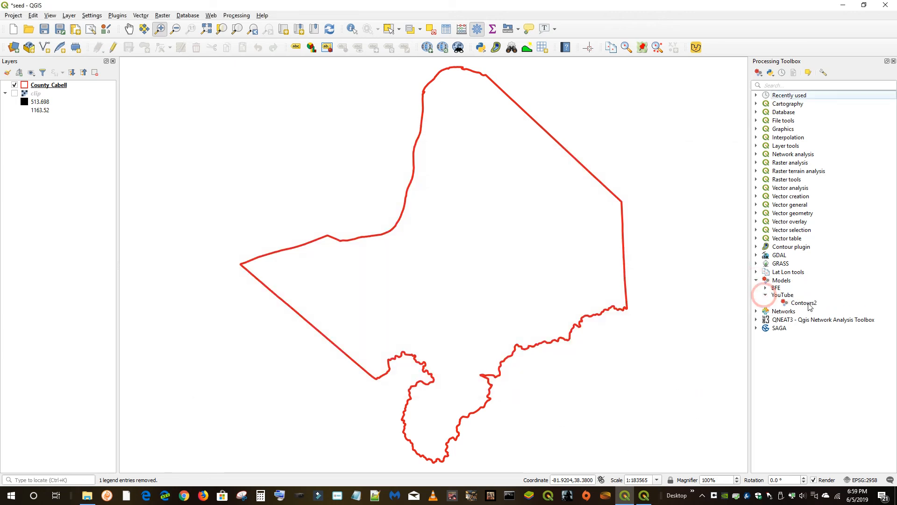
right_click(810, 306)
left_click(817, 345)
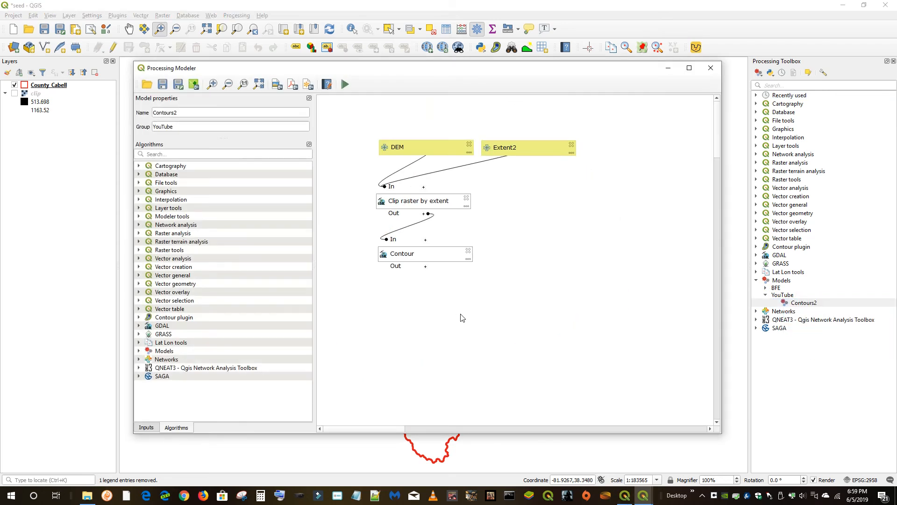
double_click(425, 254)
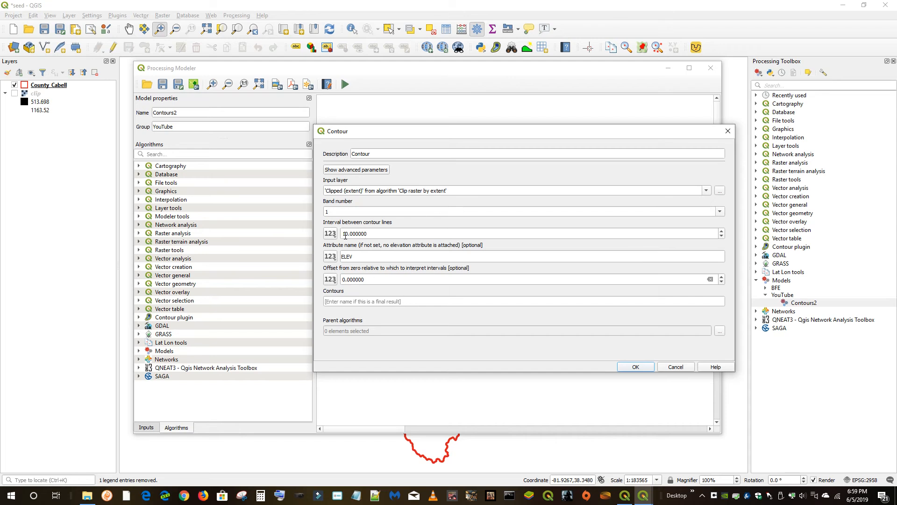
left_click(673, 367)
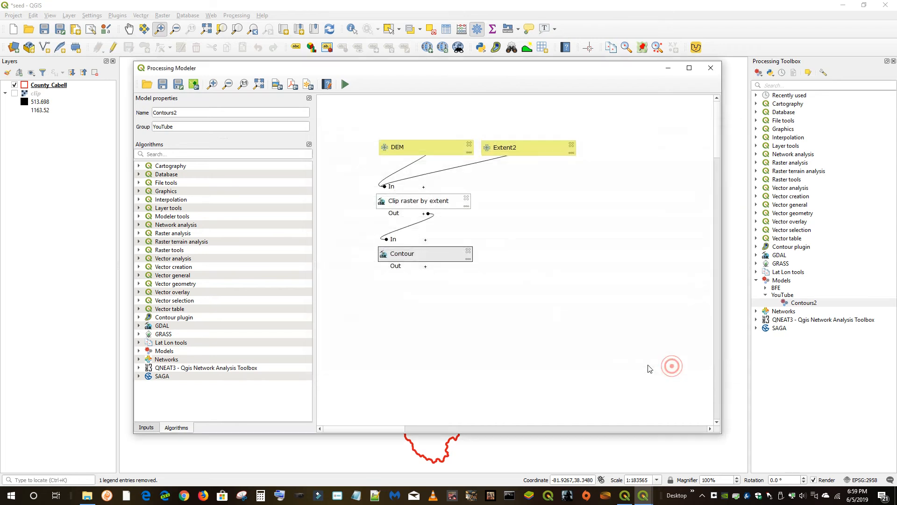
Add a Number input named Interval with a default value of 10 to the model
left_click(148, 426)
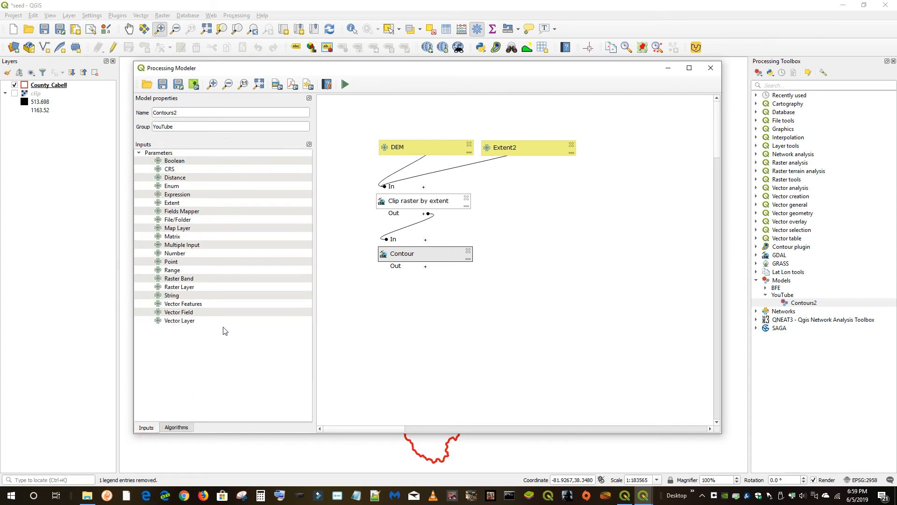
left_click_drag(174, 253, 529, 268)
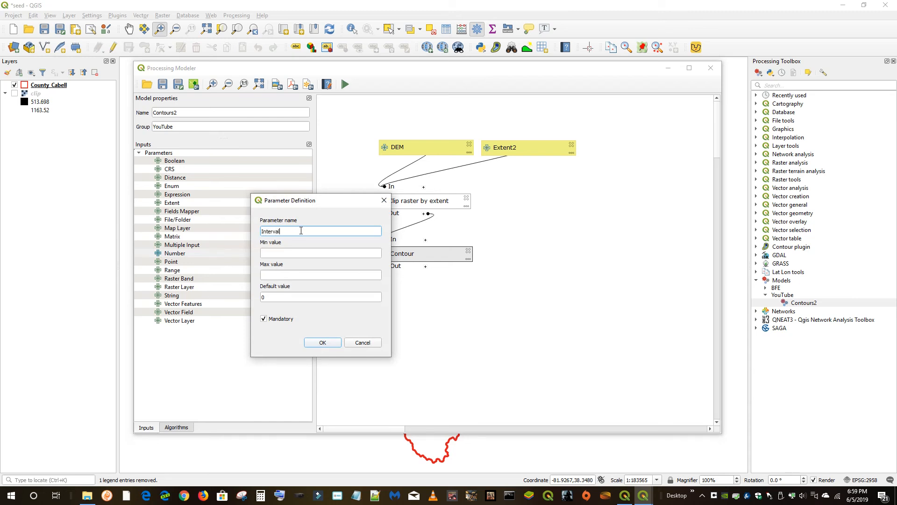
double_click(281, 297)
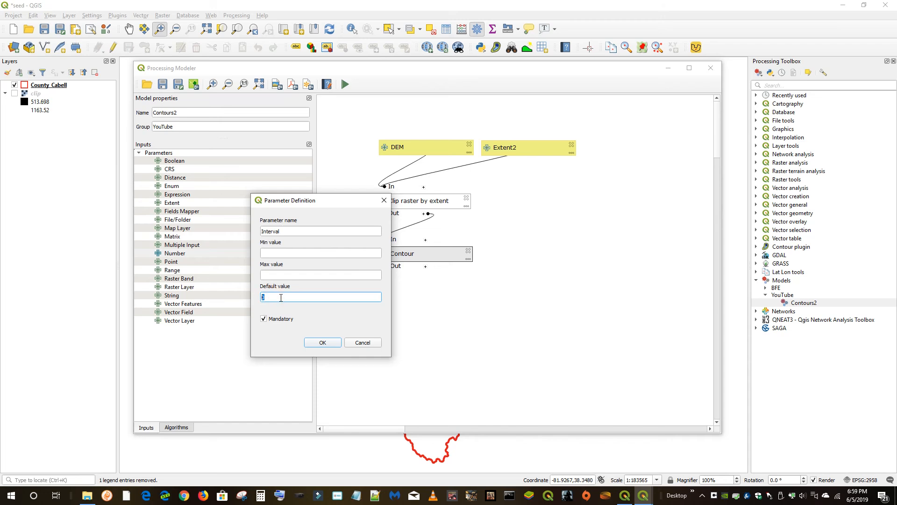
type("10")
left_click(319, 342)
left_click_drag(534, 246, 562, 247)
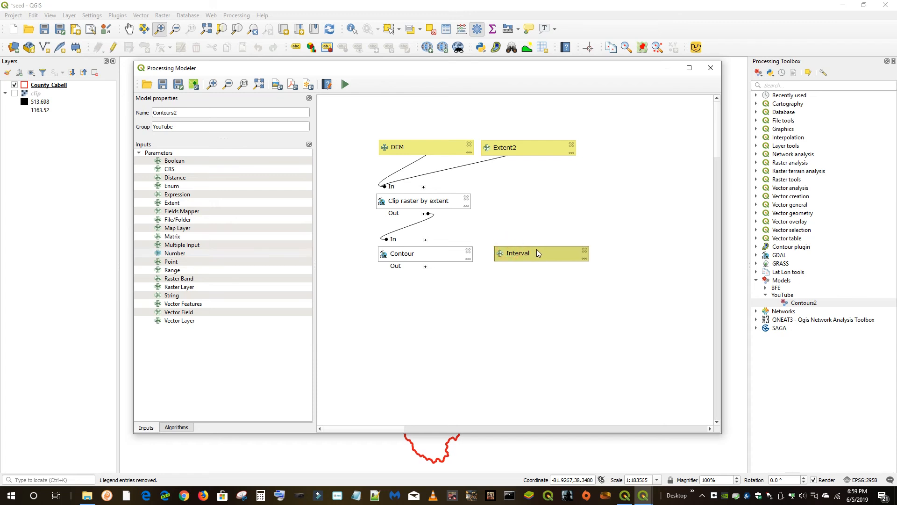
Set the Contour algorithm's interval between contour lines to use the Interval model input
double_click(421, 254)
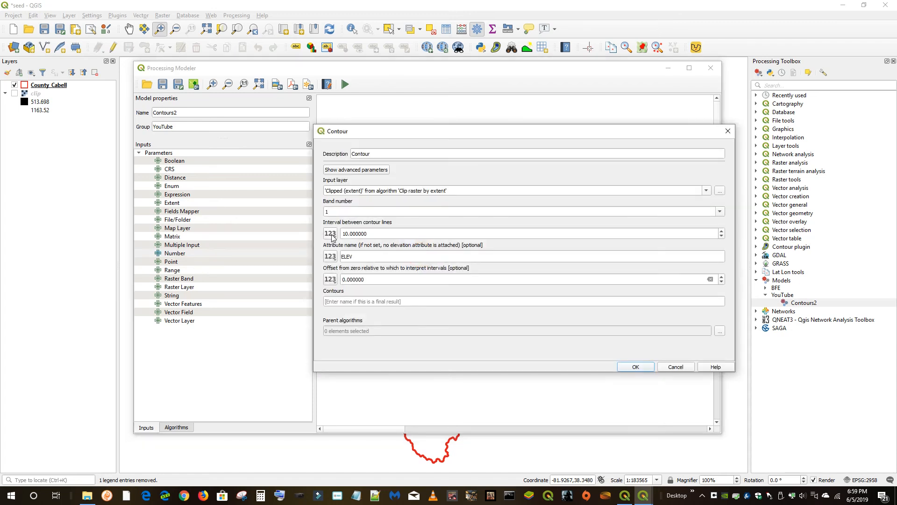
left_click(330, 233)
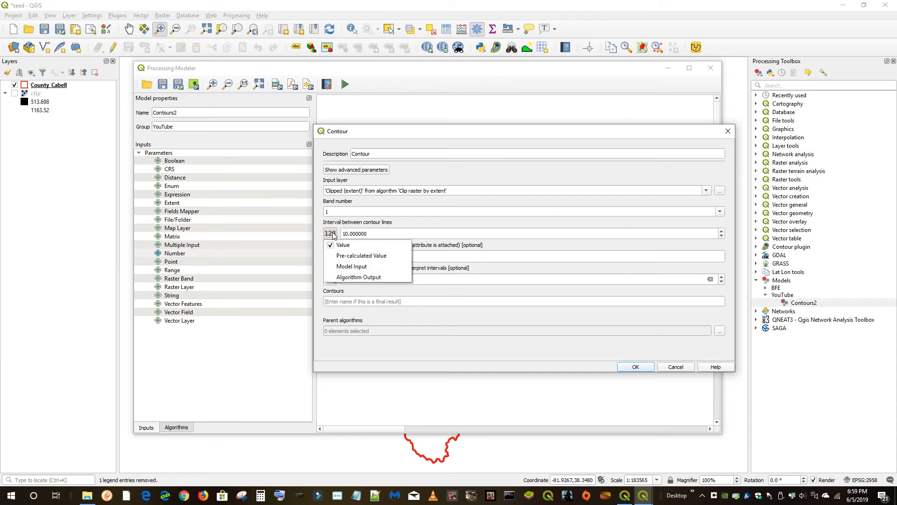
left_click(357, 270)
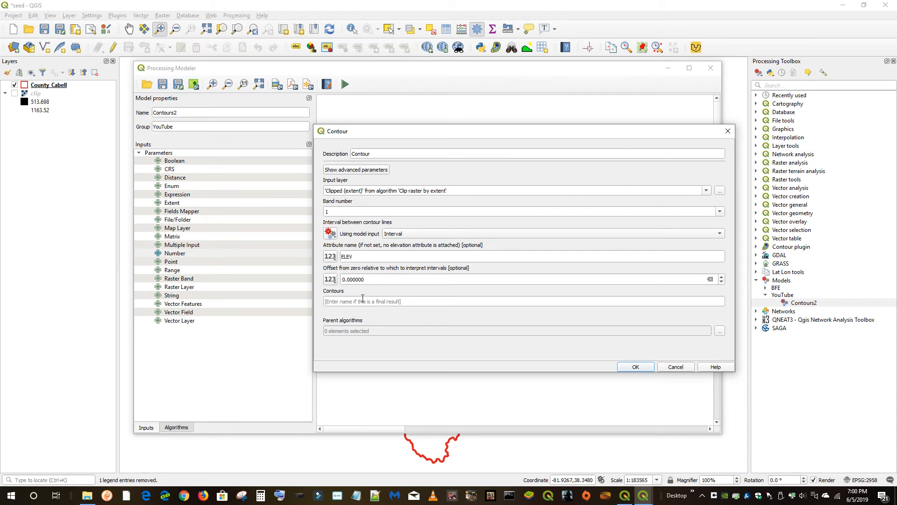
left_click(638, 367)
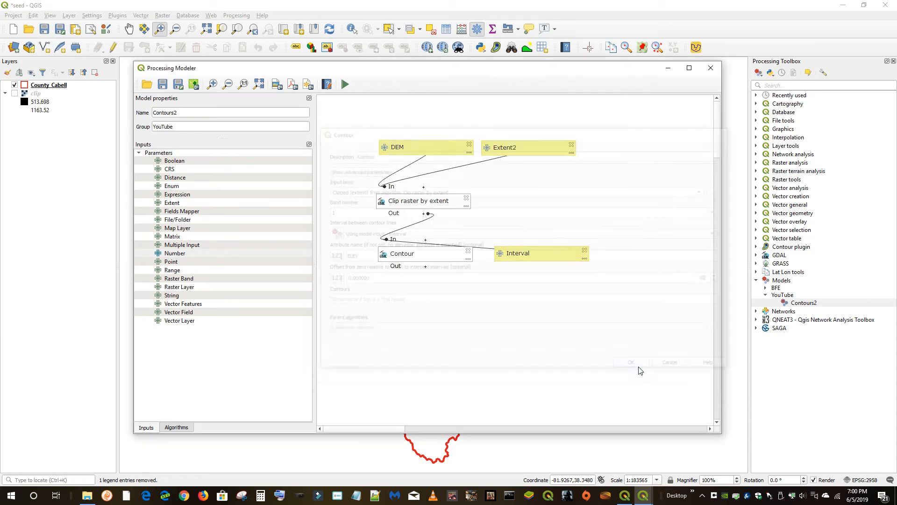
Rearrange the Interval input and Contour algorithm blocks on the modeler canvas
left_click_drag(526, 252, 338, 222)
left_click_drag(395, 253, 439, 278)
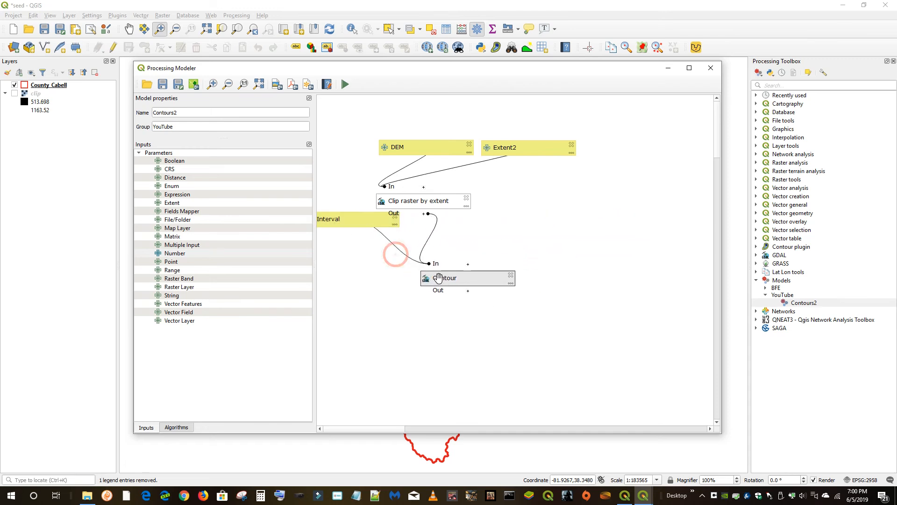
left_click_drag(338, 220, 492, 235)
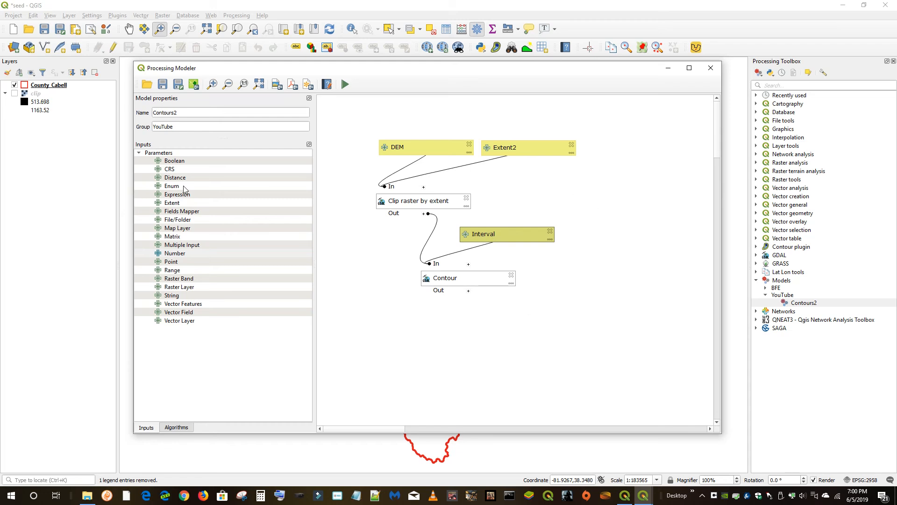
Name the Contour algorithm's Contours output temp to make it a final model result
double_click(451, 278)
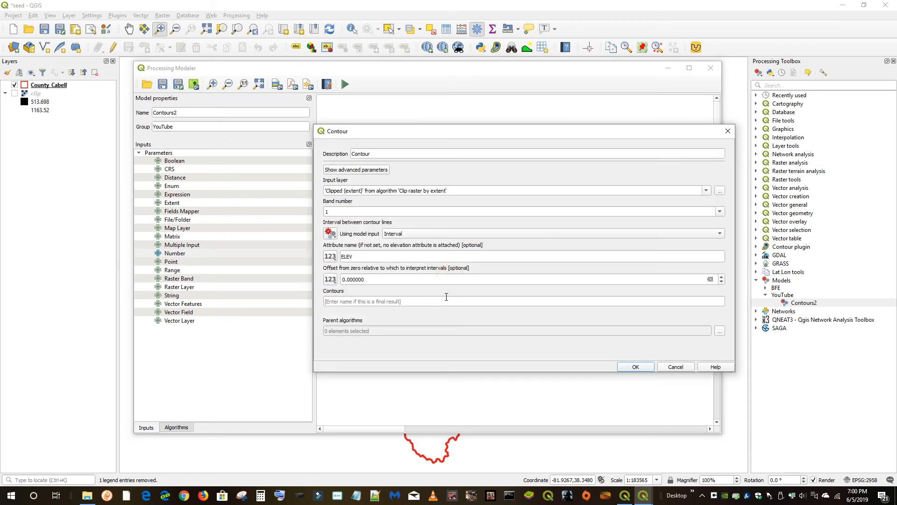
left_click(352, 302)
type("temp")
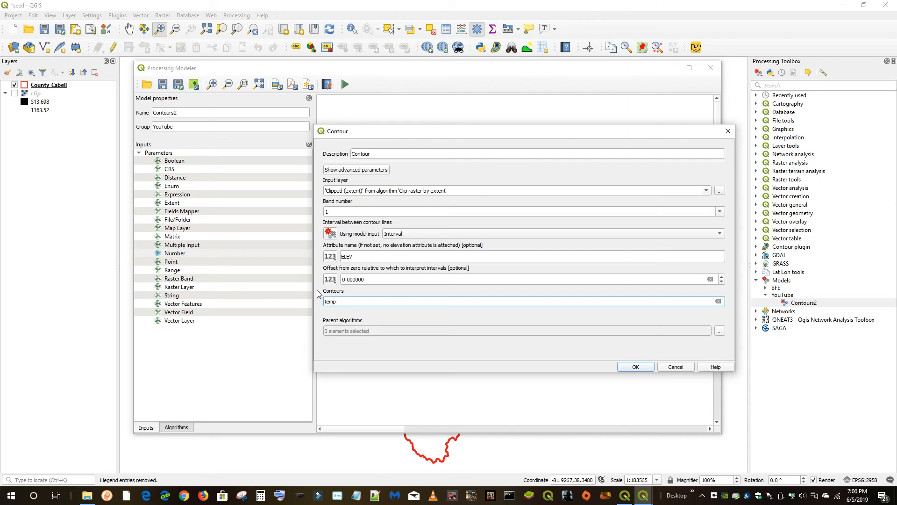
left_click(635, 366)
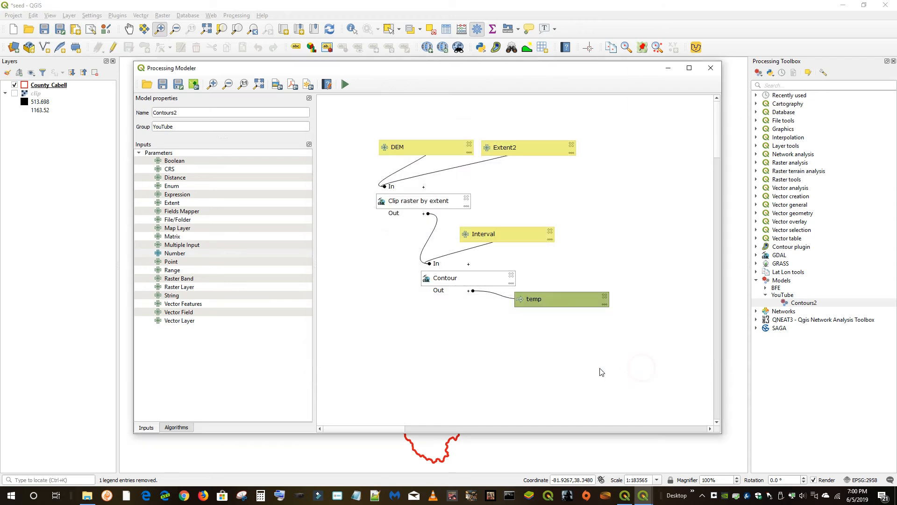
Save the model, then open its run dialog to review the Interval and temp parameters and close it
left_click(162, 84)
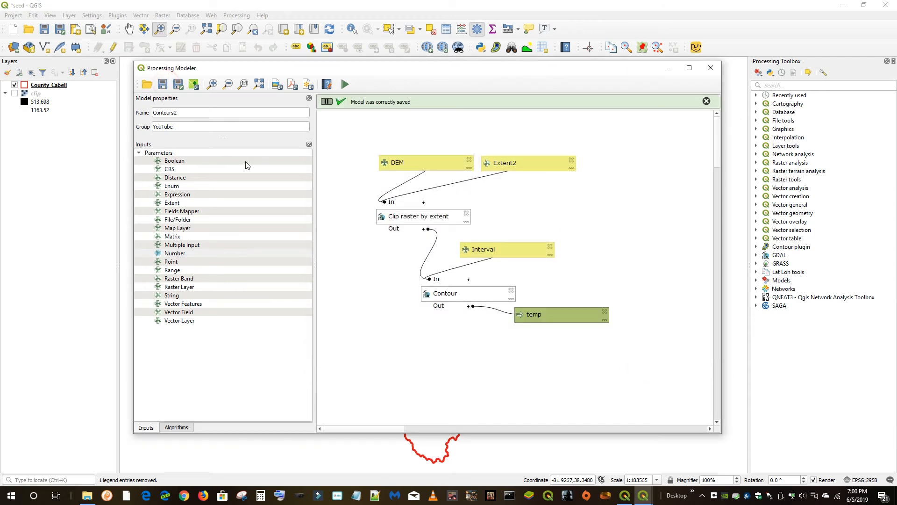
left_click(345, 85)
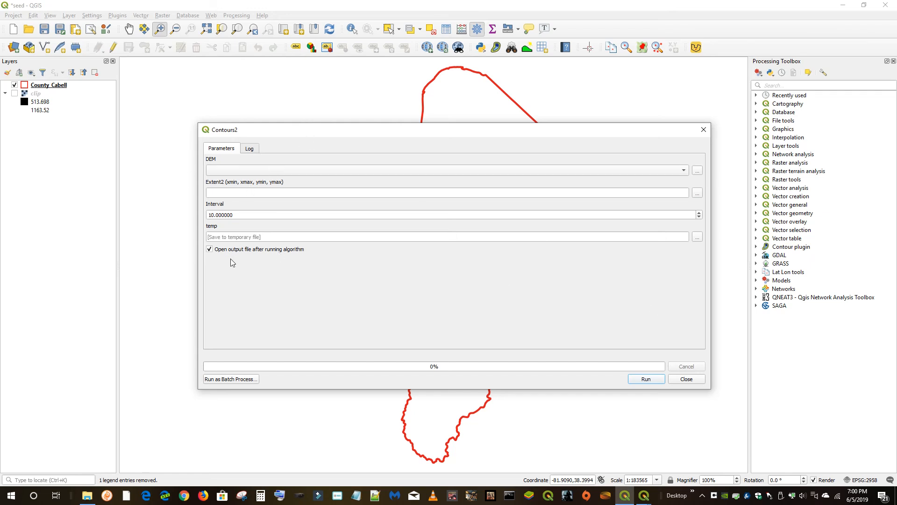
left_click(686, 379)
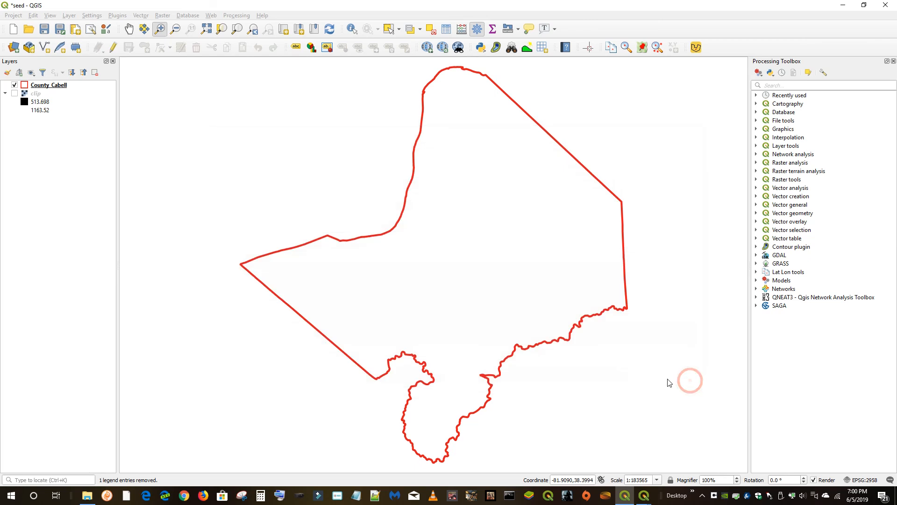
Reopen the Contours2 model for editing from the Models group in the Processing Toolbox
left_click(757, 281)
left_click(765, 294)
right_click(804, 302)
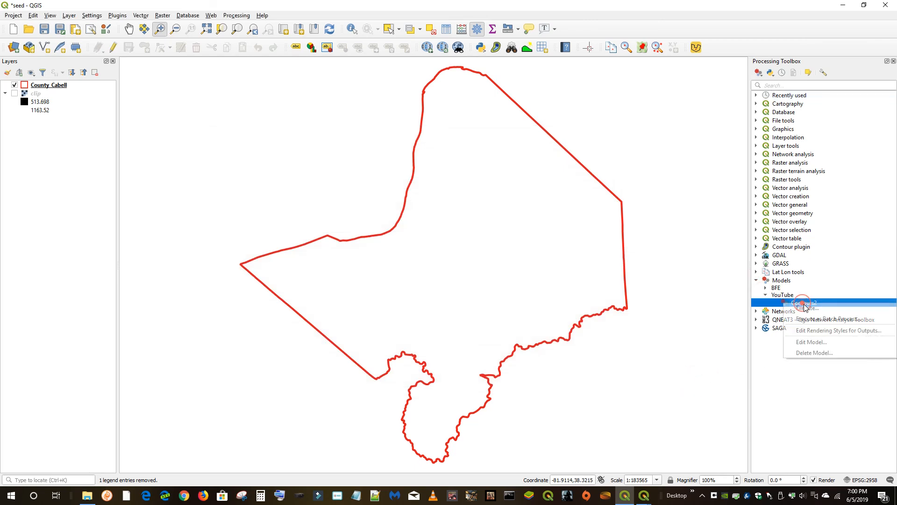
left_click(816, 343)
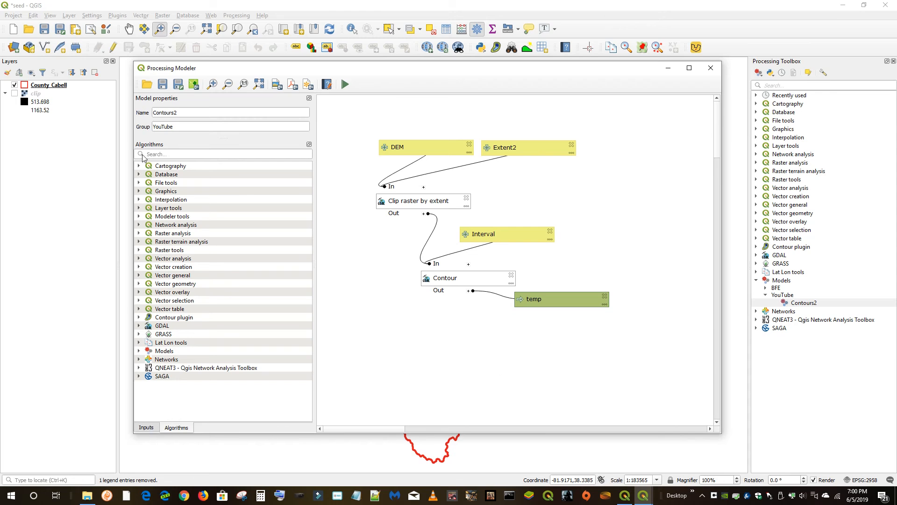
Search the algorithms for style and start adding Set style for vector layer, then cancel it
left_click(165, 154)
type("style")
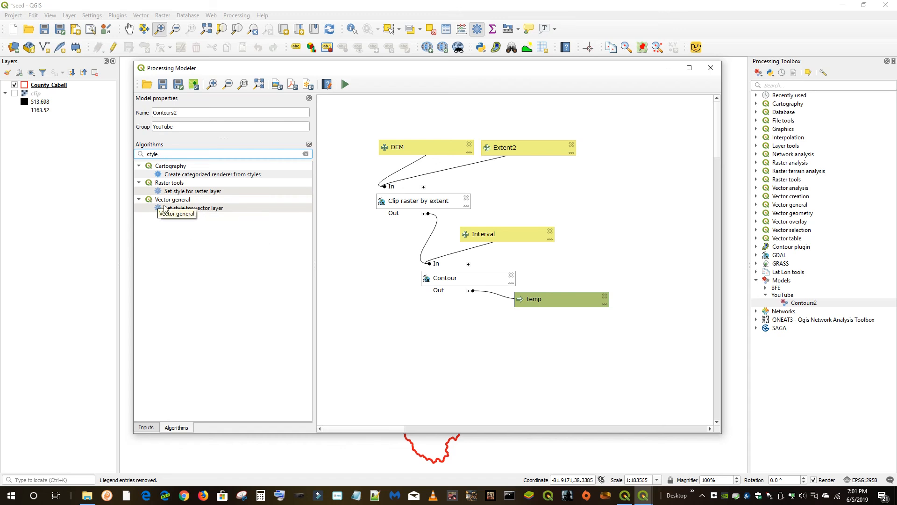
left_click_drag(167, 210, 435, 351)
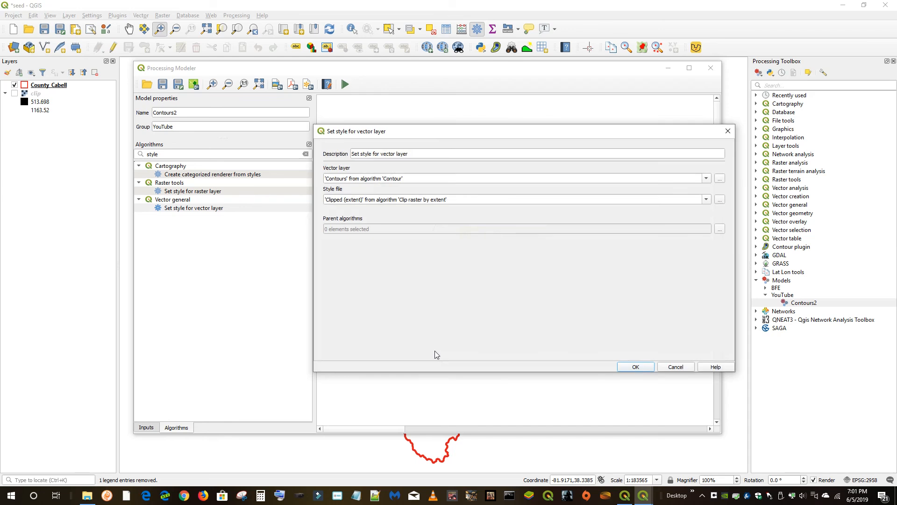
left_click(686, 369)
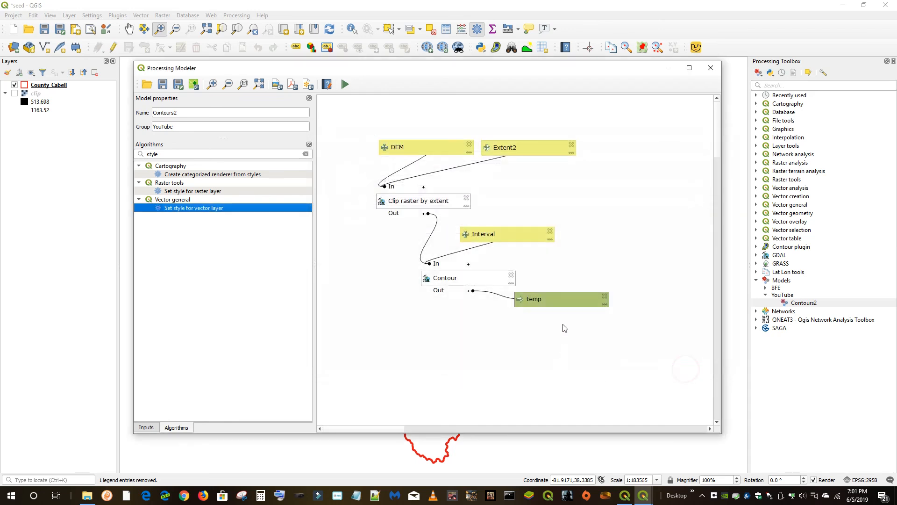
Delete the temp output attached to the Contour algorithm
left_click(604, 295)
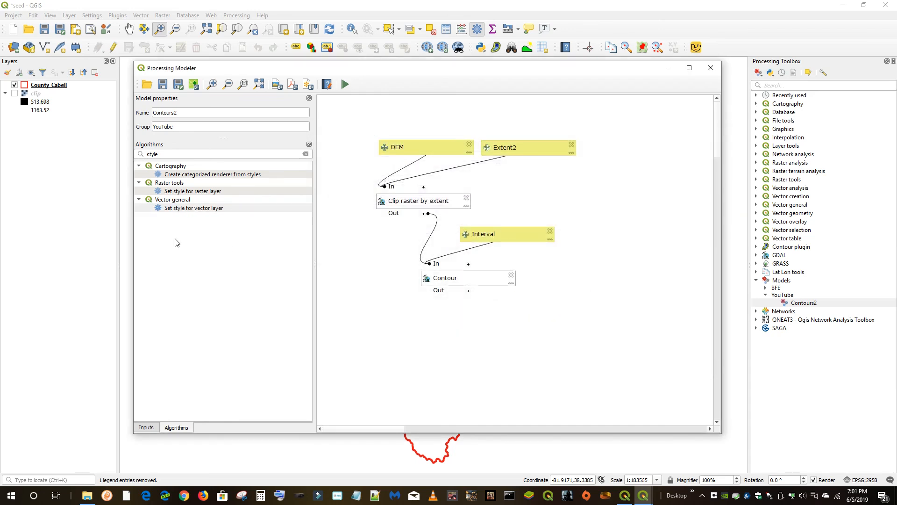
Add Set style for vector layer on the Contour algorithm's Contours output, using the style file Contours.qml from the ~REF Style folder
left_click_drag(178, 211, 445, 327)
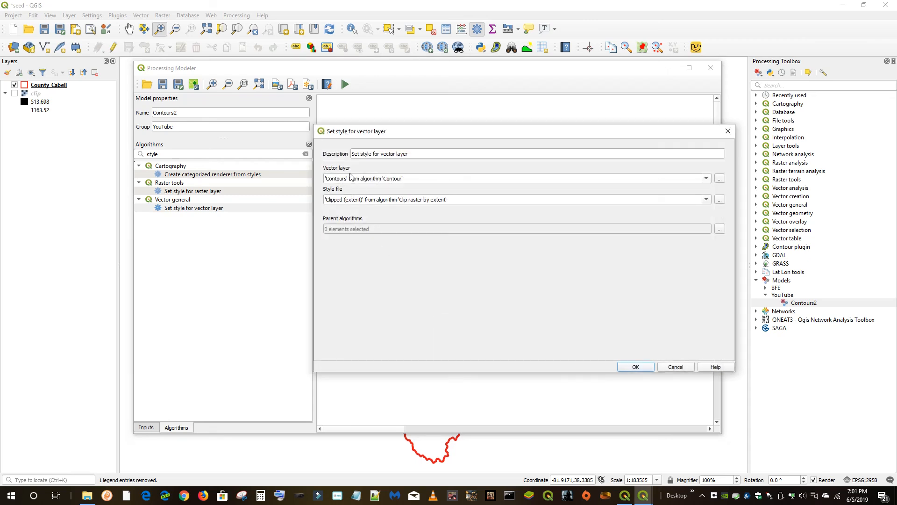
left_click(706, 180)
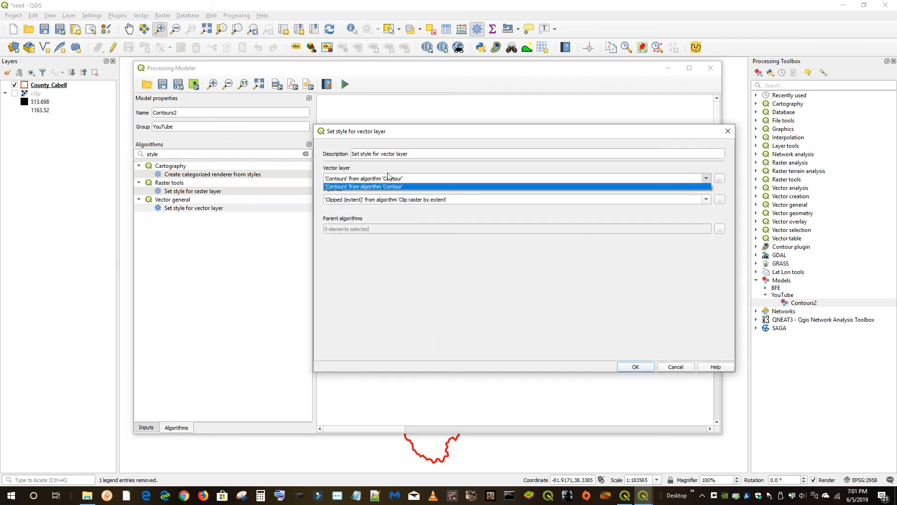
left_click(361, 187)
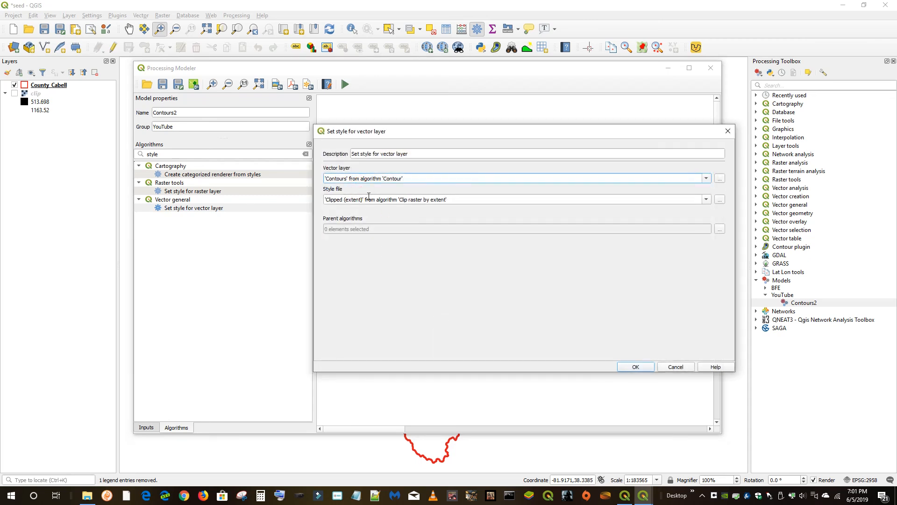
left_click(720, 200)
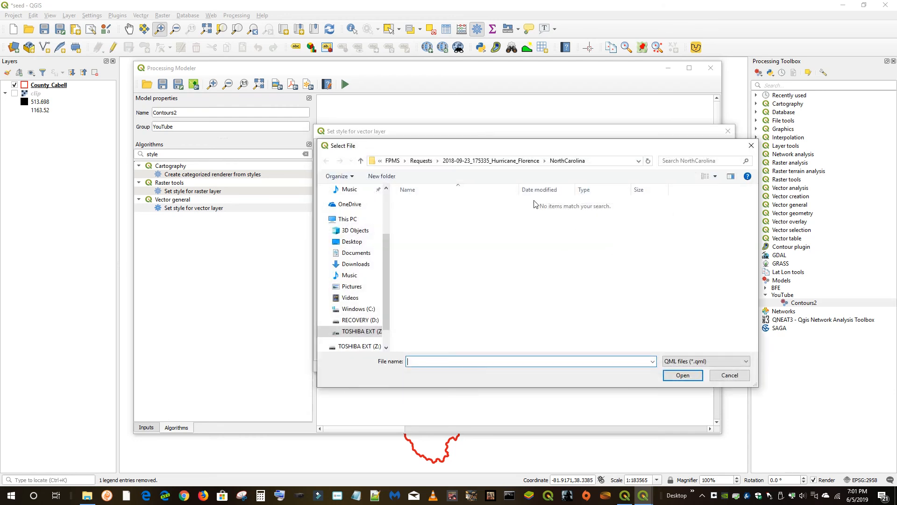
left_click(368, 346)
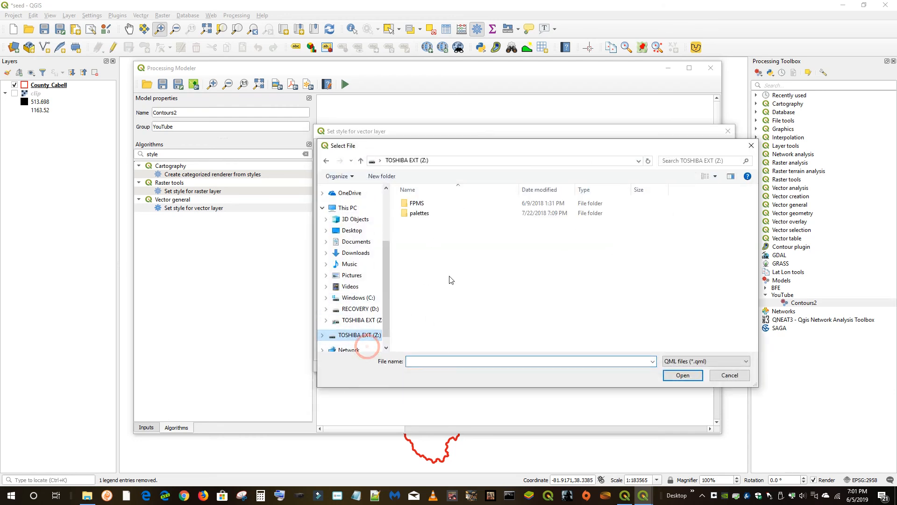
double_click(416, 208)
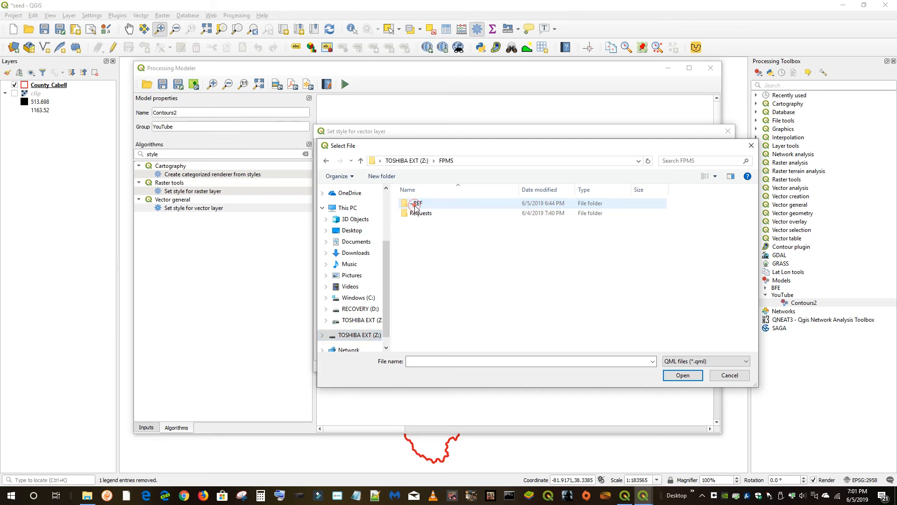
double_click(419, 208)
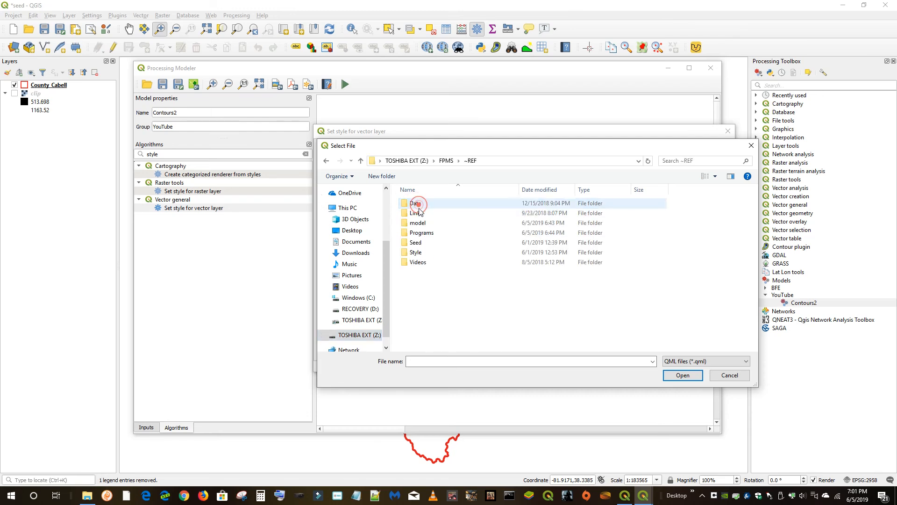
left_click(418, 256)
double_click(417, 256)
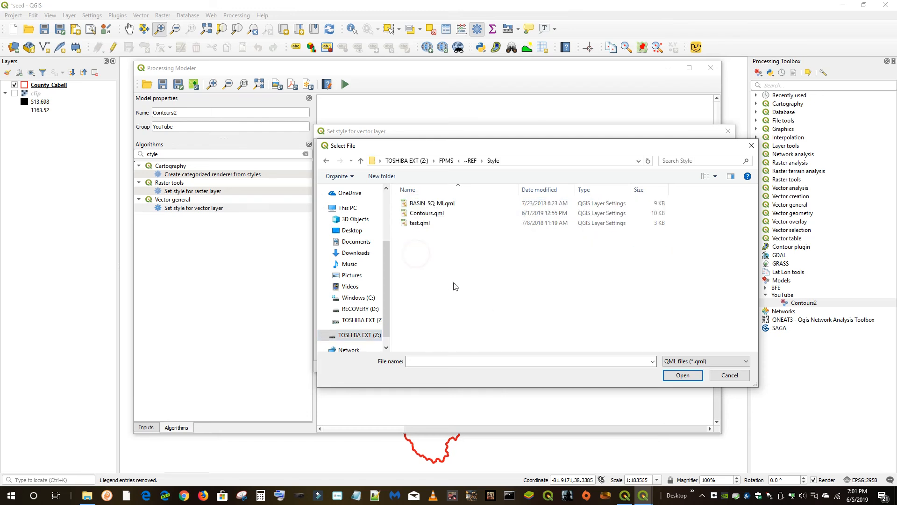
left_click(433, 213)
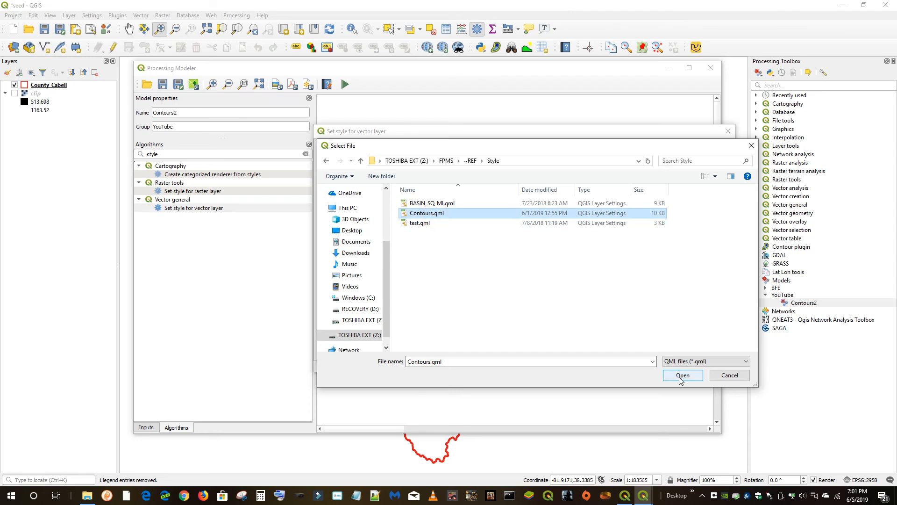
left_click(673, 375)
left_click(635, 367)
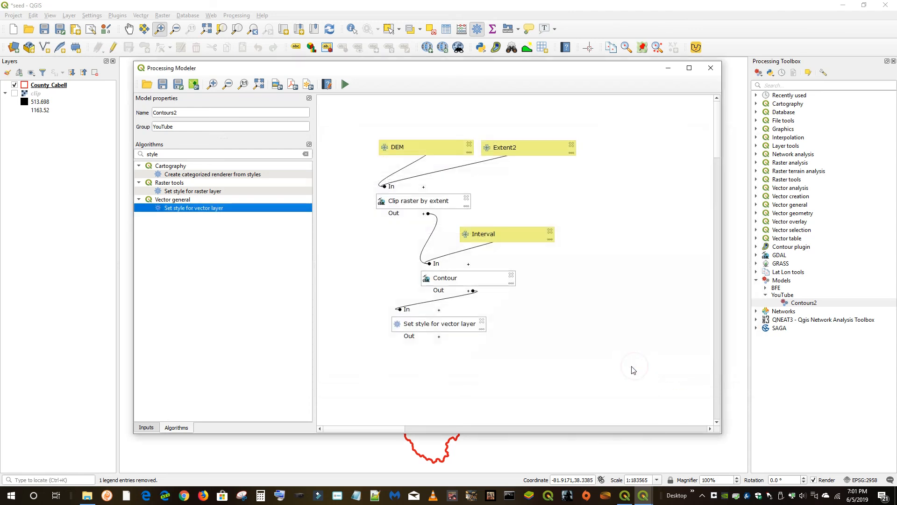
Move the Set style for vector layer node below Contour and review its parameters
left_click_drag(453, 330, 486, 335)
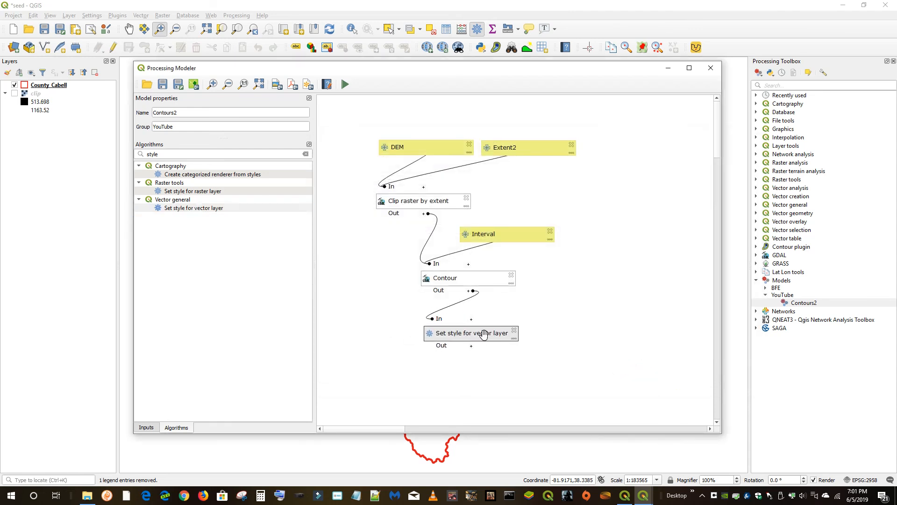
double_click(485, 334)
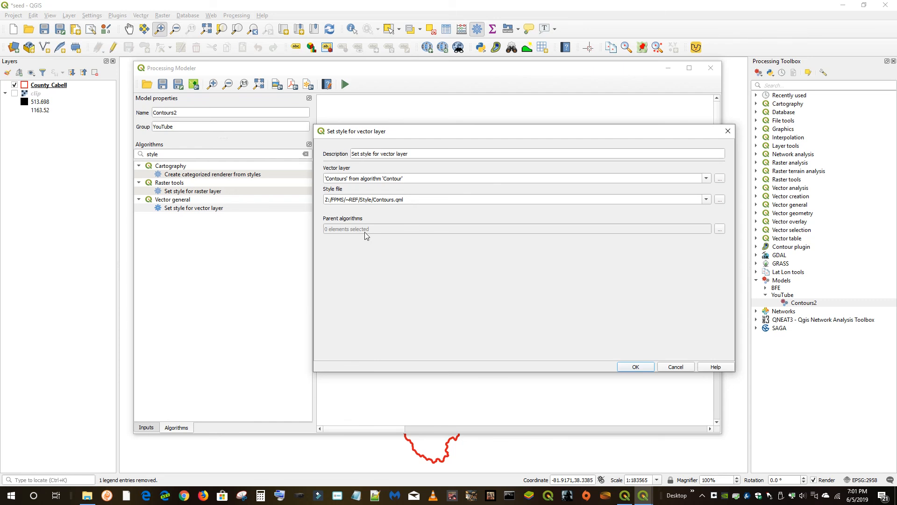
left_click(641, 367)
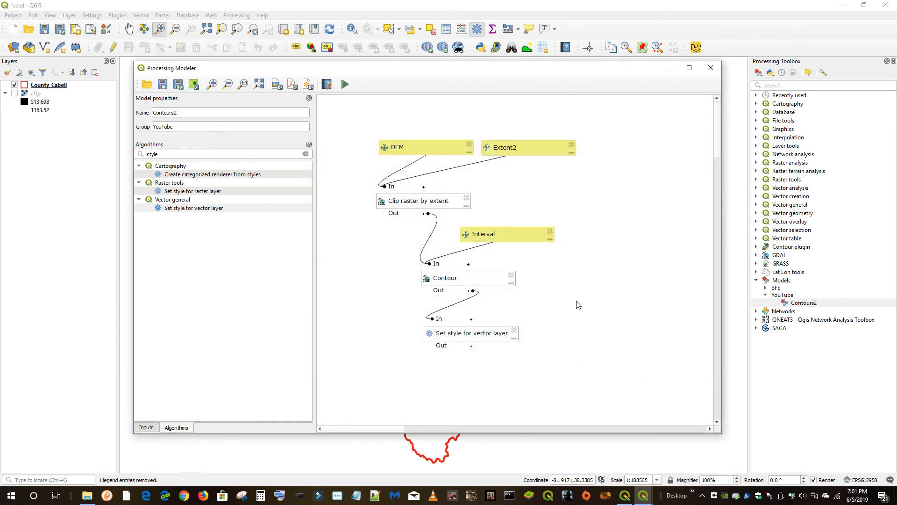
left_click(471, 346)
Name the Contour algorithm's Contours output Contours2 and save the model
left_click(491, 277)
double_click(490, 278)
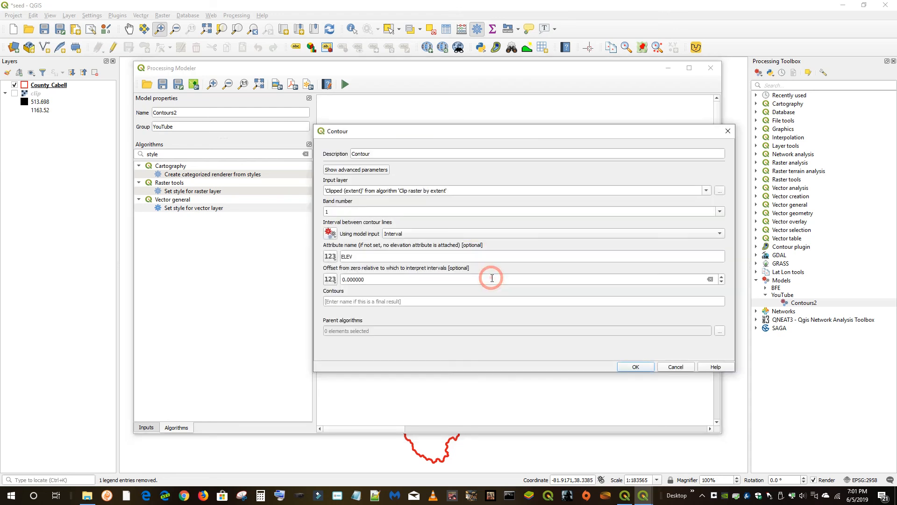
left_click(338, 301)
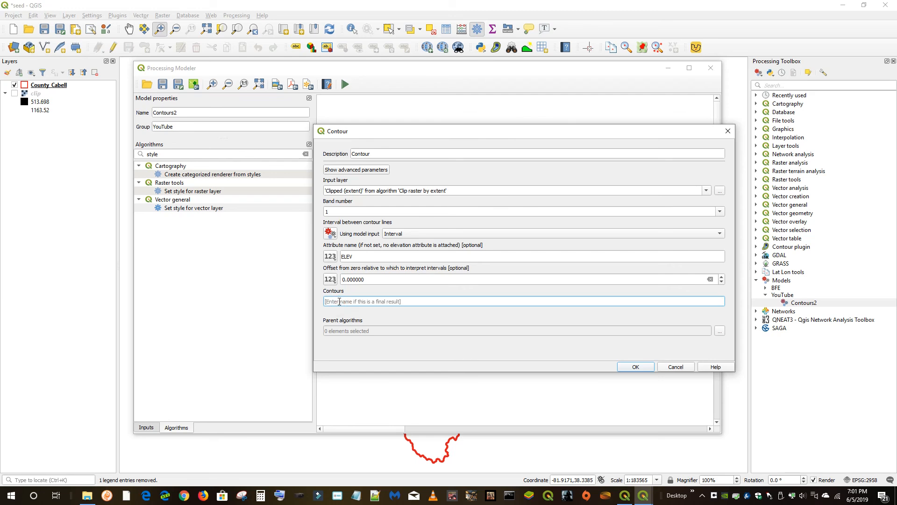
type("Contours2")
left_click(635, 367)
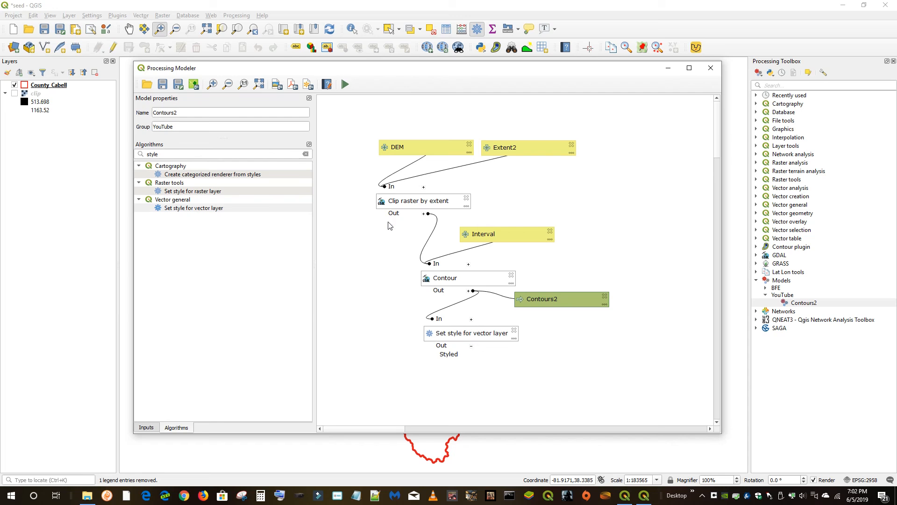
left_click(162, 85)
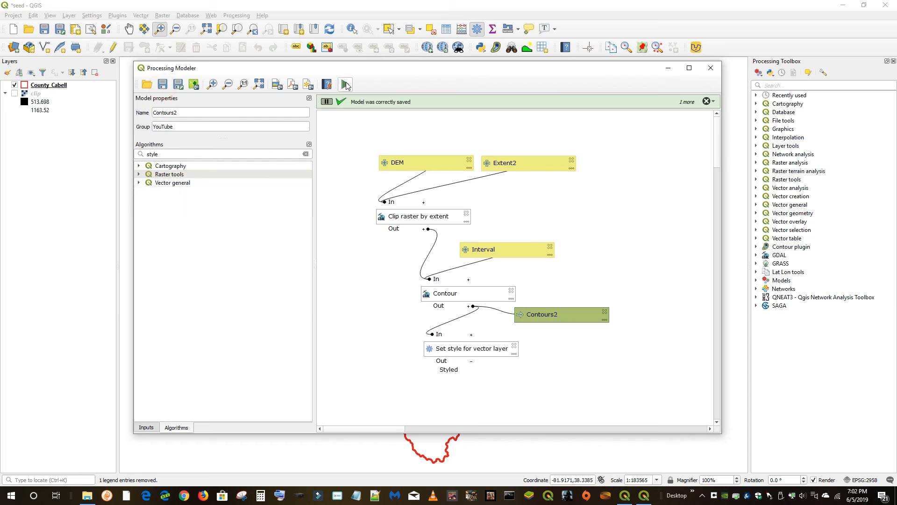
Try to run the model with clip as the DEM, selecting the extent on the canvas
left_click(345, 84)
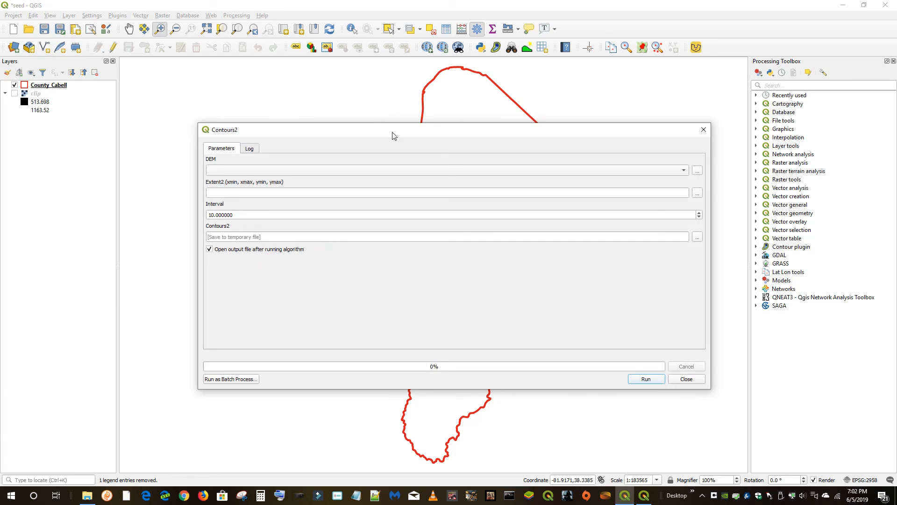
left_click(684, 170)
left_click(248, 170)
left_click(698, 195)
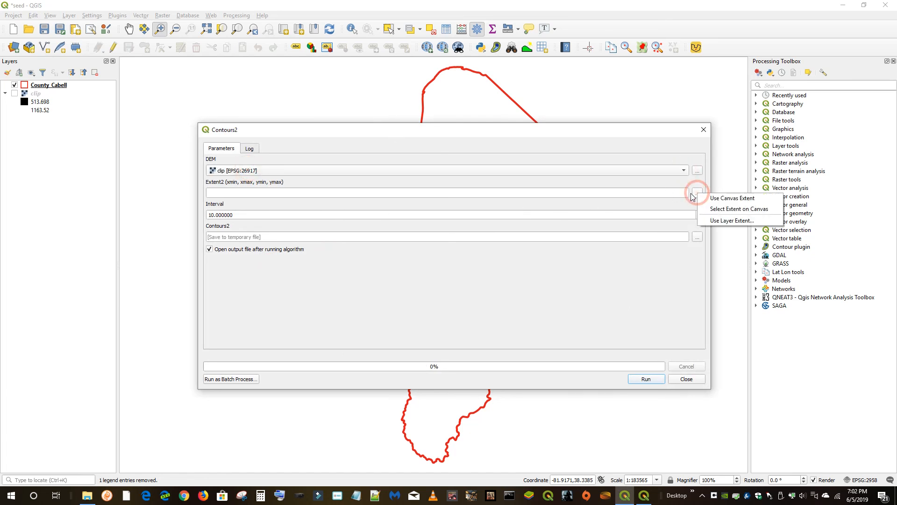
left_click(733, 209)
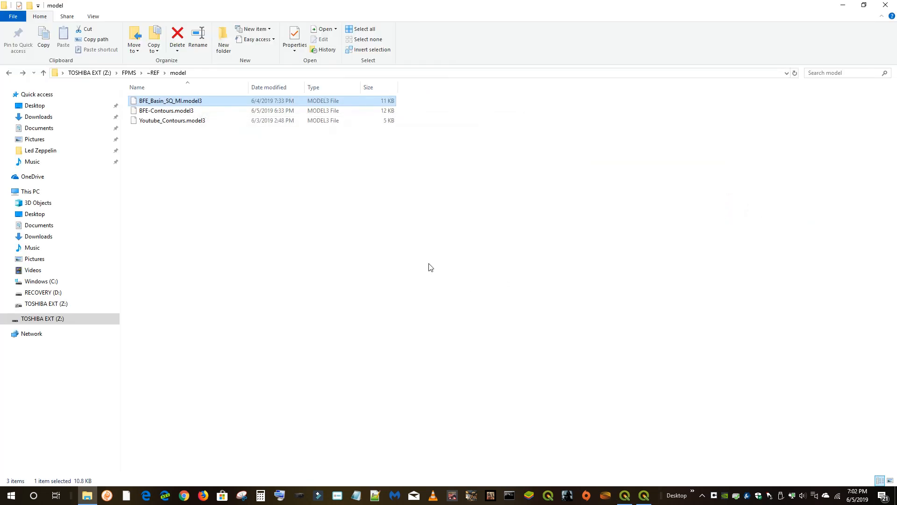
key("alt+Tab")
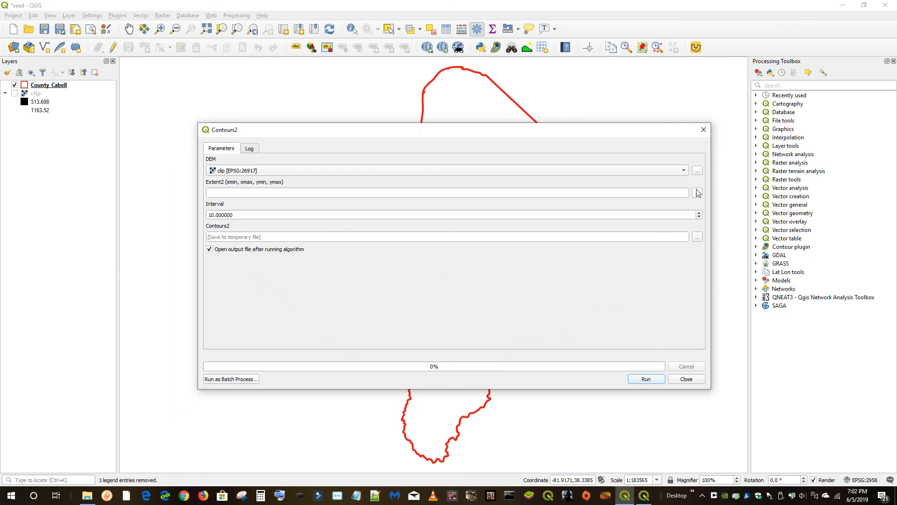
left_click(697, 193)
left_click(727, 209)
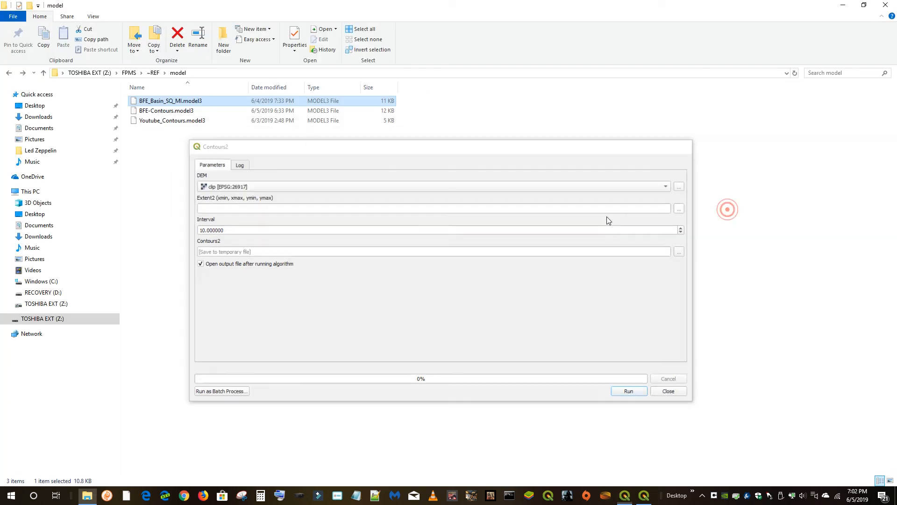
Minimize the file explorer window and close the model's run dialog
left_click(844, 9)
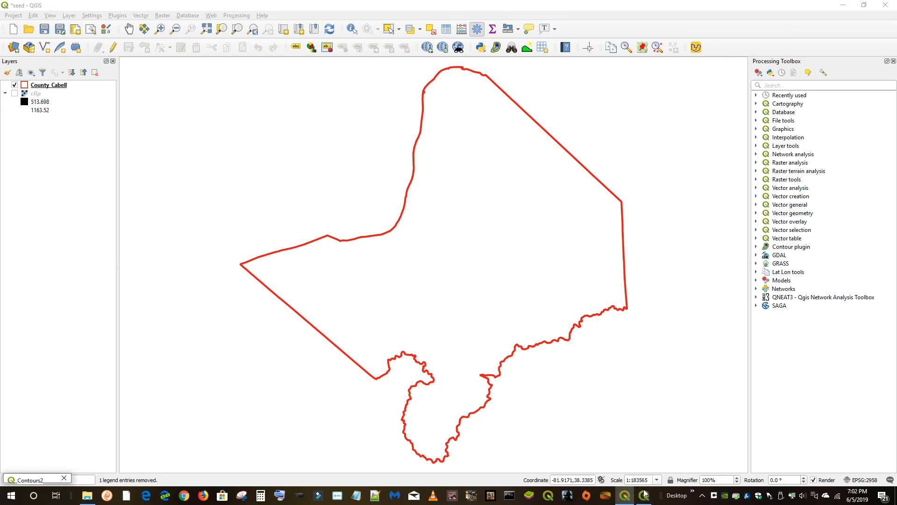
key("alt+Tab")
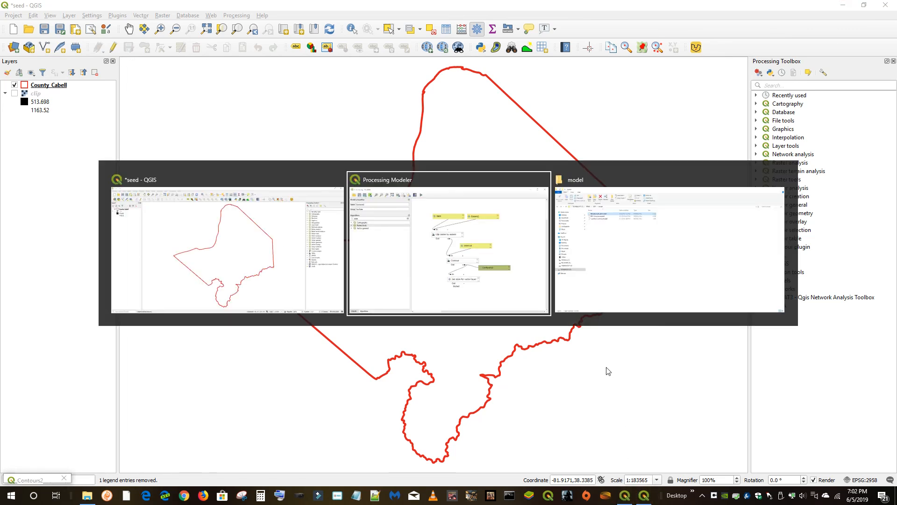
key("alt+Tab")
key("alt+Tab")
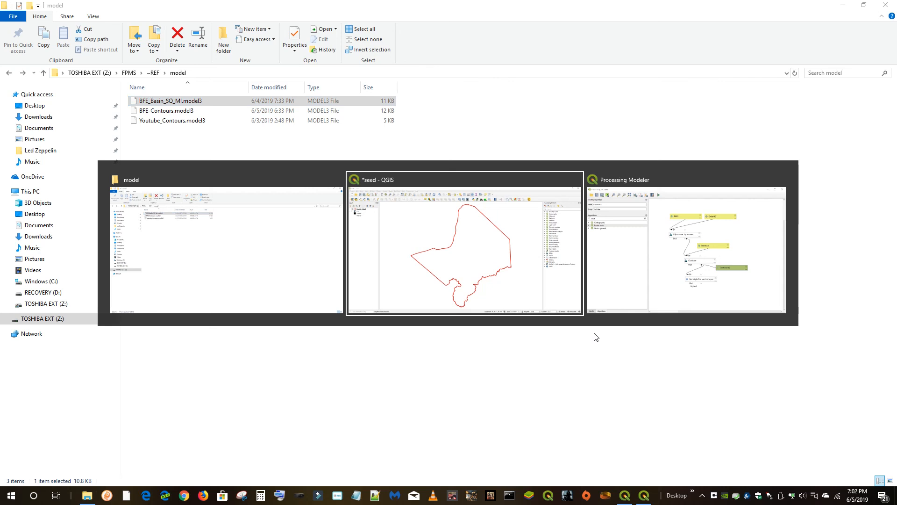
left_click(647, 380)
left_click(685, 381)
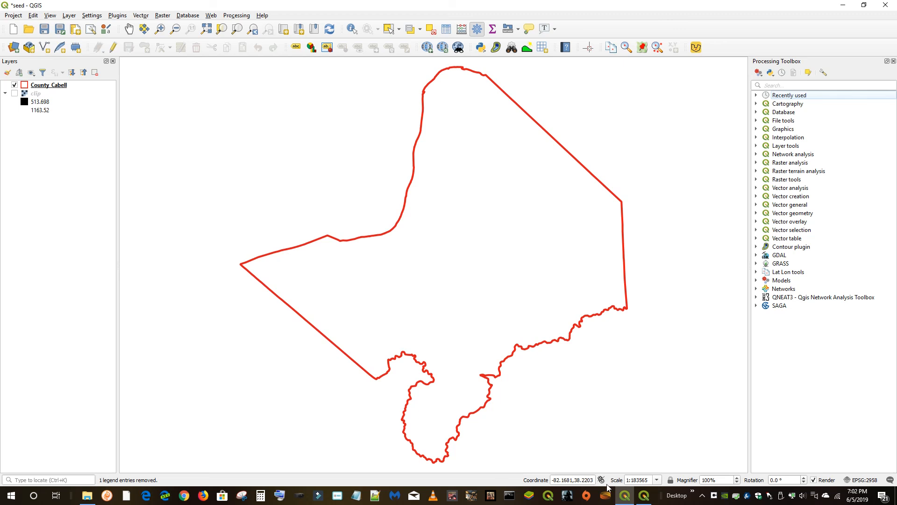
Save the model again and close the Processing Modeler
left_click(643, 495)
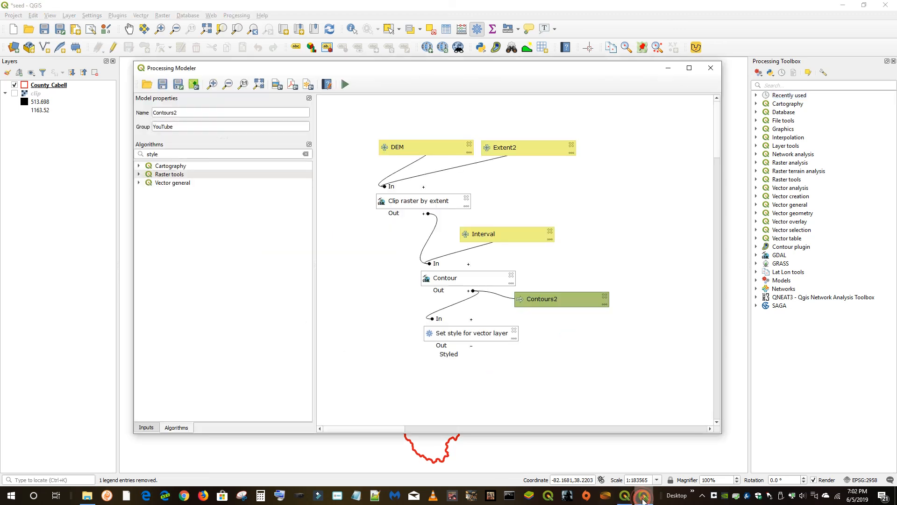
left_click(162, 87)
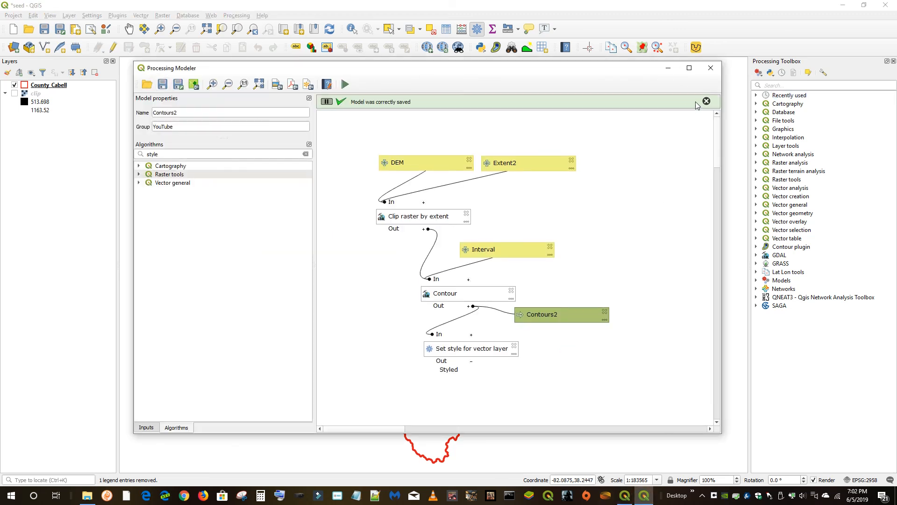
left_click(711, 68)
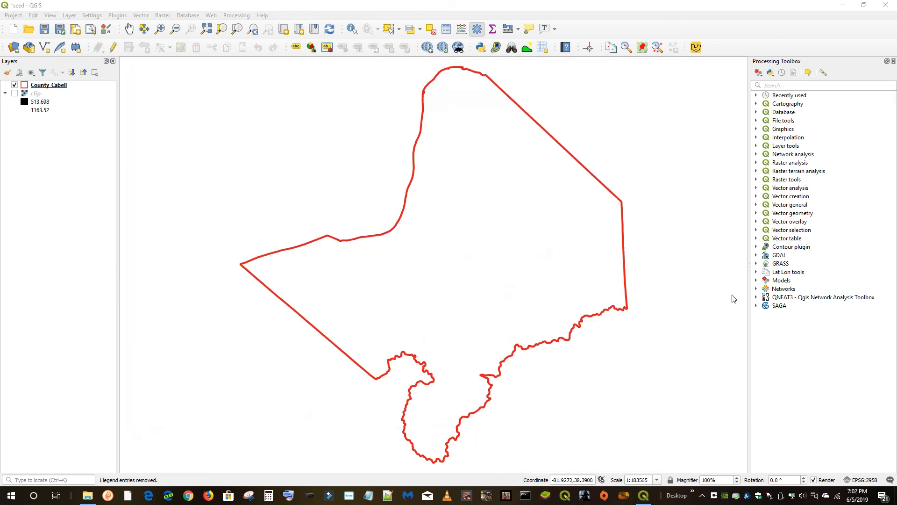
Open the Contours2 model from the YouTube models group and choose clip as the DEM
left_click(756, 280)
left_click(765, 295)
double_click(800, 305)
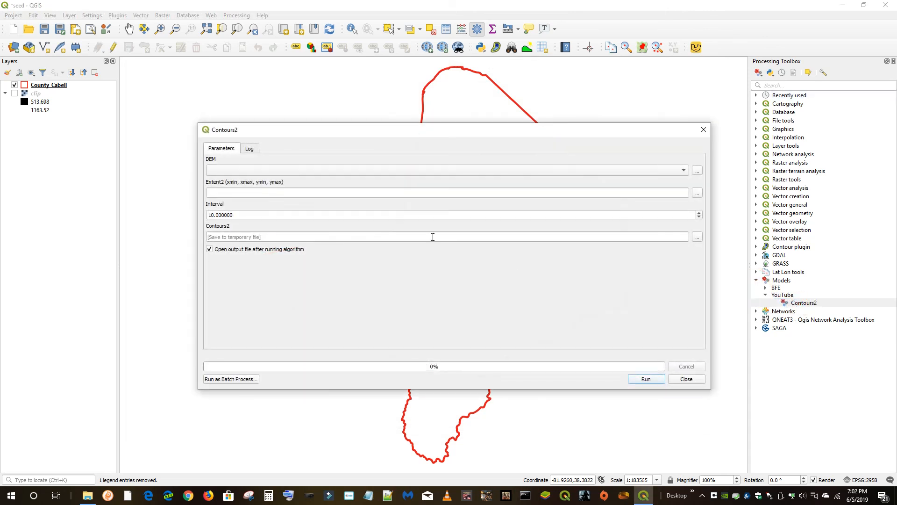
left_click(223, 174)
left_click(224, 172)
Draw the Extent2 rectangle on the map canvas inside the county's western part and run the model
left_click(697, 195)
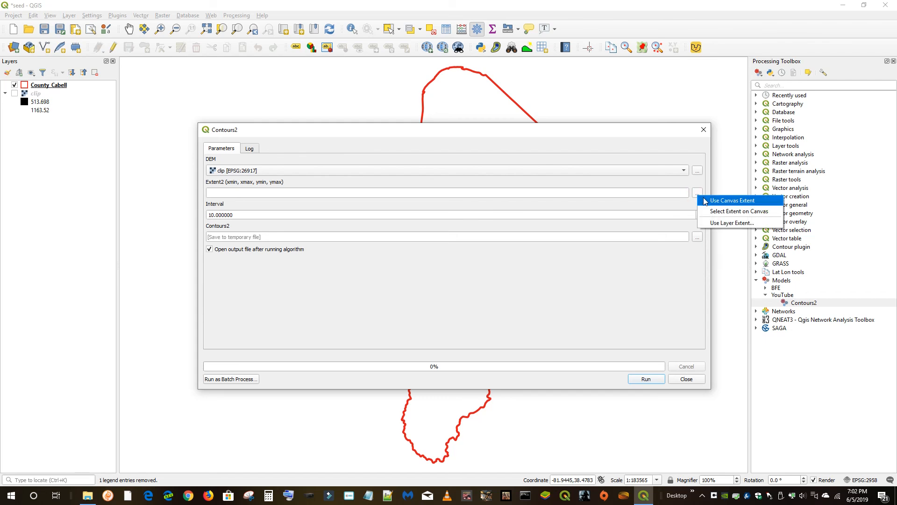
left_click(726, 213)
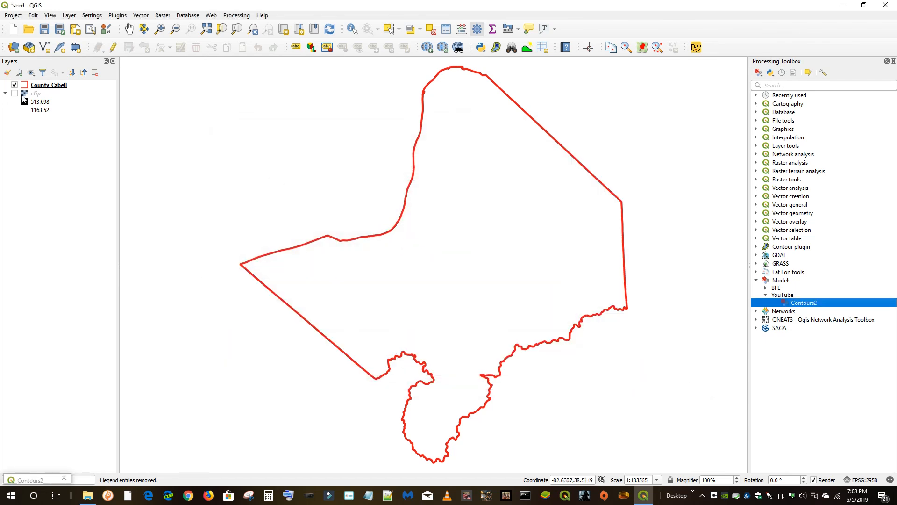
left_click_drag(389, 251, 426, 280)
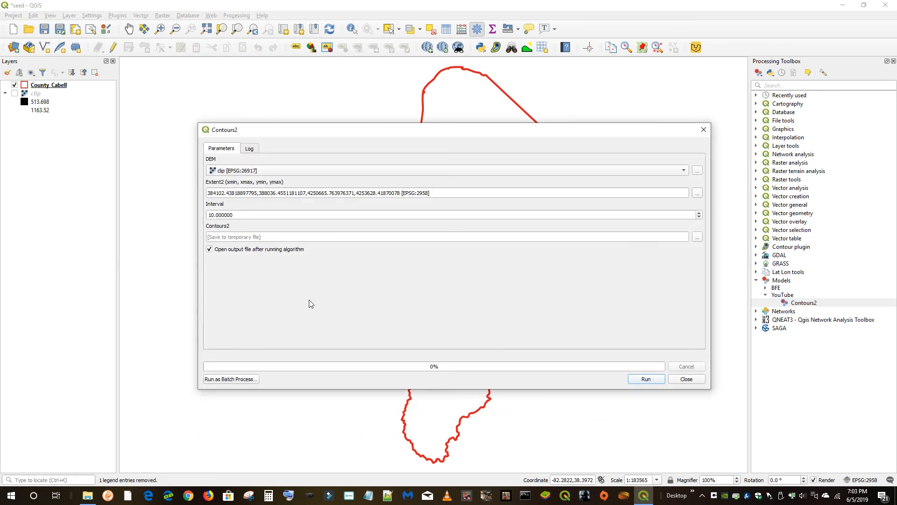
left_click(648, 381)
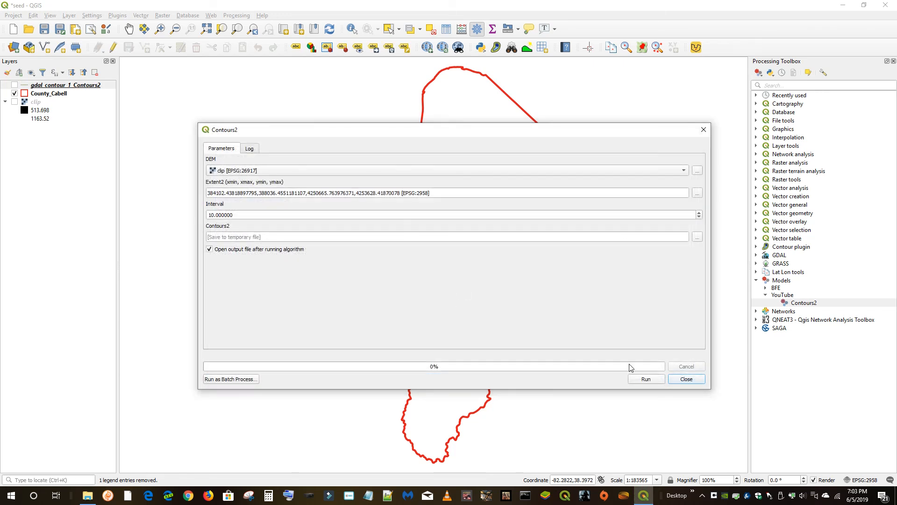
Close the model dialog, turn on the Contours2 contour output layer and zoom to that layer
left_click(686, 378)
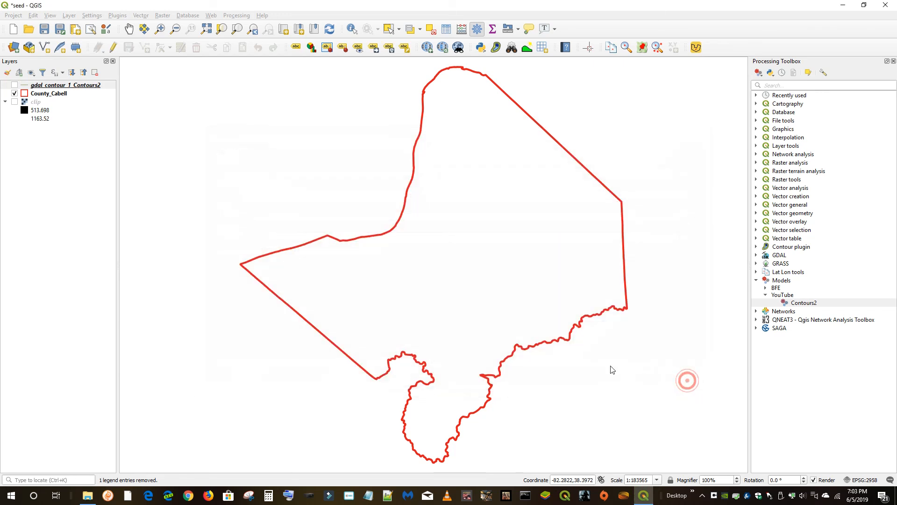
left_click(15, 85)
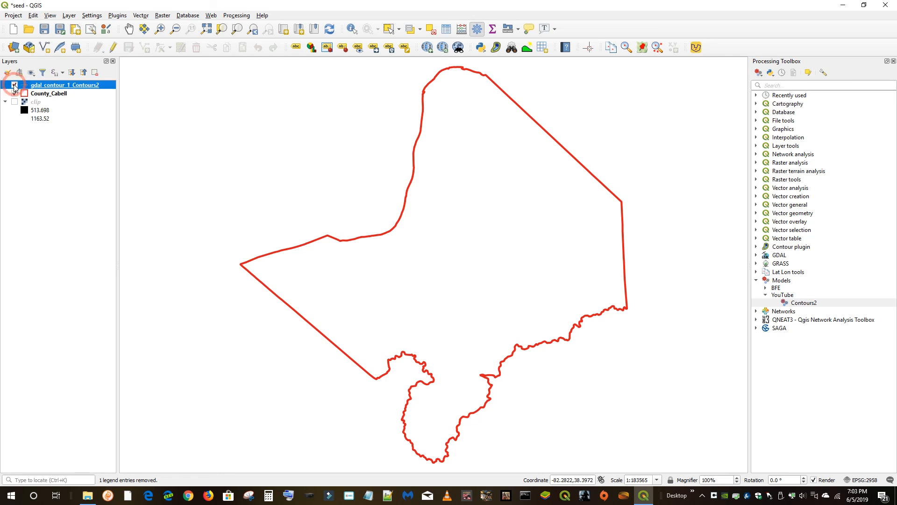
right_click(70, 85)
left_click(96, 89)
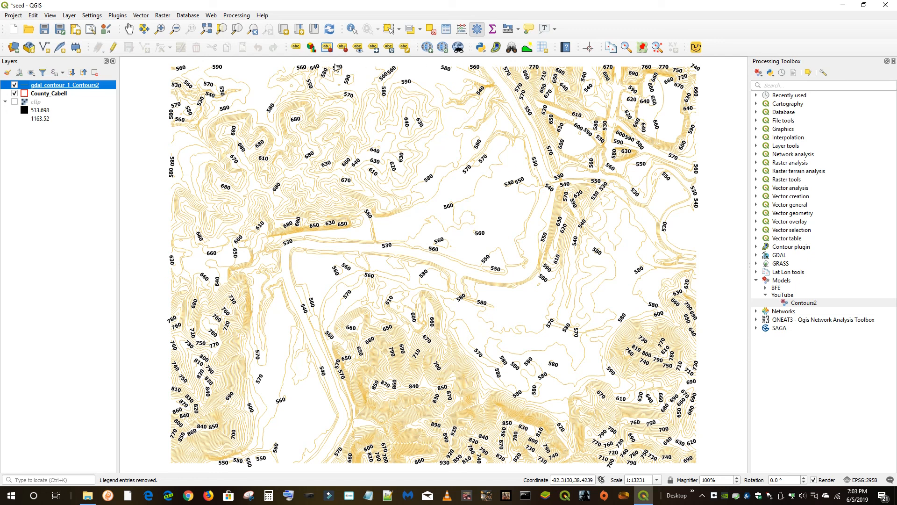
Add the Google Satellite basemap beneath the contours through QuickMapServices
left_click(426, 51)
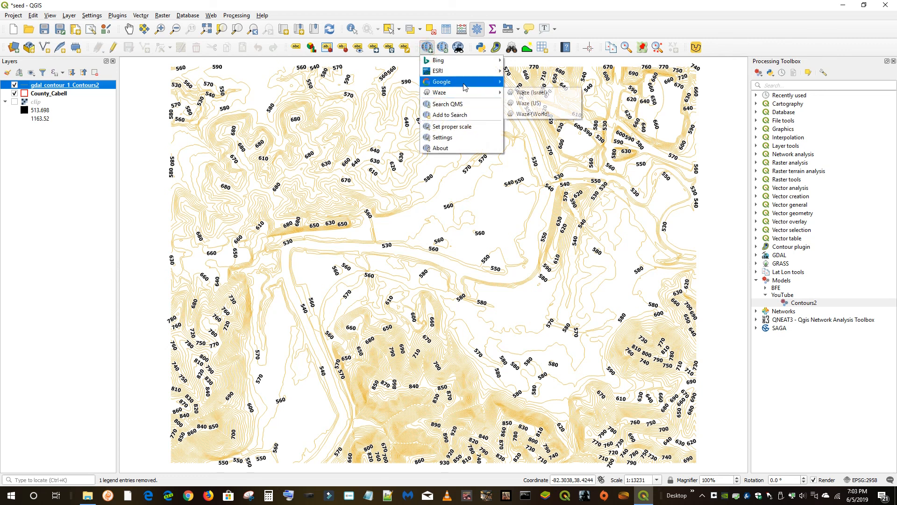
mouse_move(465, 87)
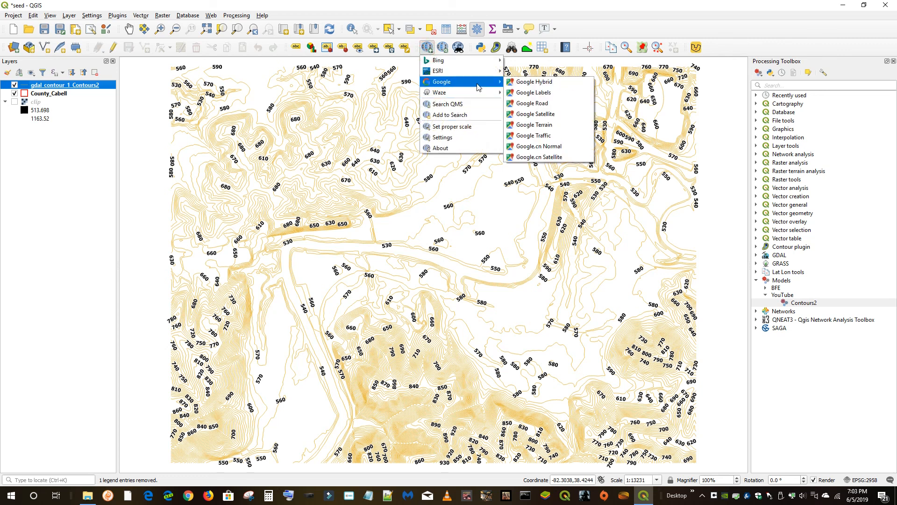
left_click(556, 116)
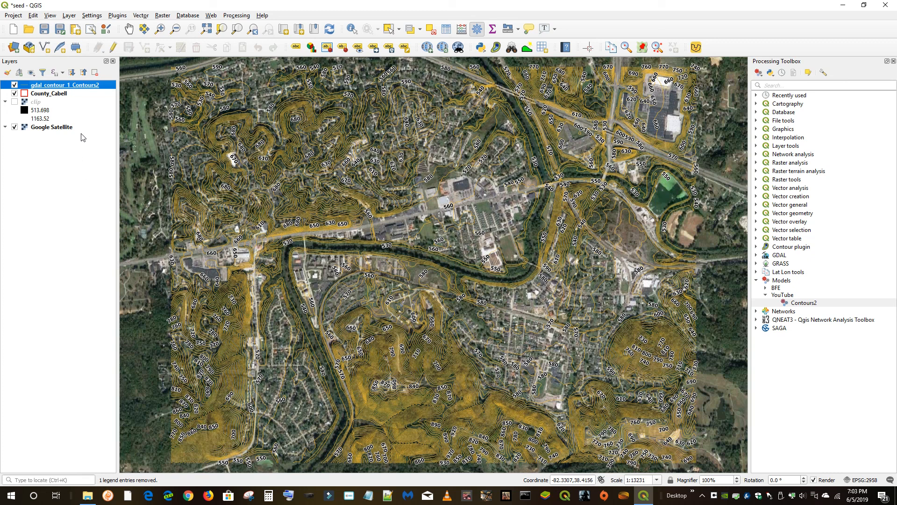
Zoom into a closer area of the contours over the satellite imagery and expand the BFE models group
left_click(160, 28)
left_click_drag(247, 136, 523, 358)
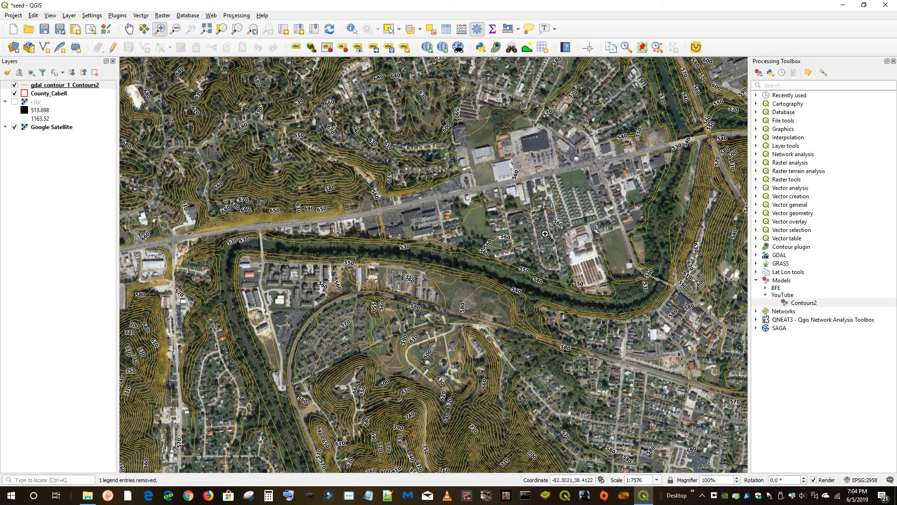
left_click(765, 288)
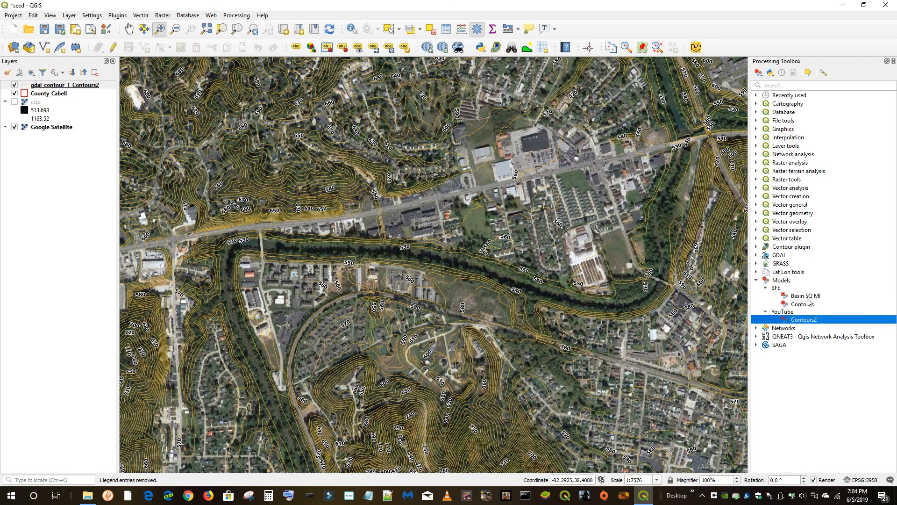